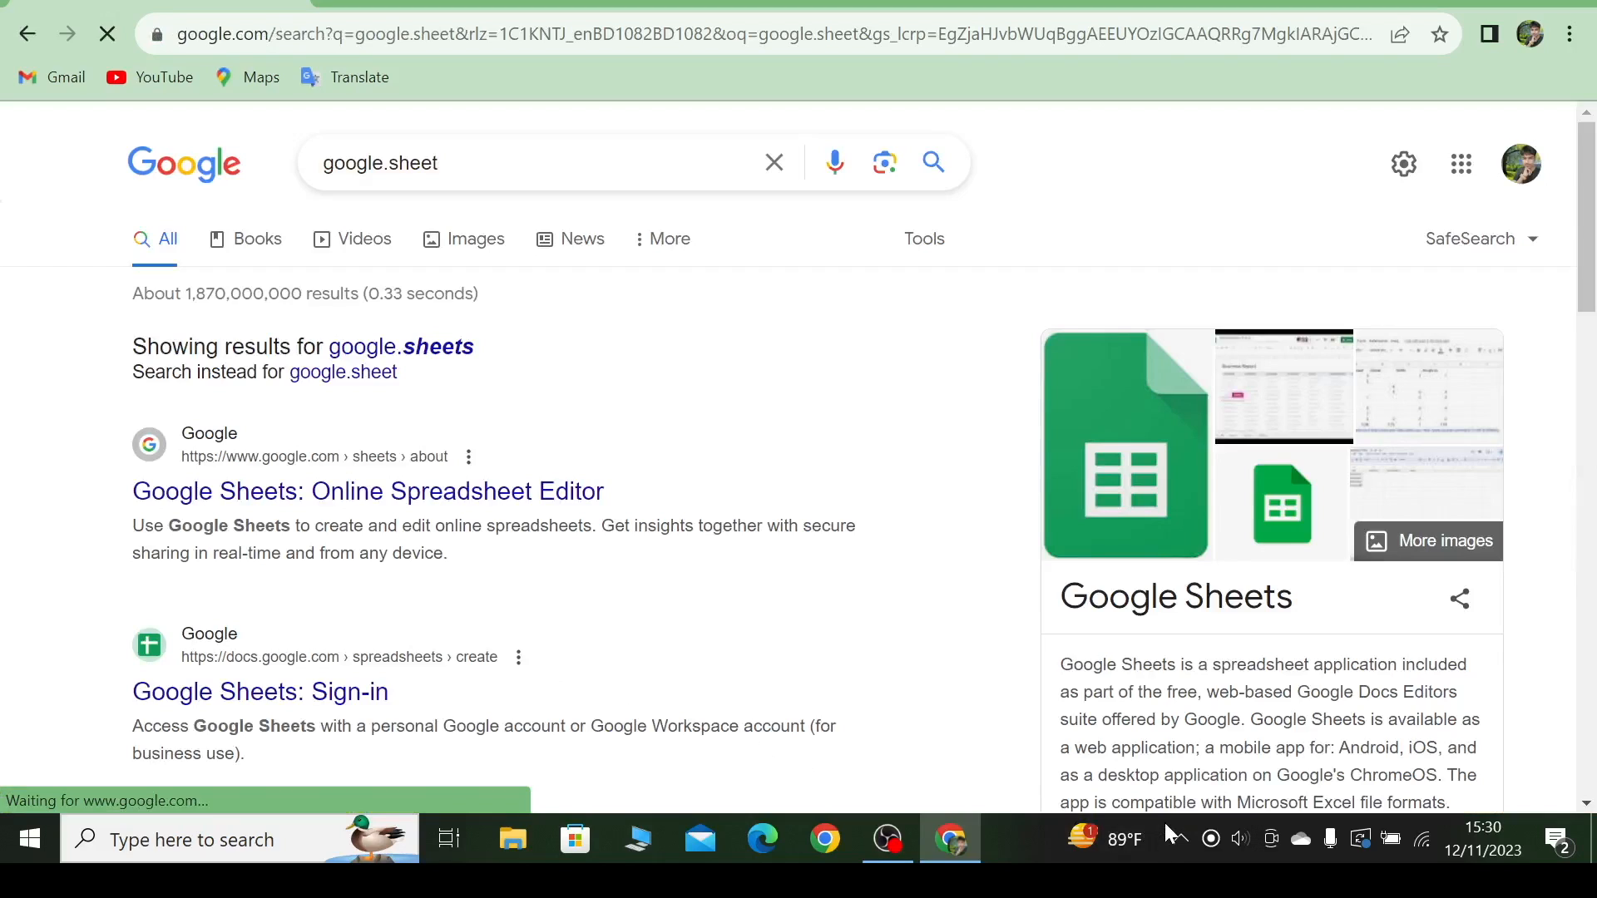
- Mark the two Google Sheets search results with red arrows on a screen capture, and discard the capture
click(1178, 836)
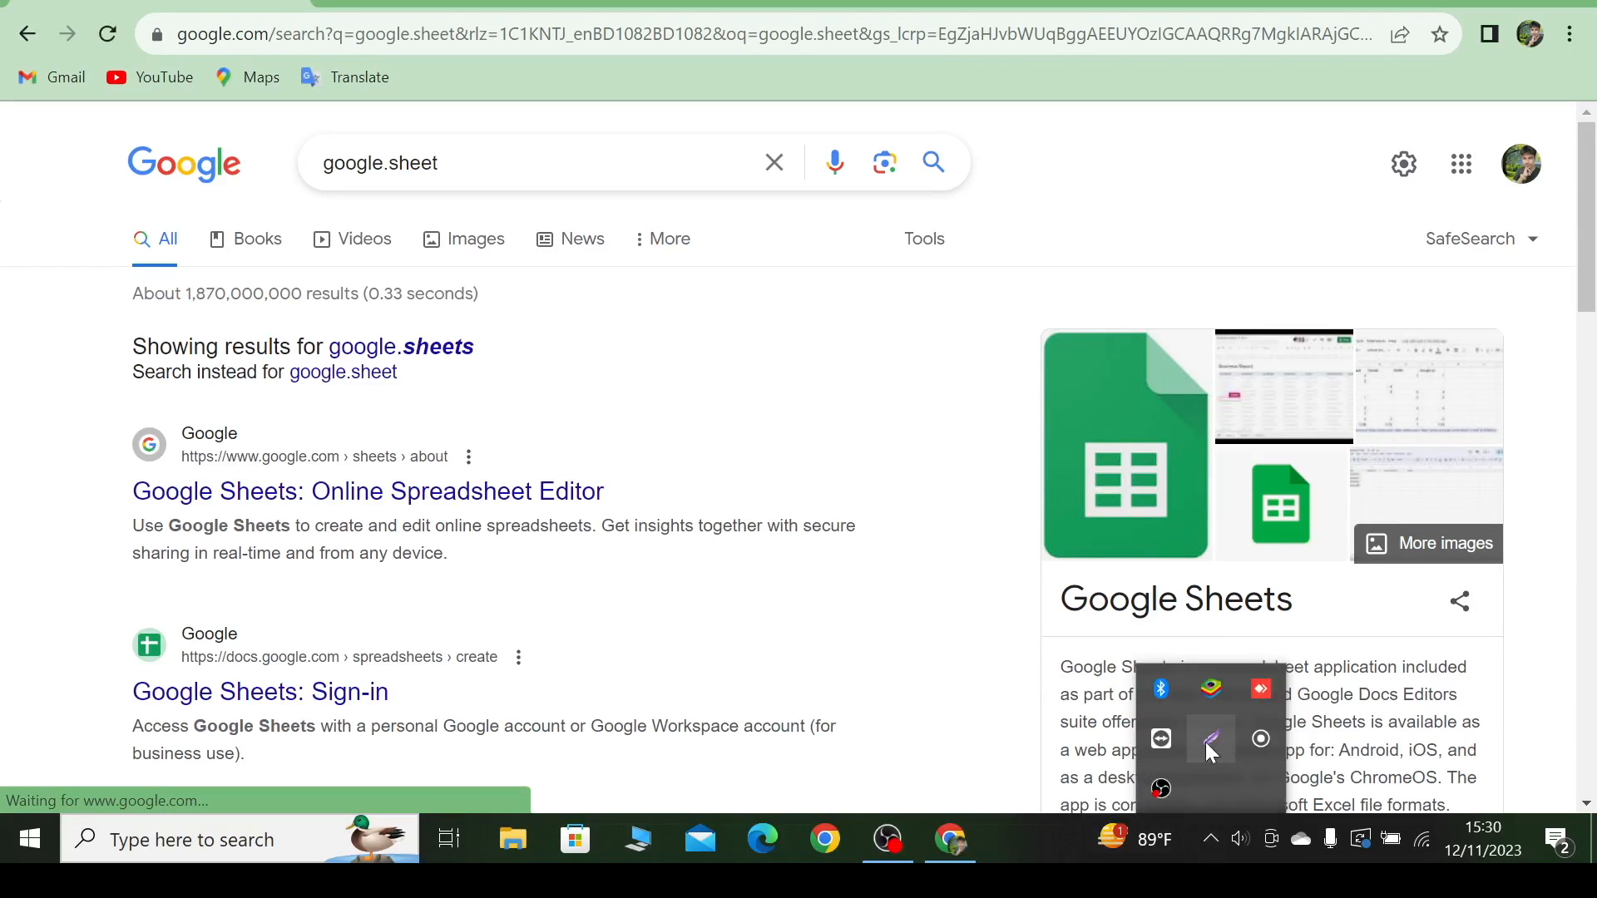
click(1211, 739)
drag(74, 188, 777, 768)
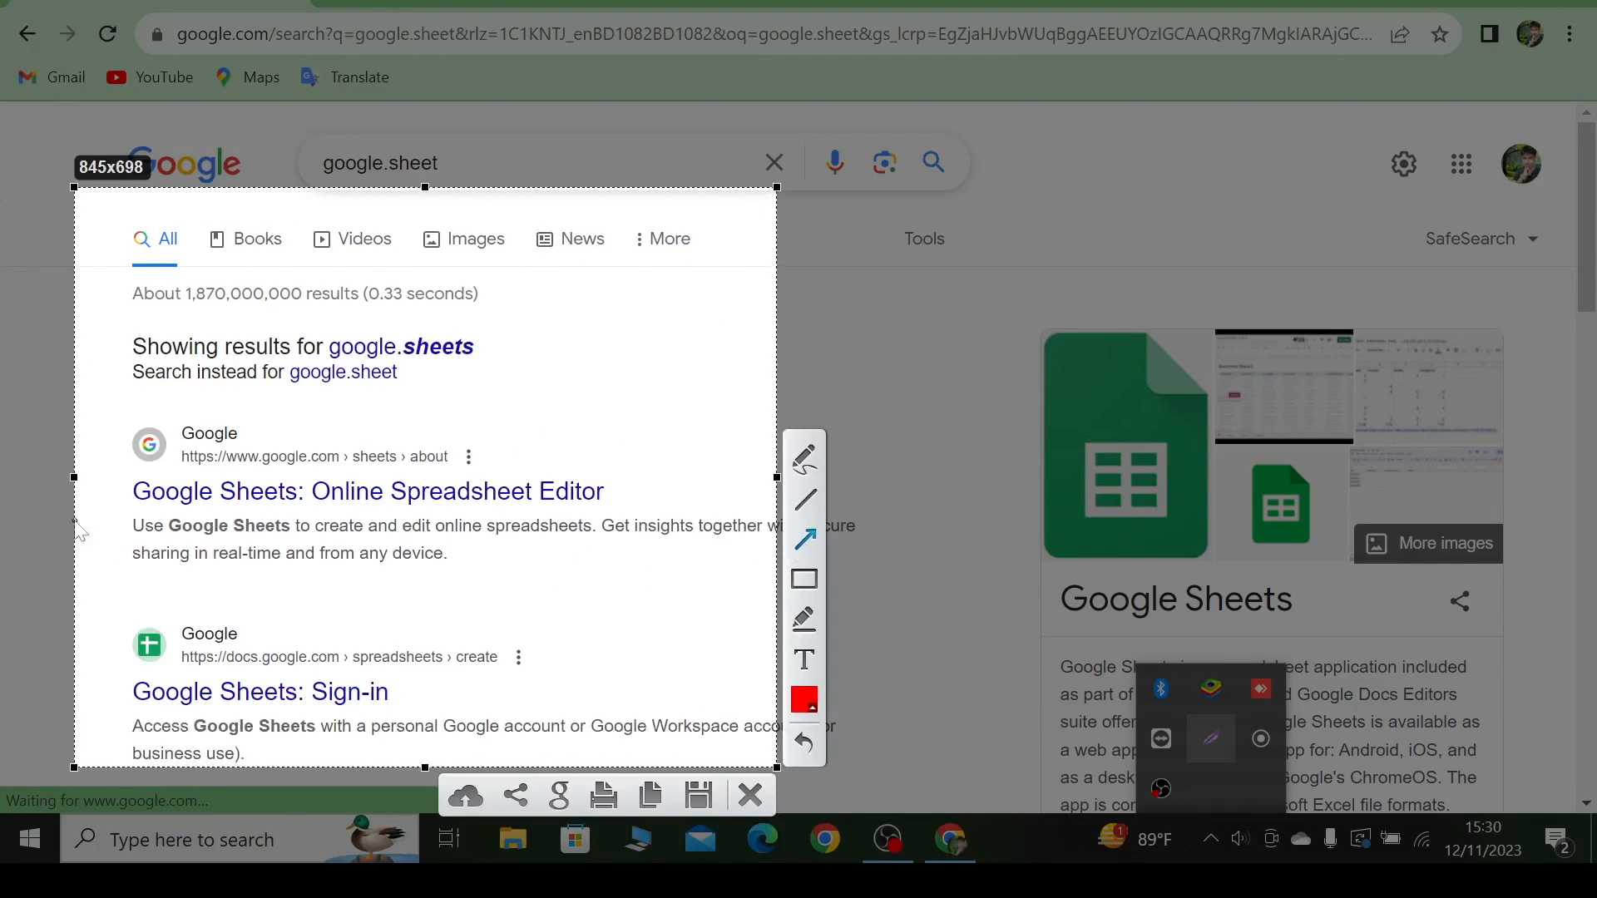
drag(43, 355, 297, 491)
drag(4, 436, 385, 690)
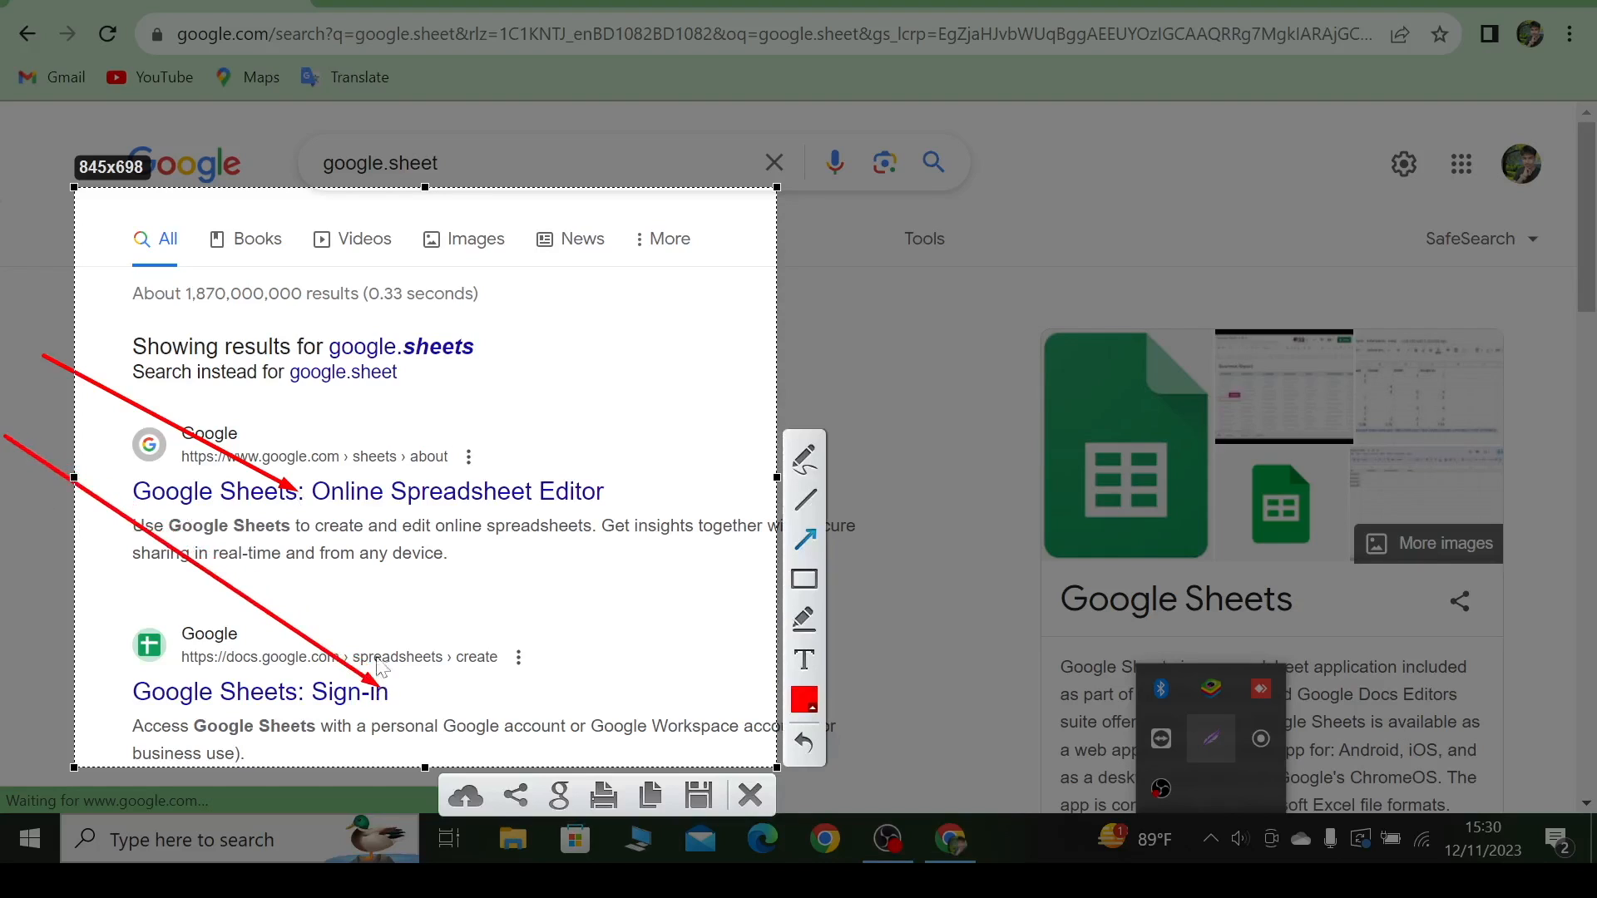
click(745, 800)
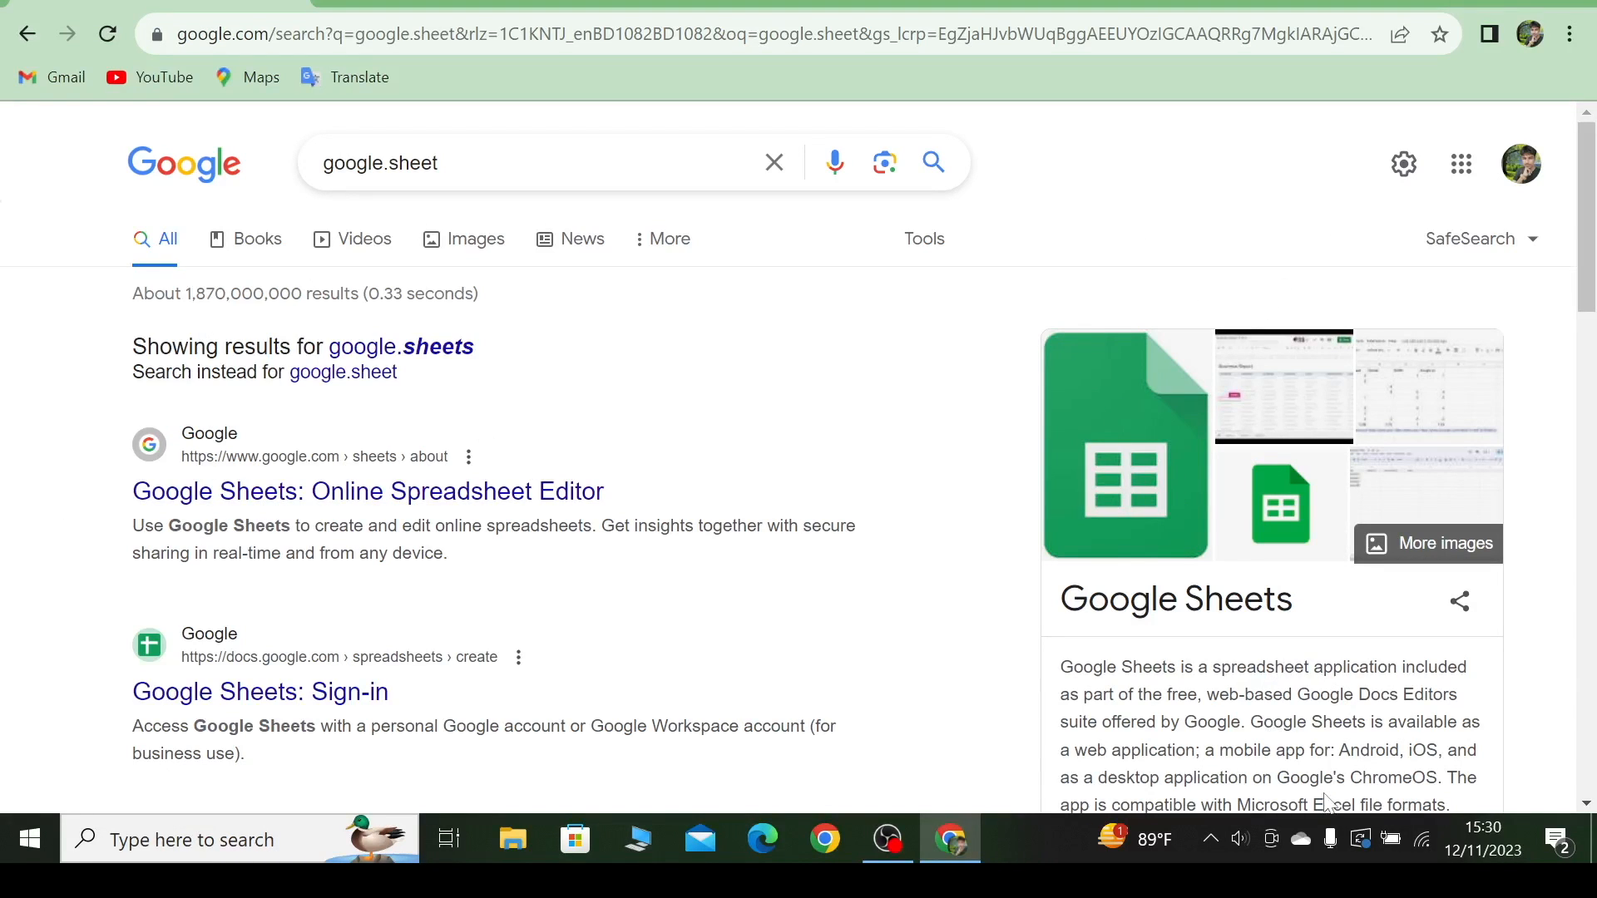
- Point three red arrows at the Google apps launcher on a new screen capture, and discard the capture
click(1219, 842)
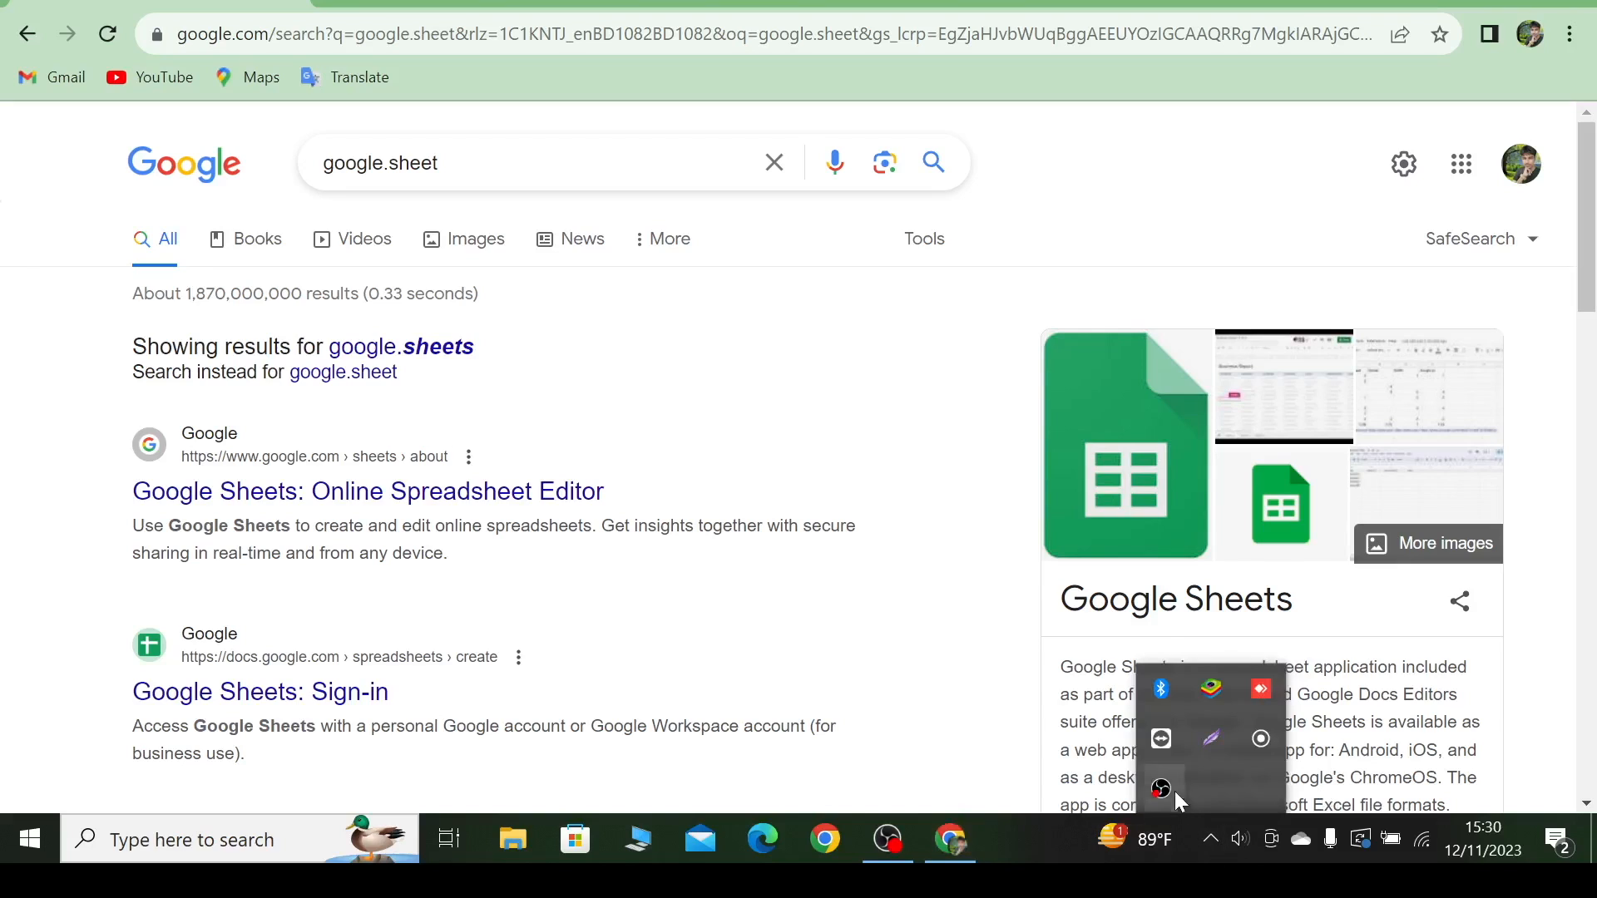
click(1190, 732)
drag(1361, 102, 1595, 350)
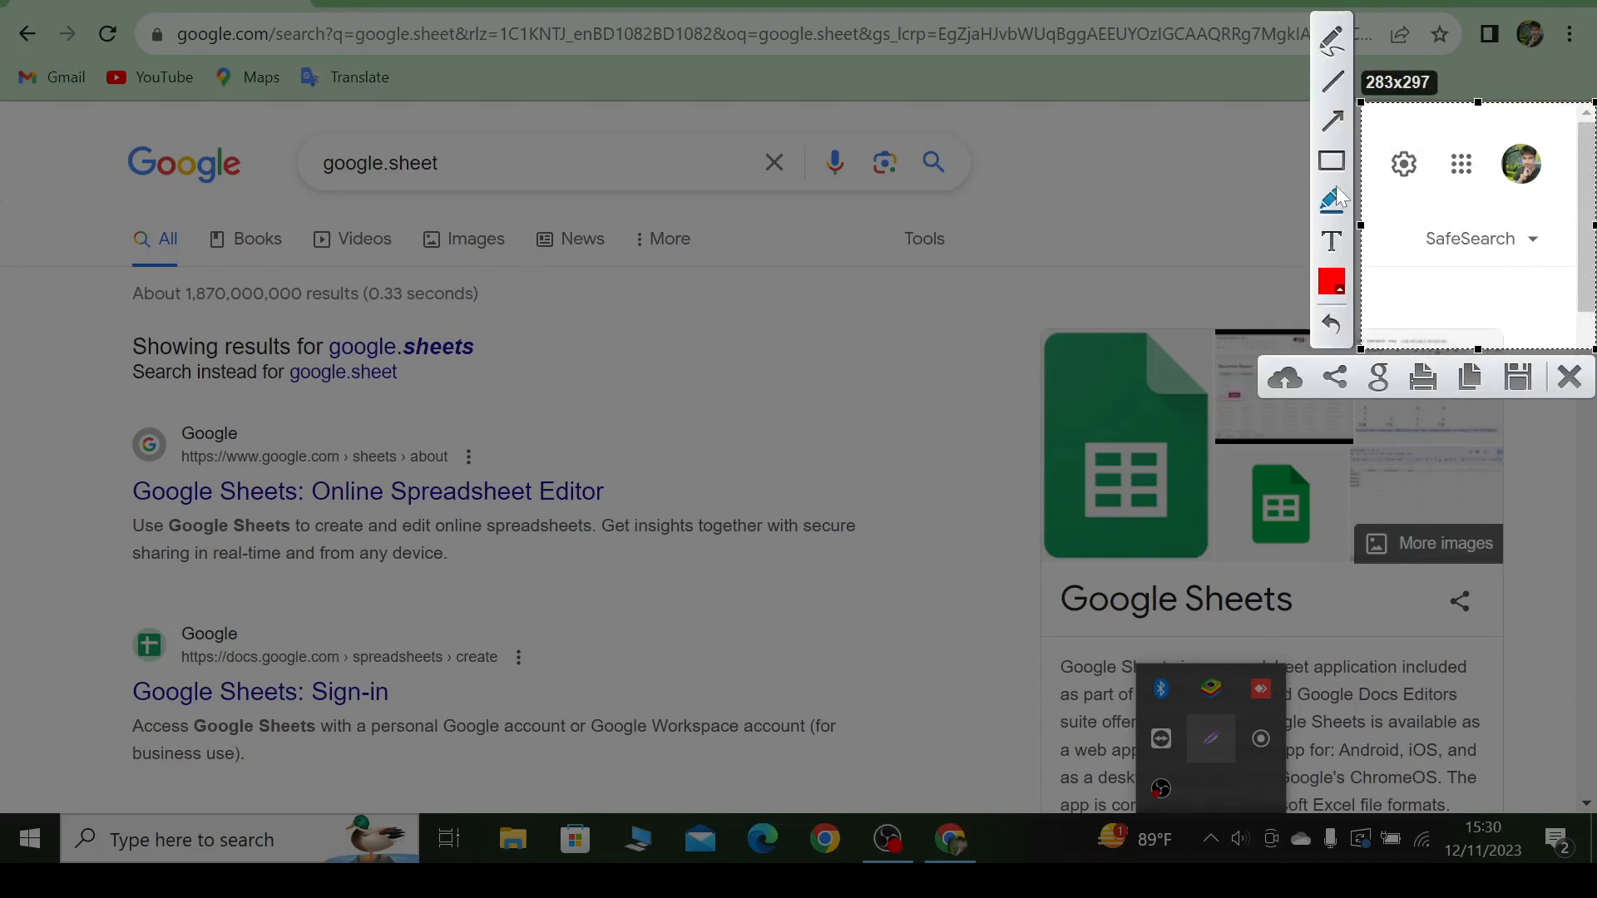
click(1328, 131)
mouse_move(1156, 317)
mouse_down()
mouse_move(1372, 164)
mouse_move(1455, 178)
mouse_up()
drag(1492, 431, 1468, 193)
drag(1389, 111, 1468, 166)
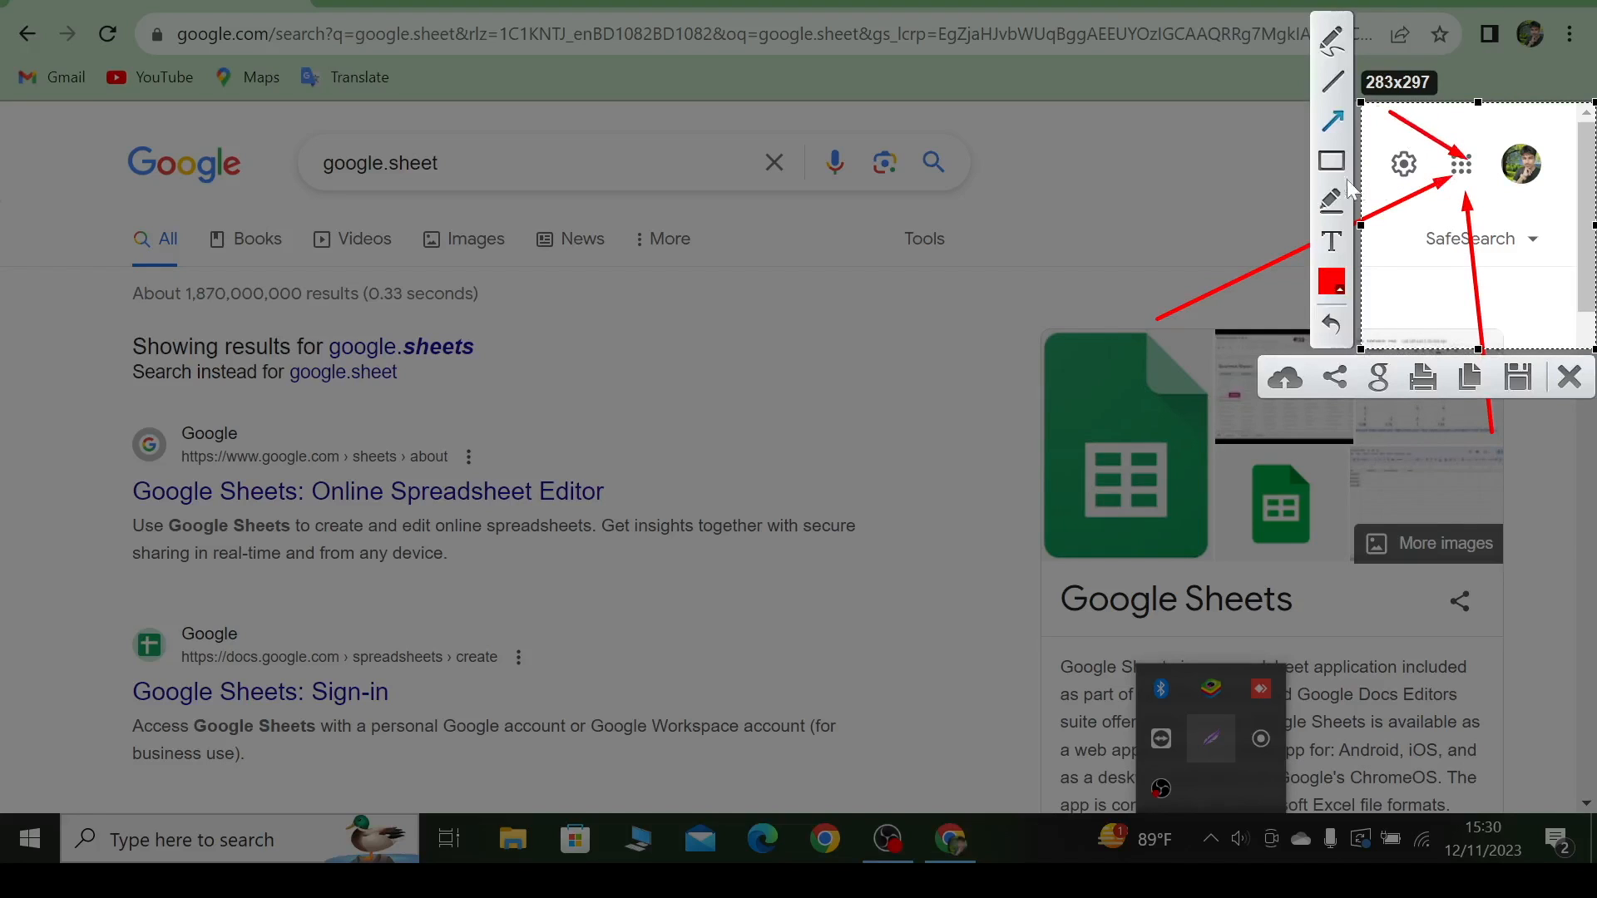
click(1567, 379)
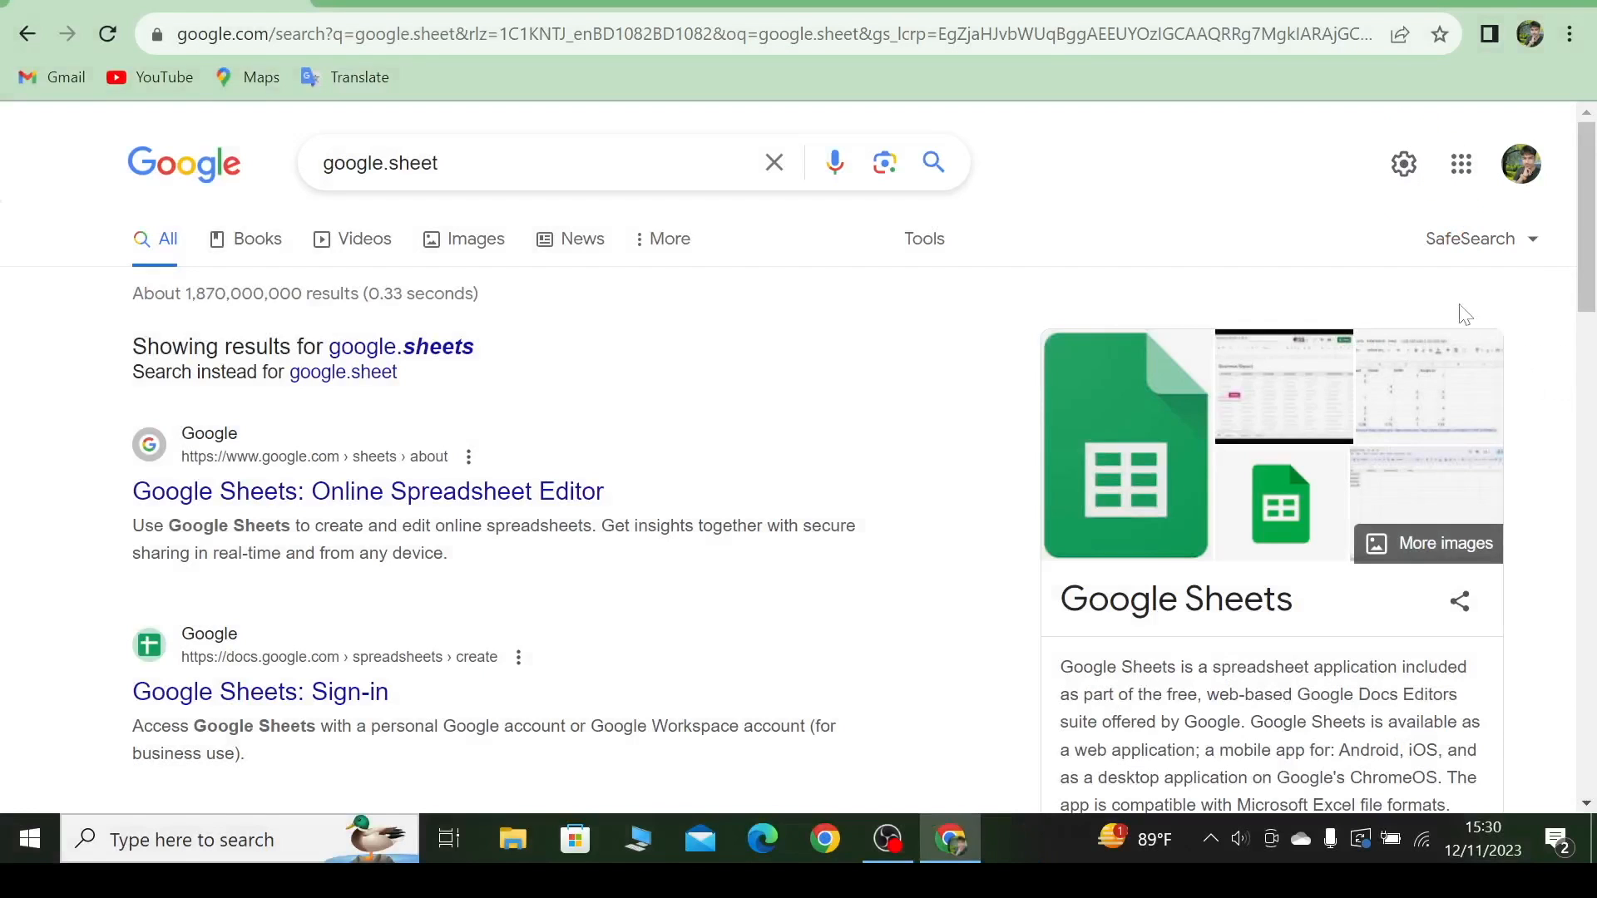
- Move the Sheets shortcut beside Account in the first row of the Google apps list, and open Google Sheets
click(1461, 164)
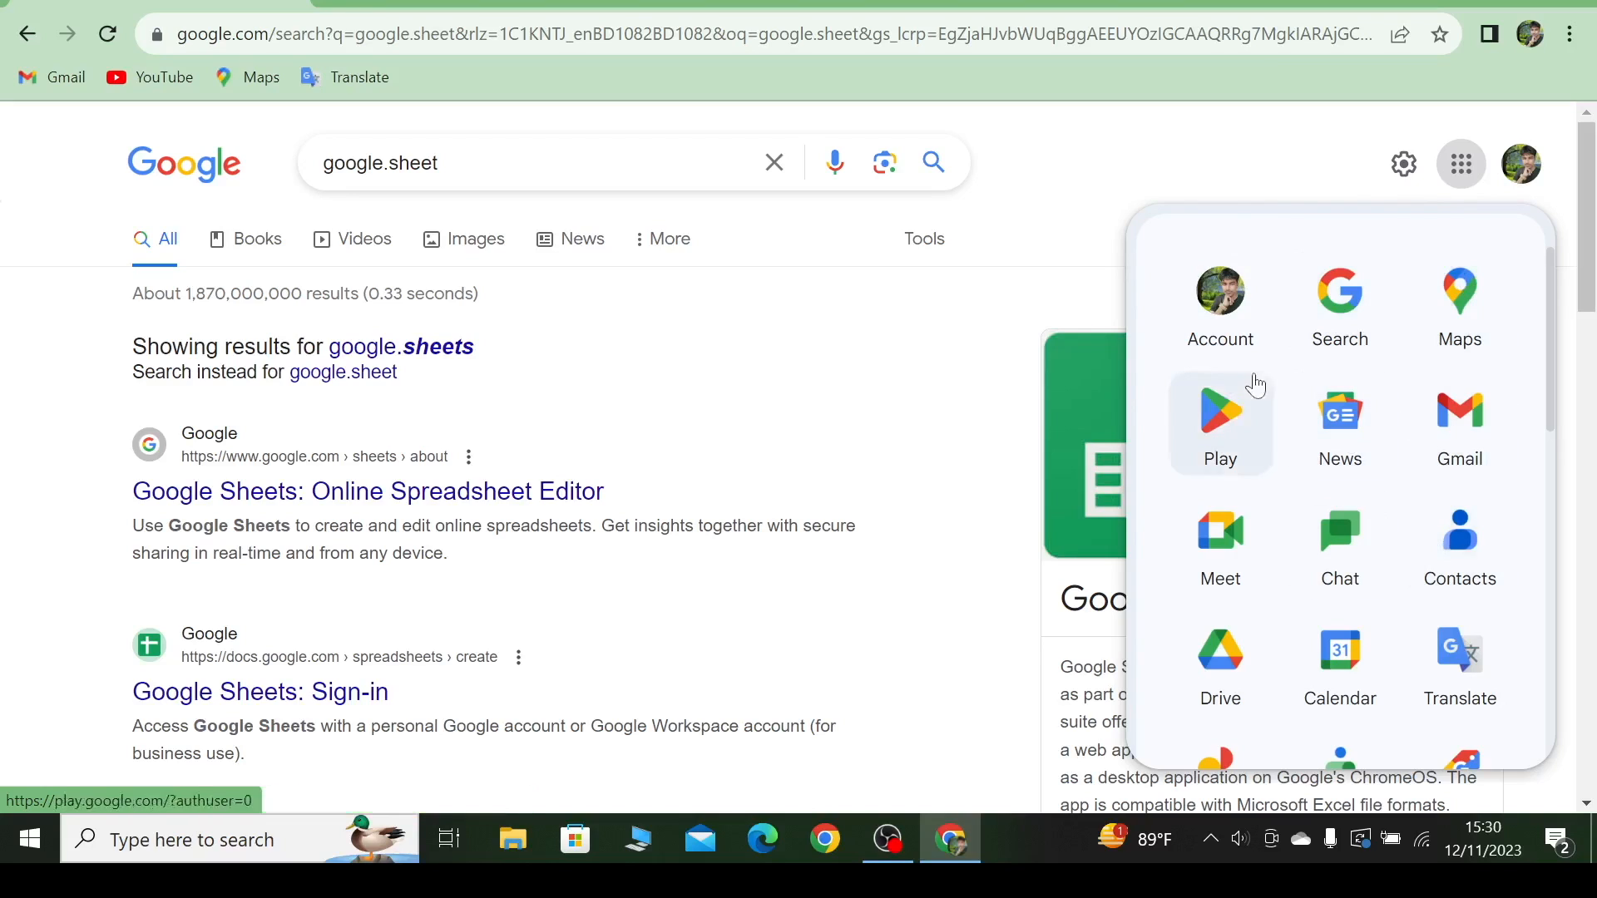
scroll(1293, 426, down, 4)
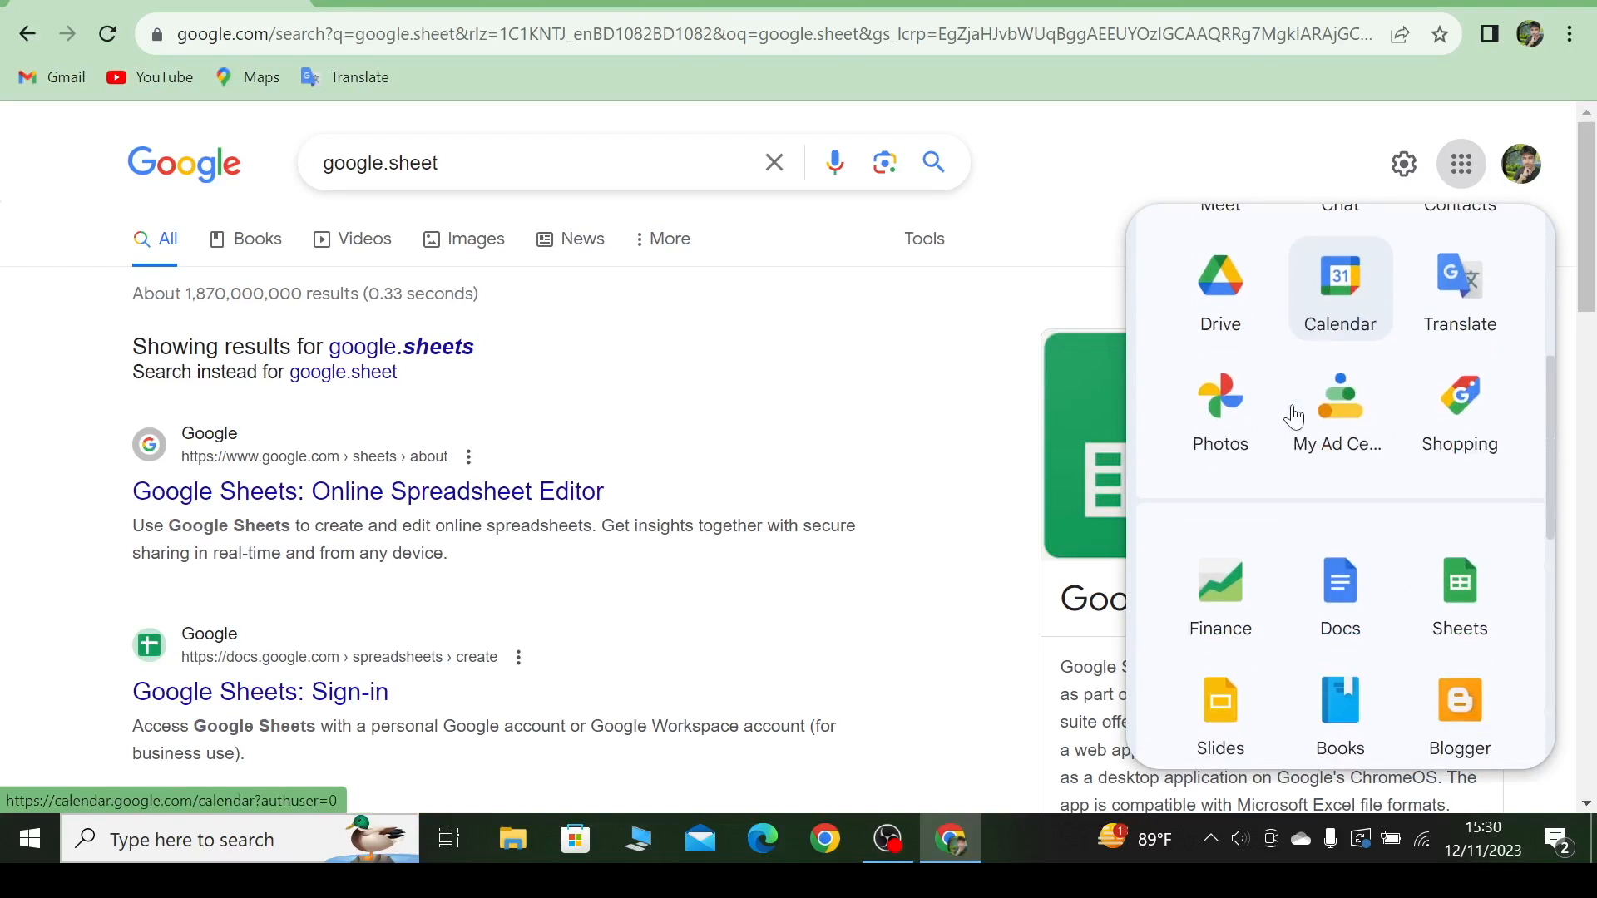
drag(1470, 587, 1341, 287)
scroll(1338, 374, up, 2)
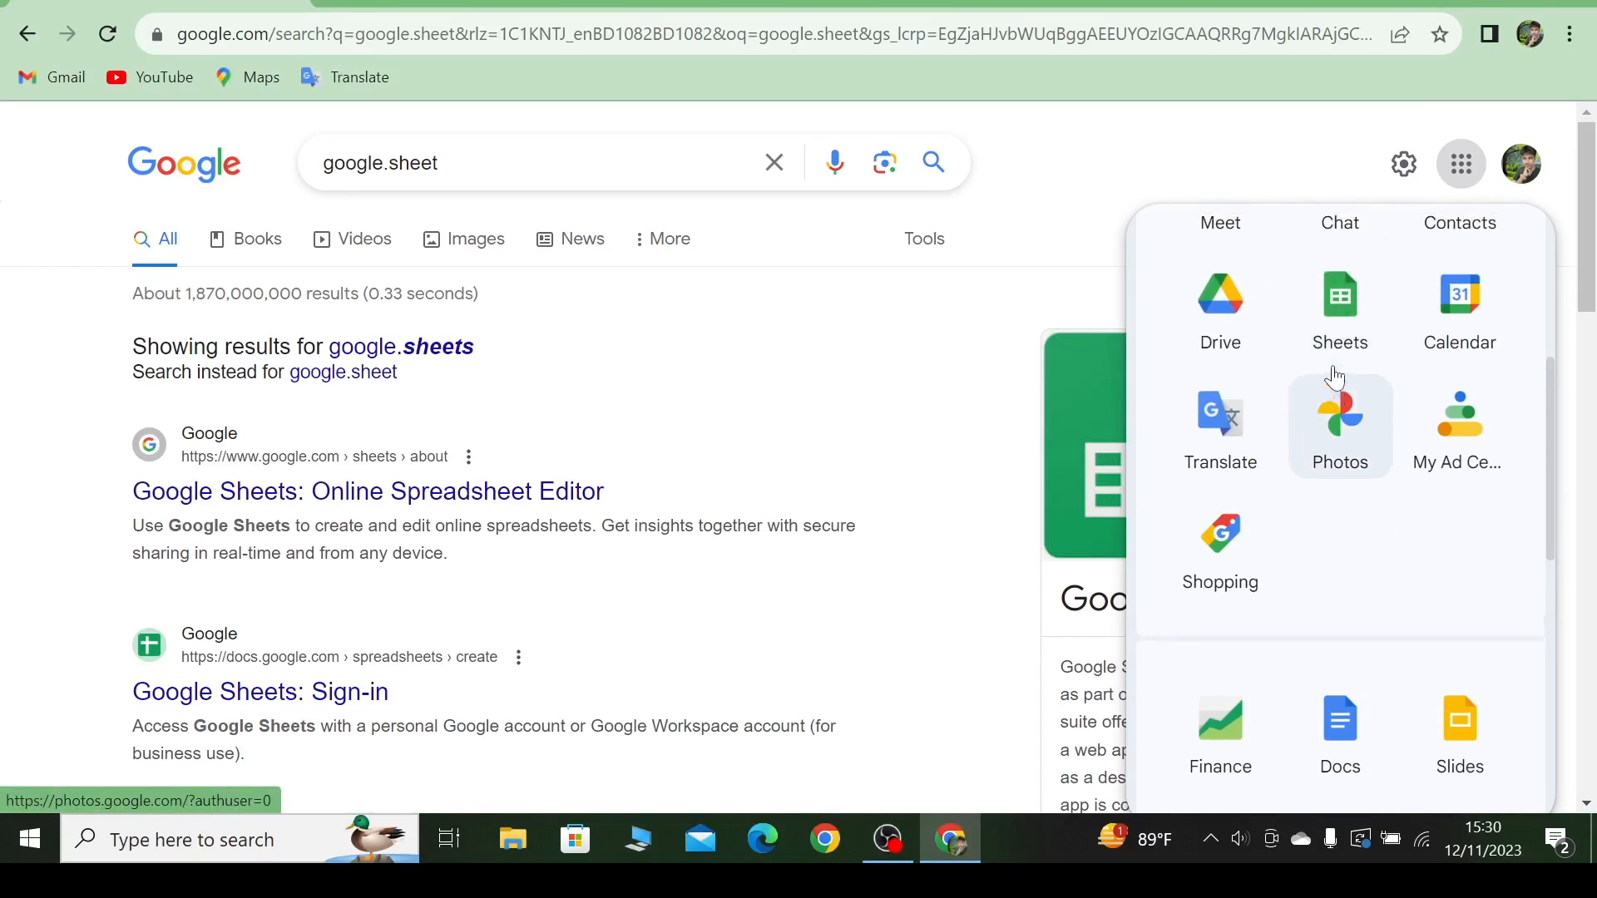
scroll(1338, 402, up, 3)
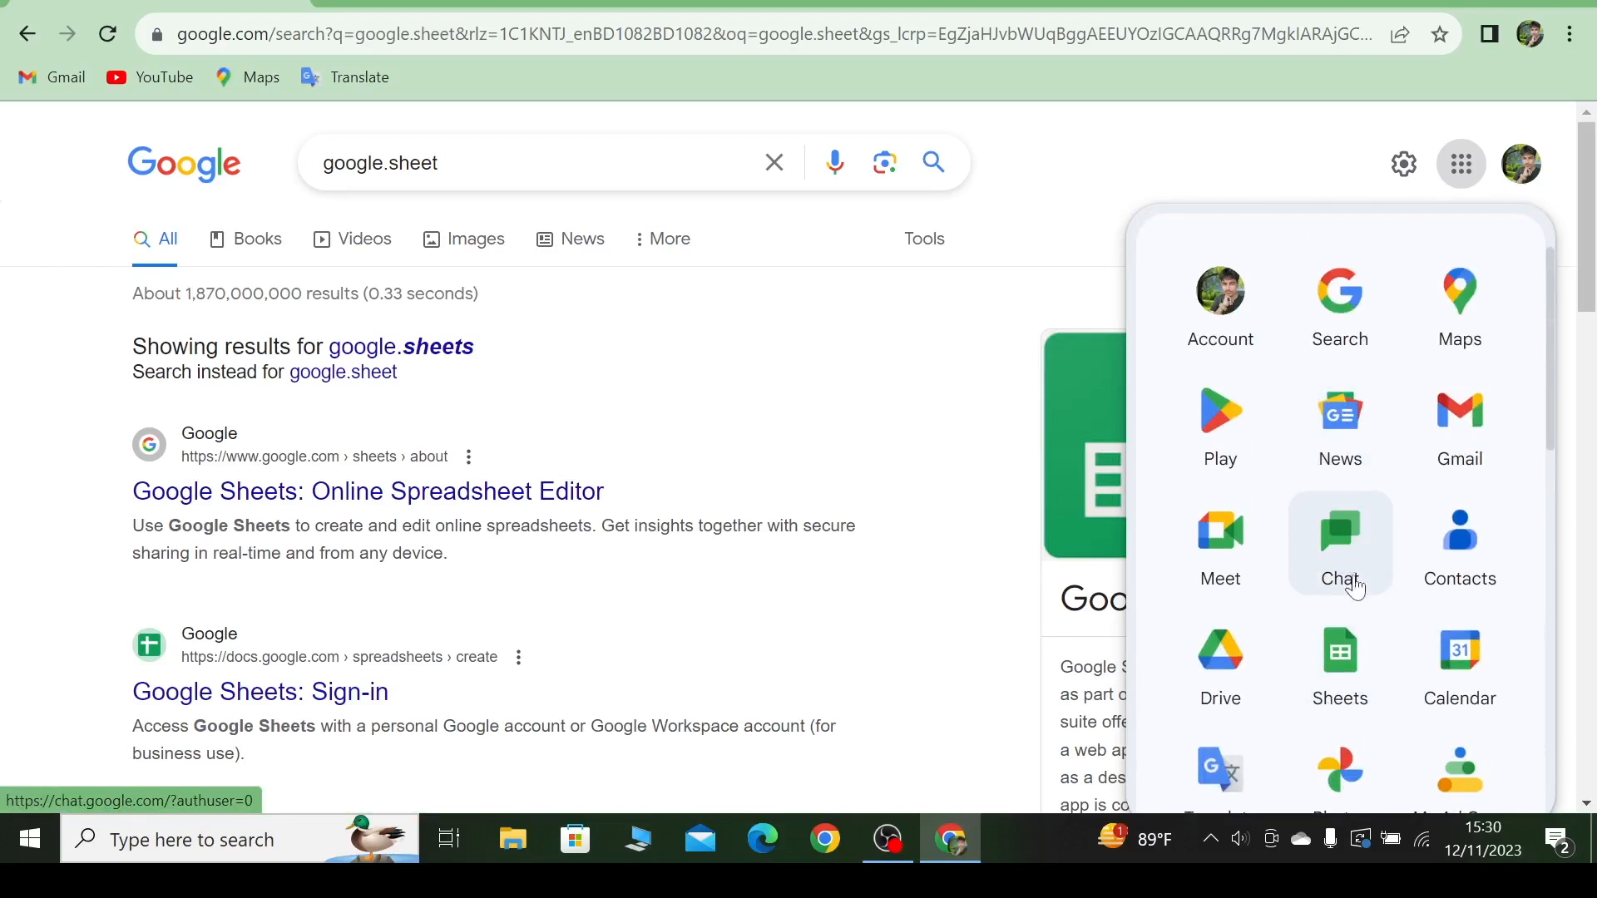
drag(1355, 671, 1335, 295)
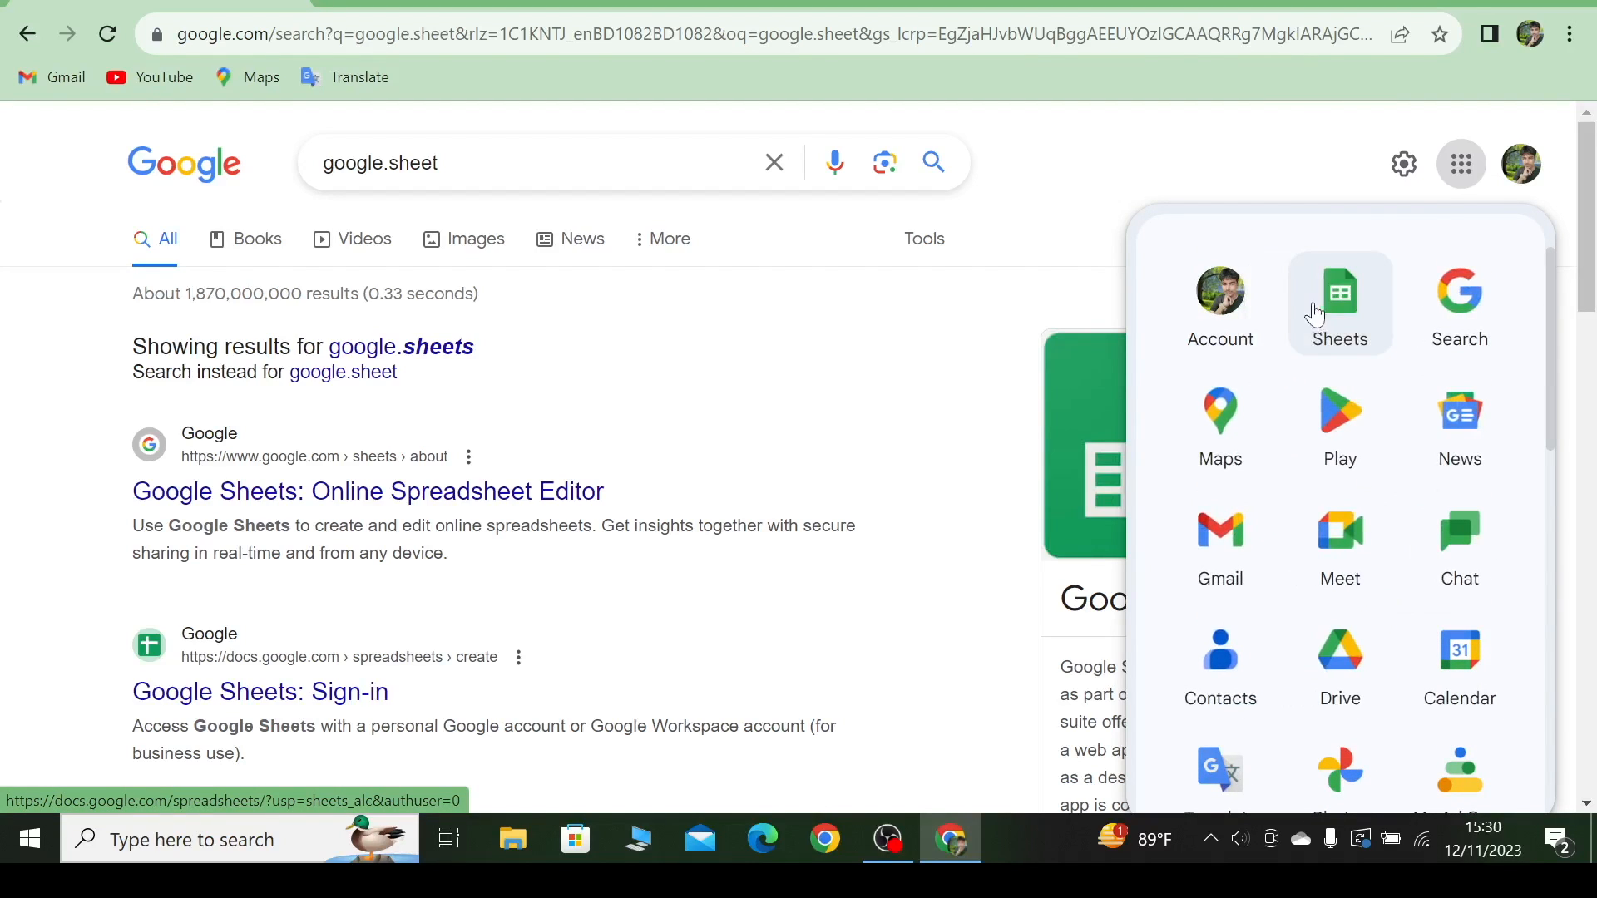
click(1327, 325)
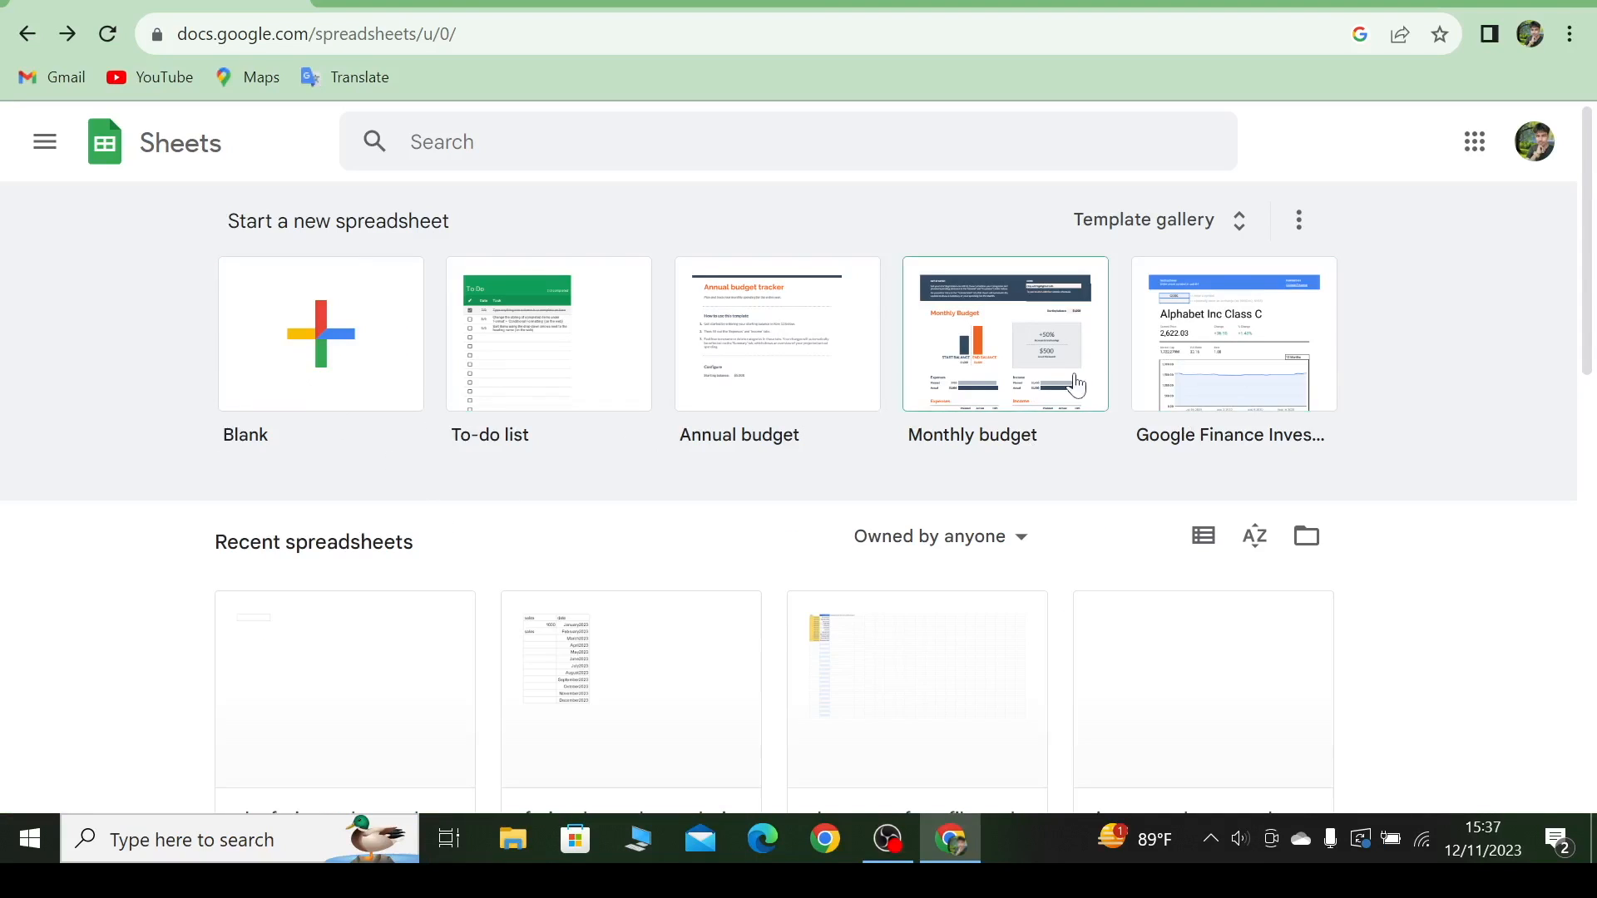
- Look through the spreadsheet templates in the full template gallery and return to the Sheets home page
click(1123, 226)
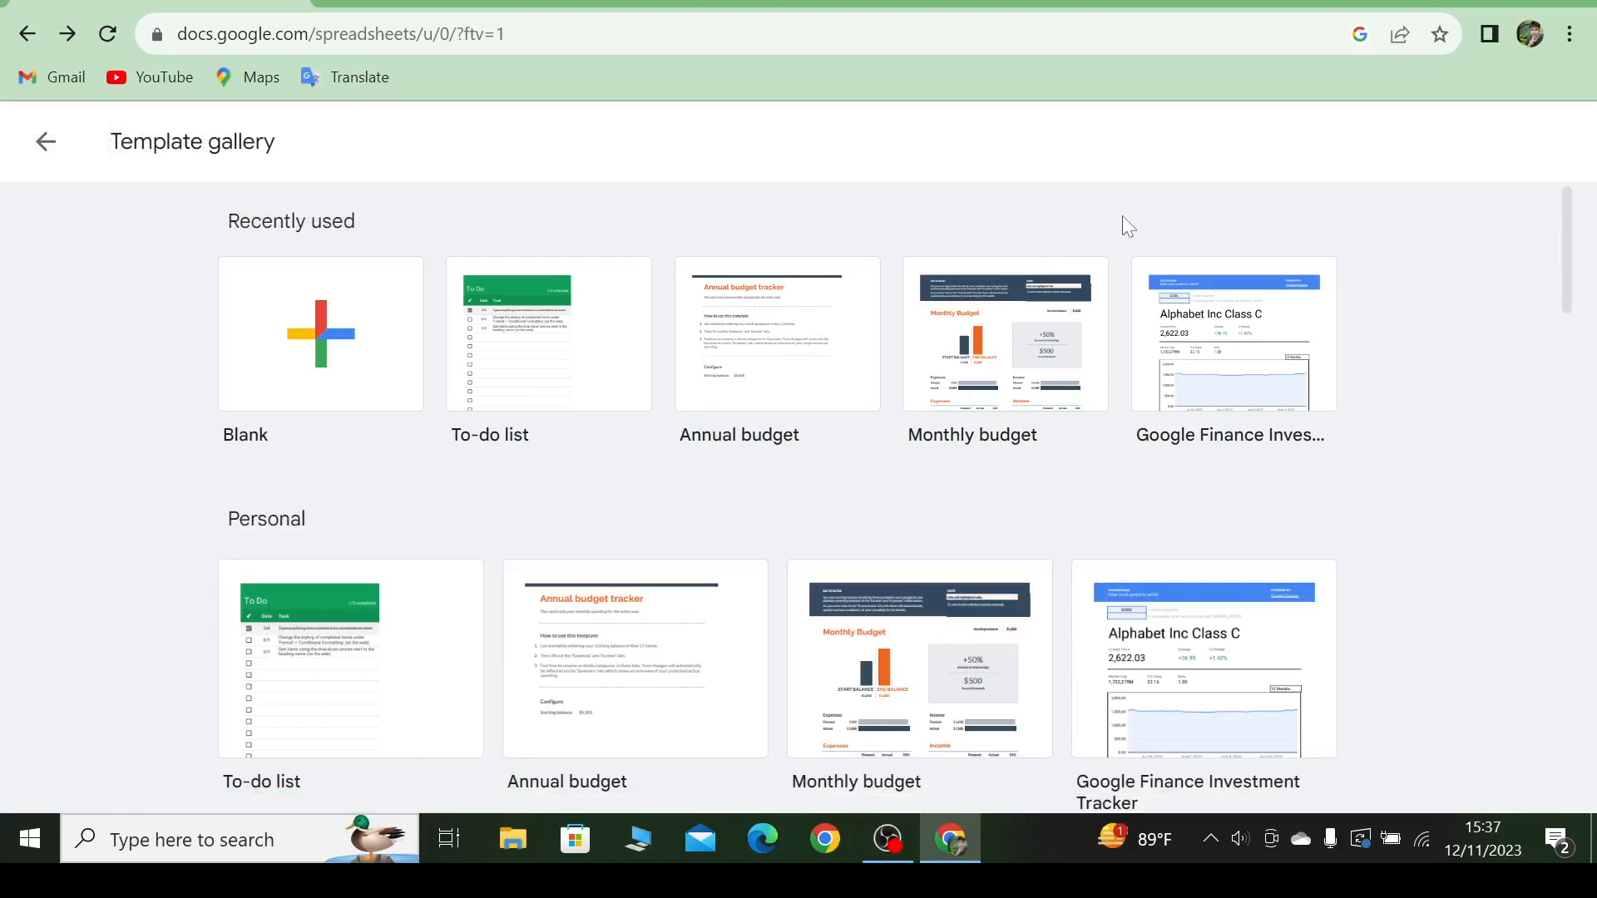
scroll(966, 336, down, 8)
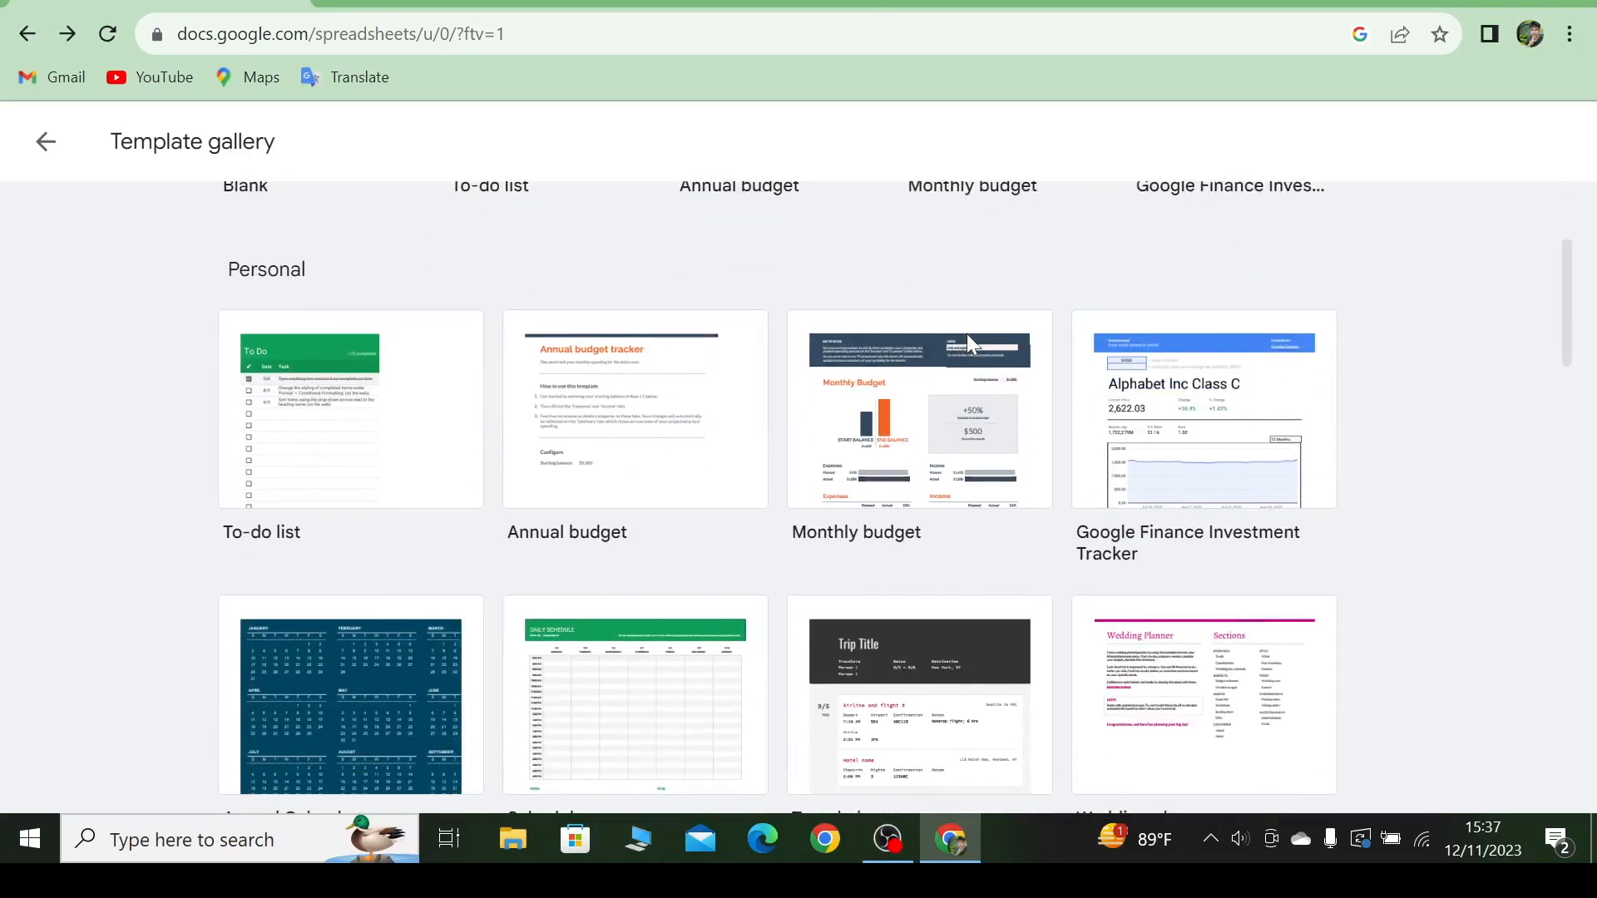
scroll(971, 344, down, 13)
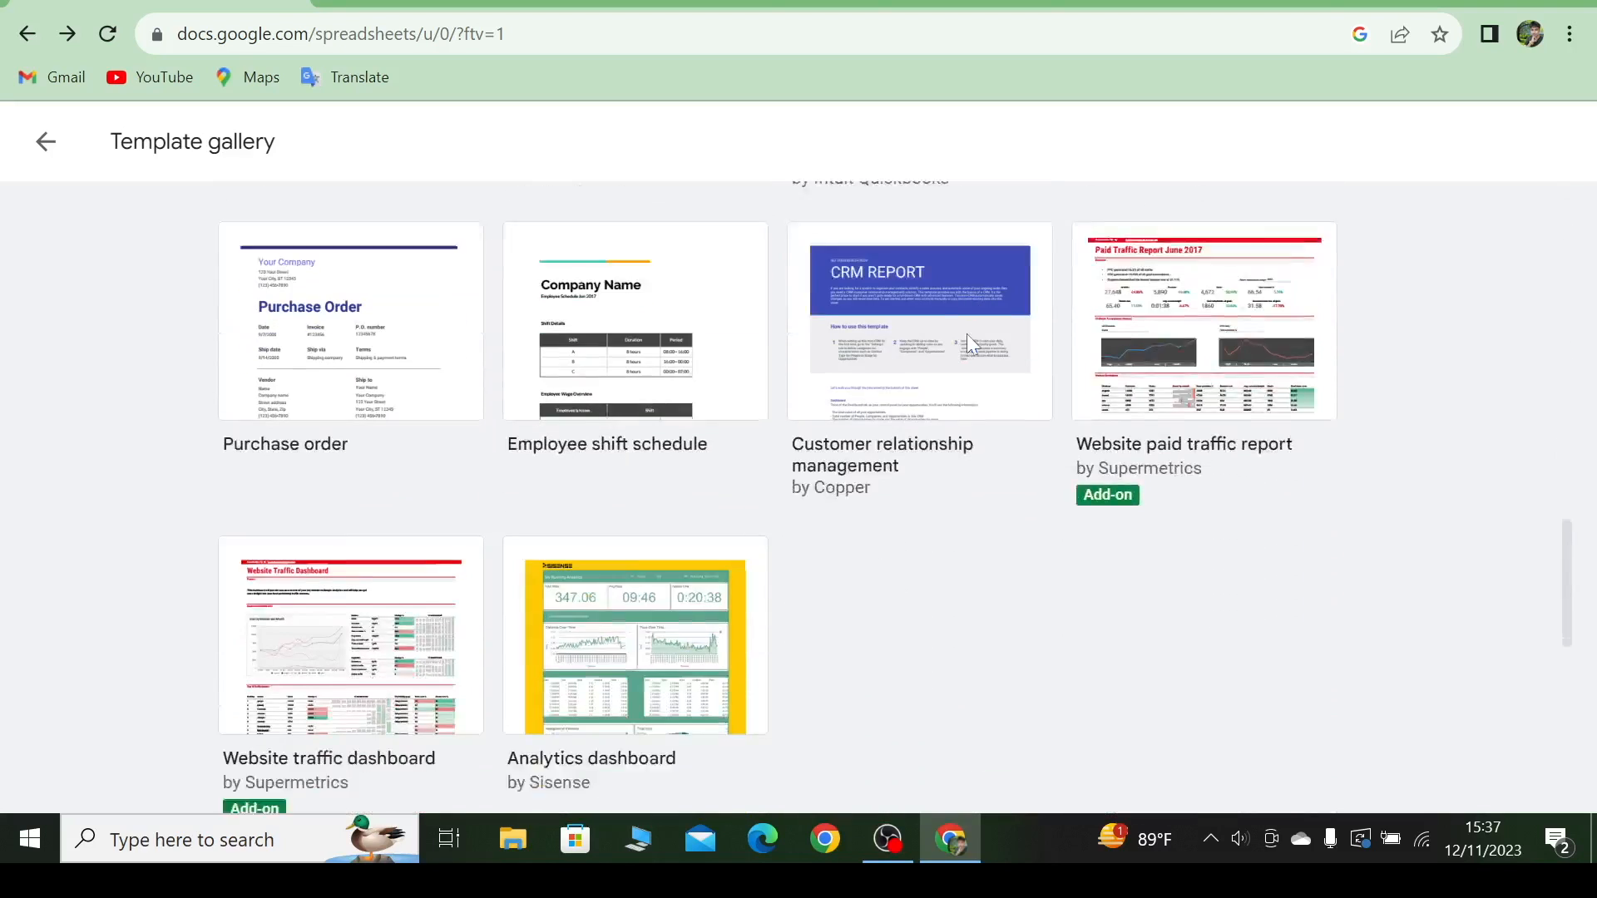
scroll(967, 344, up, 20)
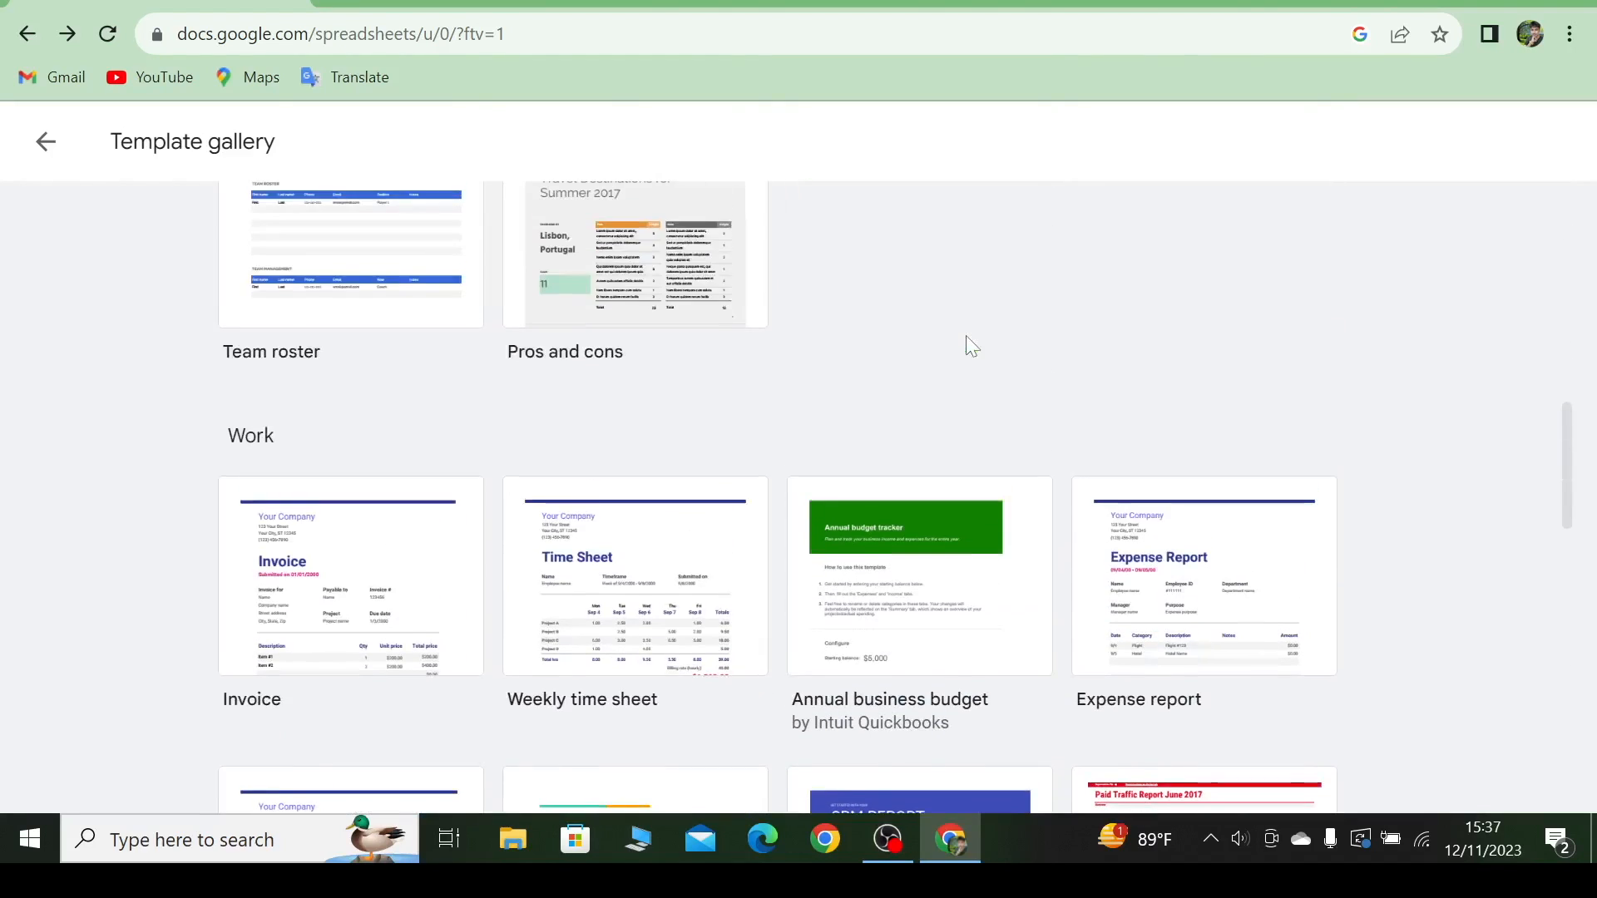
scroll(968, 341, up, 3)
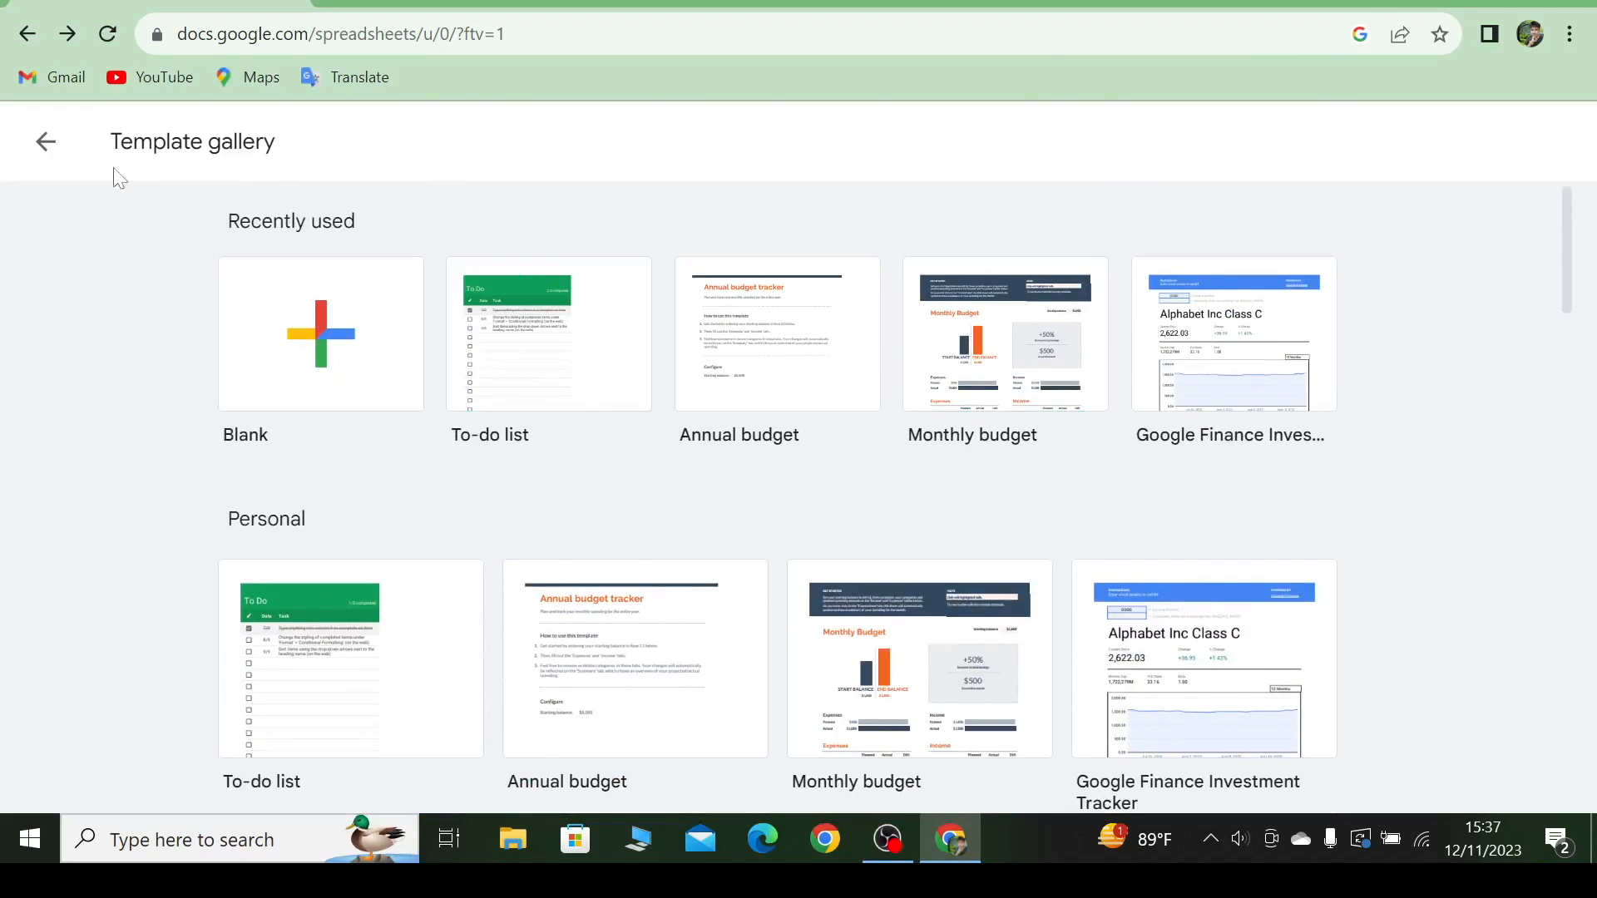
click(46, 141)
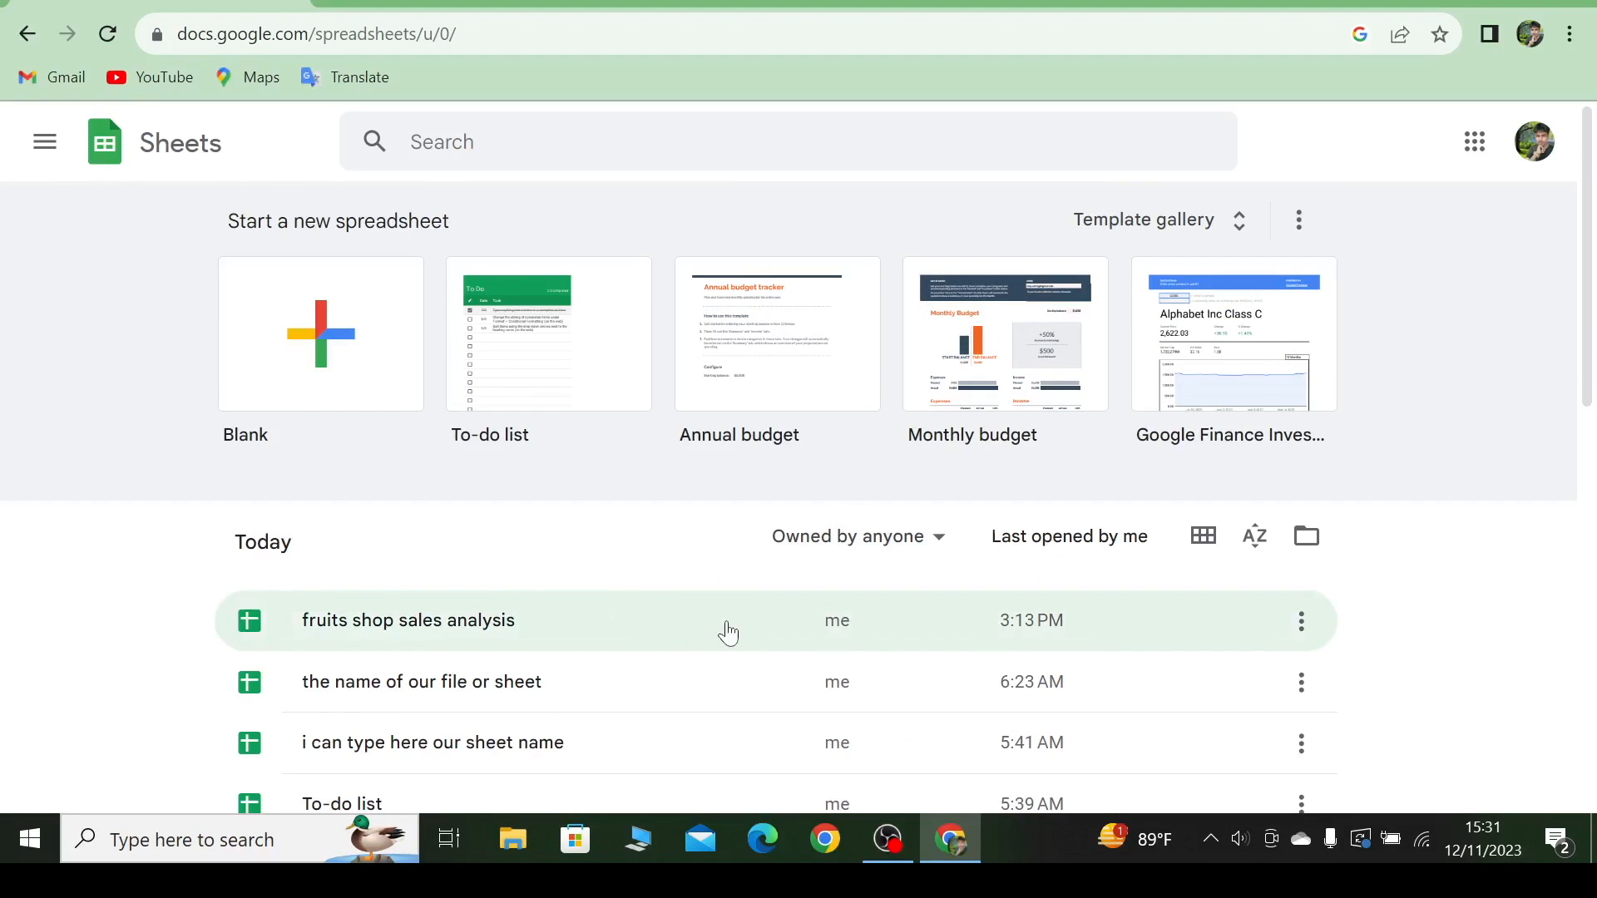
- Switch the recent spreadsheets to grid view, look through them, and check the available sort options
click(1191, 542)
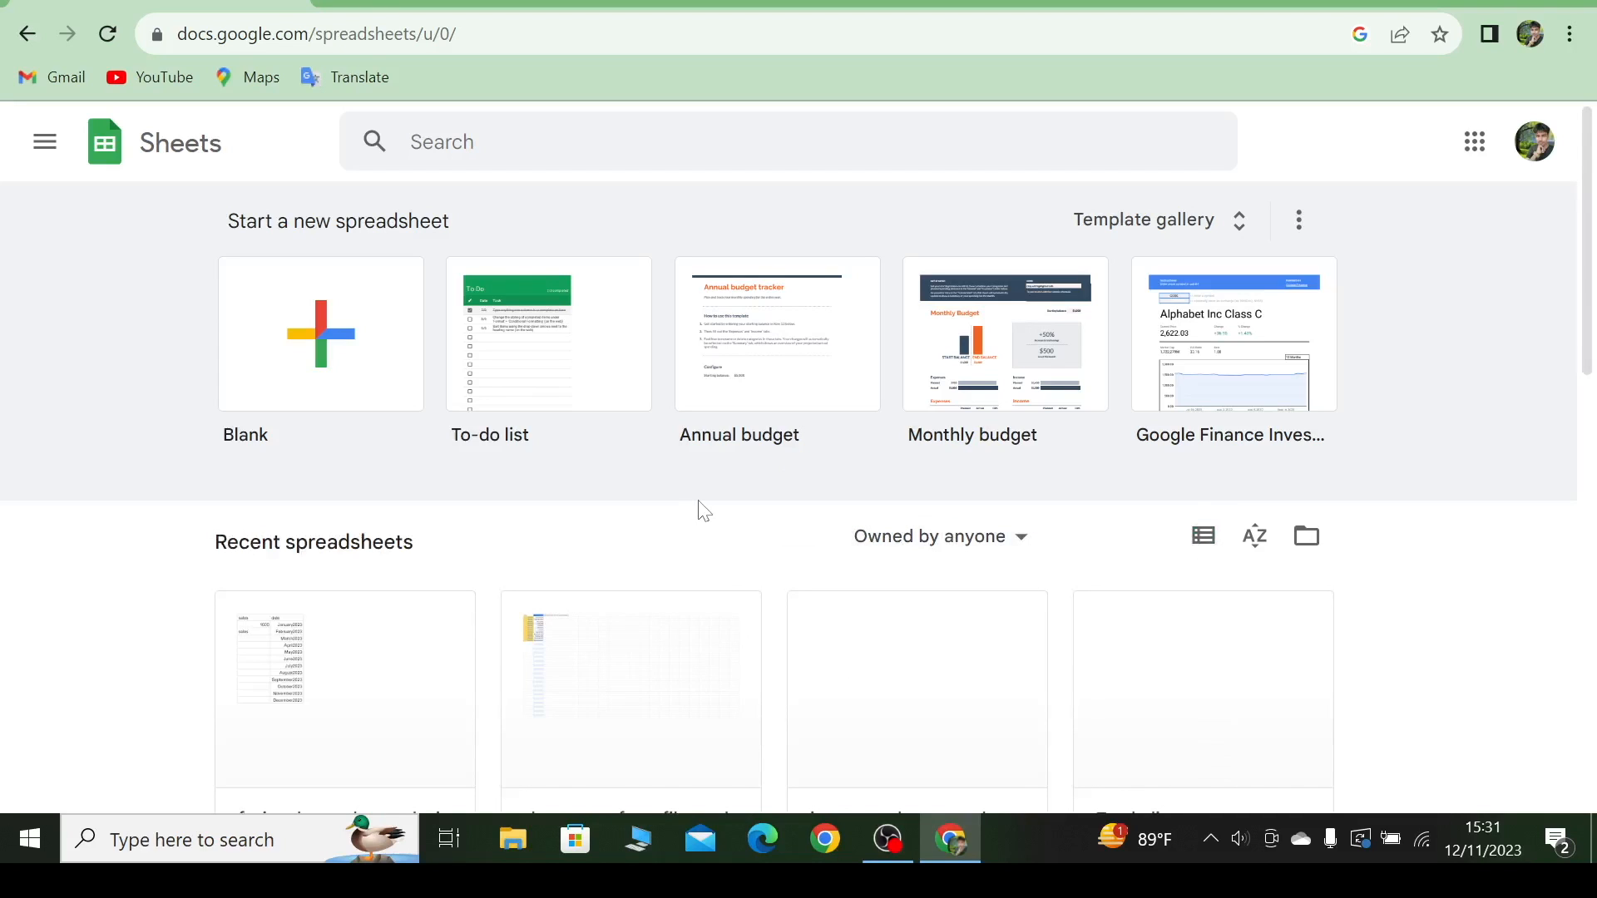
scroll(703, 509, down, 3)
scroll(702, 509, down, 9)
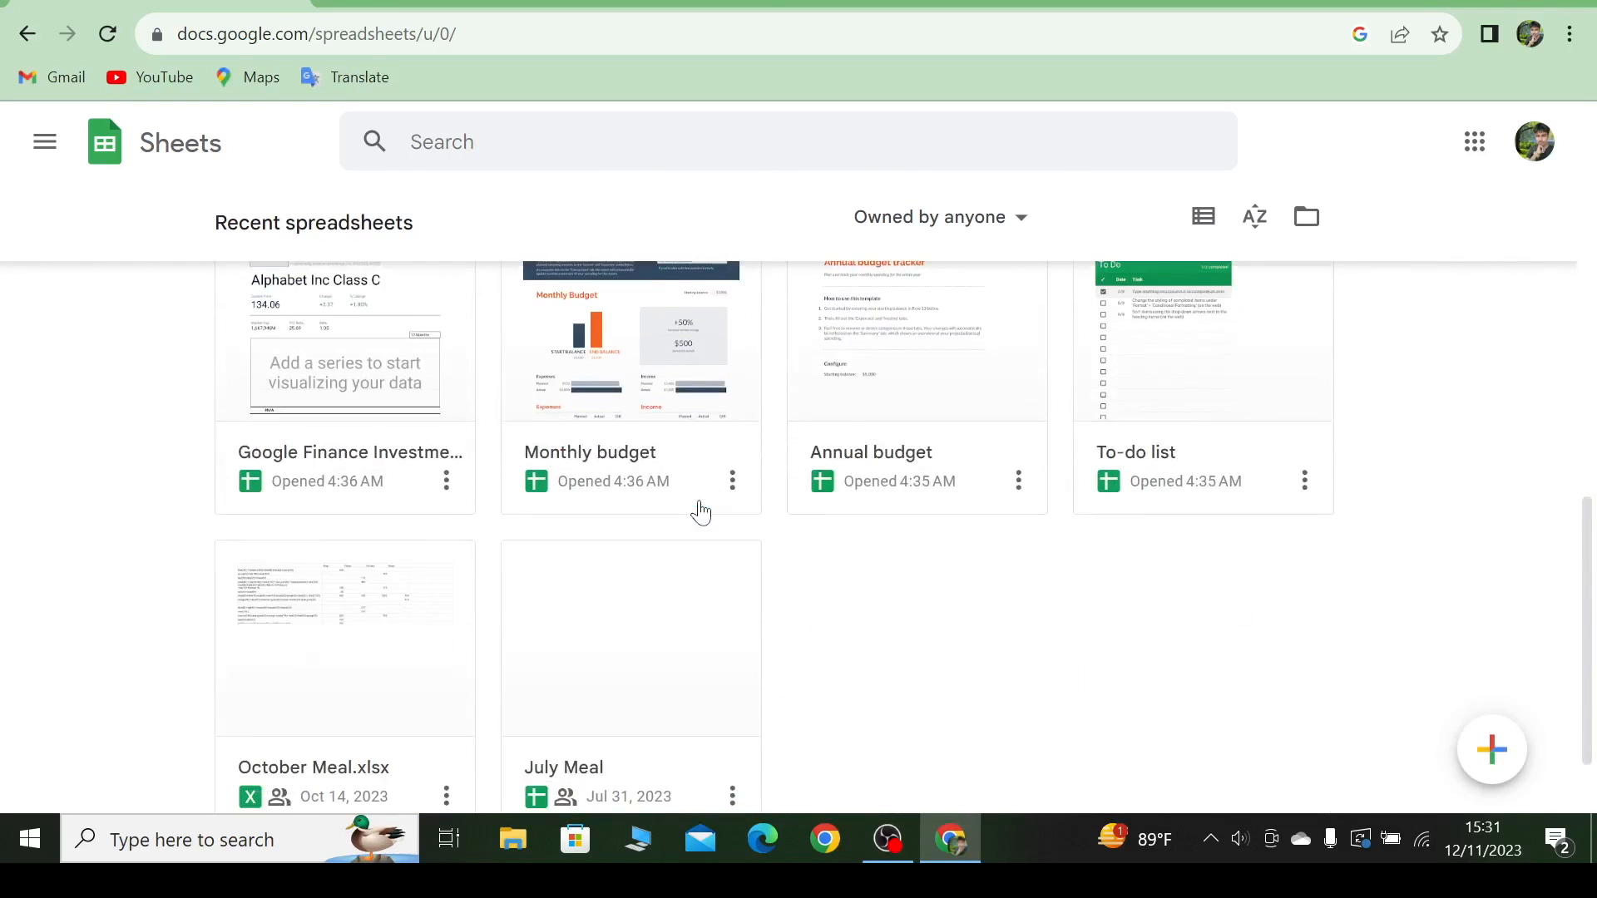
scroll(701, 509, up, 12)
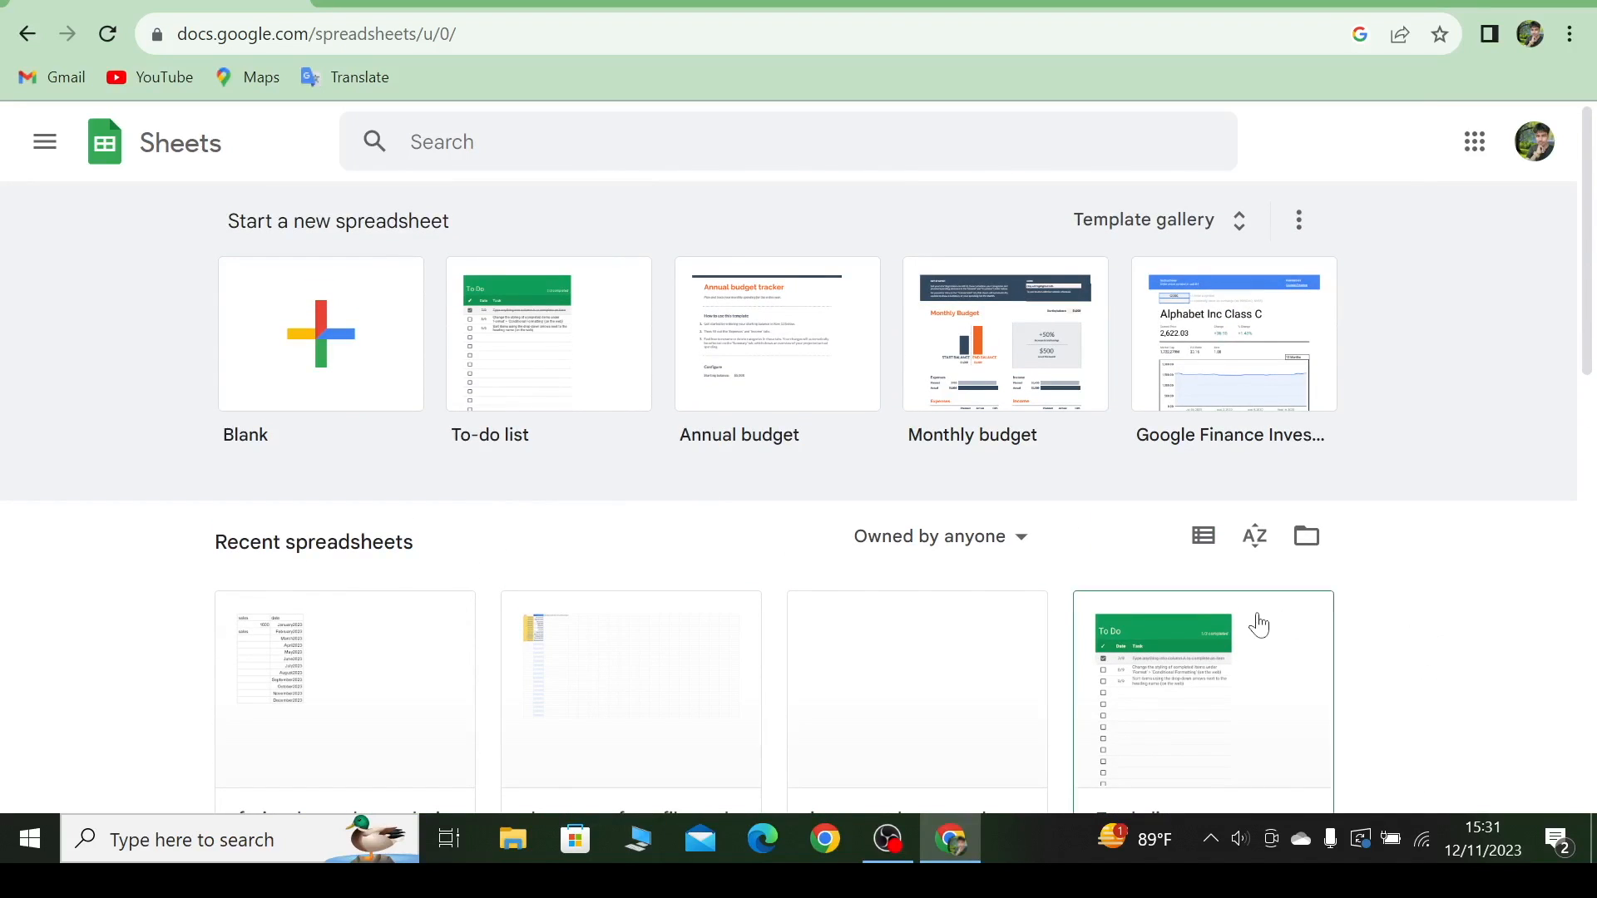
click(1250, 556)
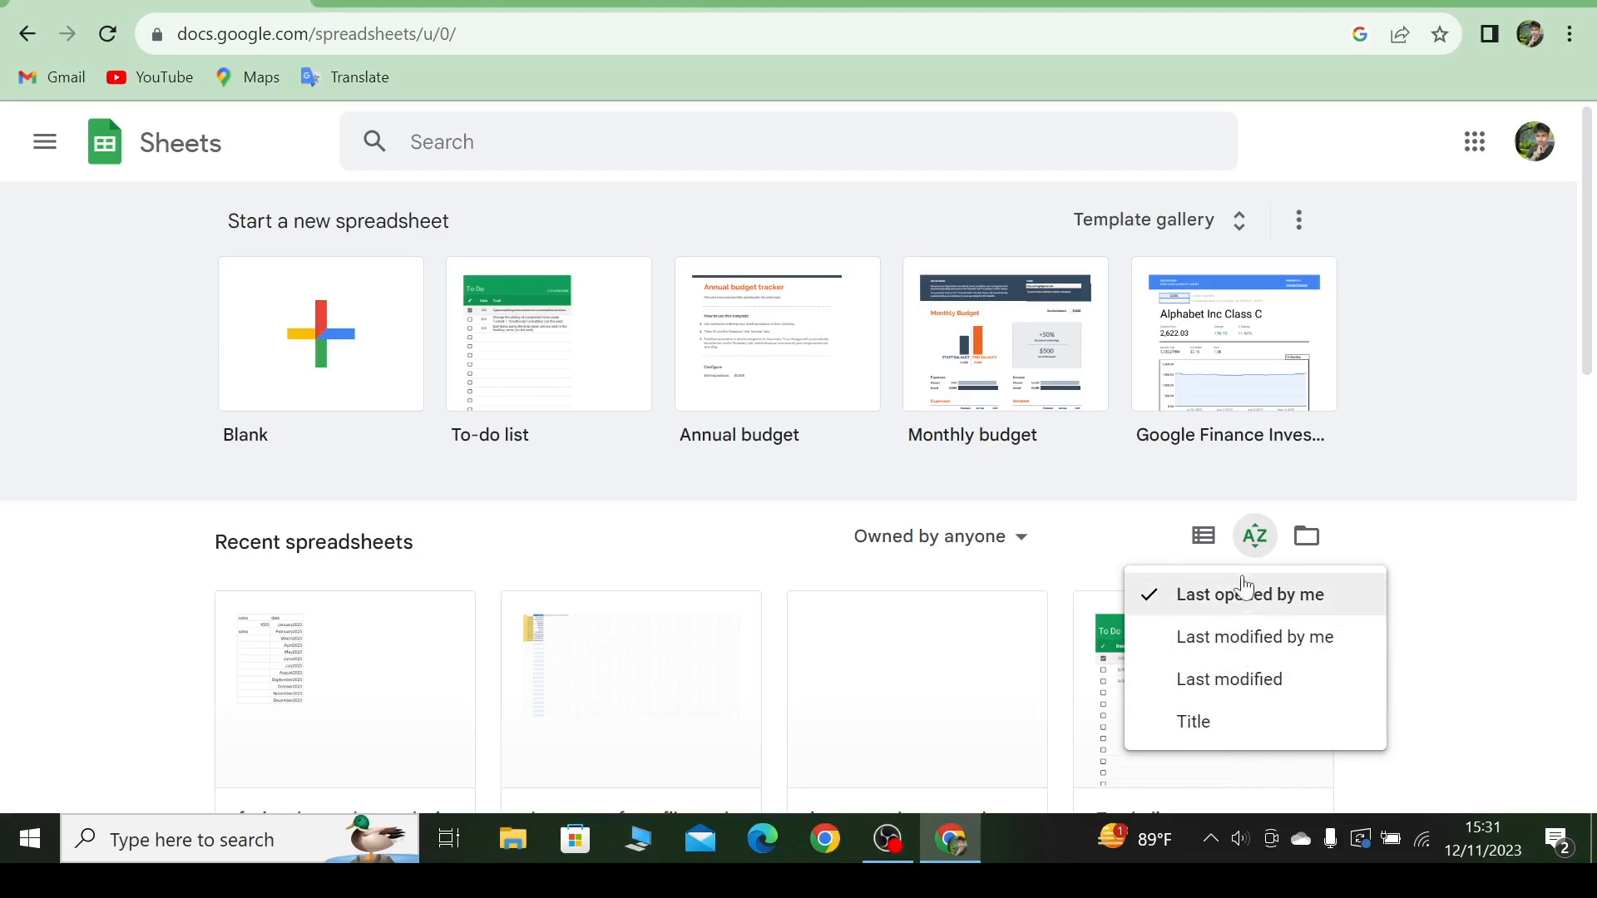
click(1254, 539)
- Open the file picker and look through the files under Recent and My Drive
click(1306, 545)
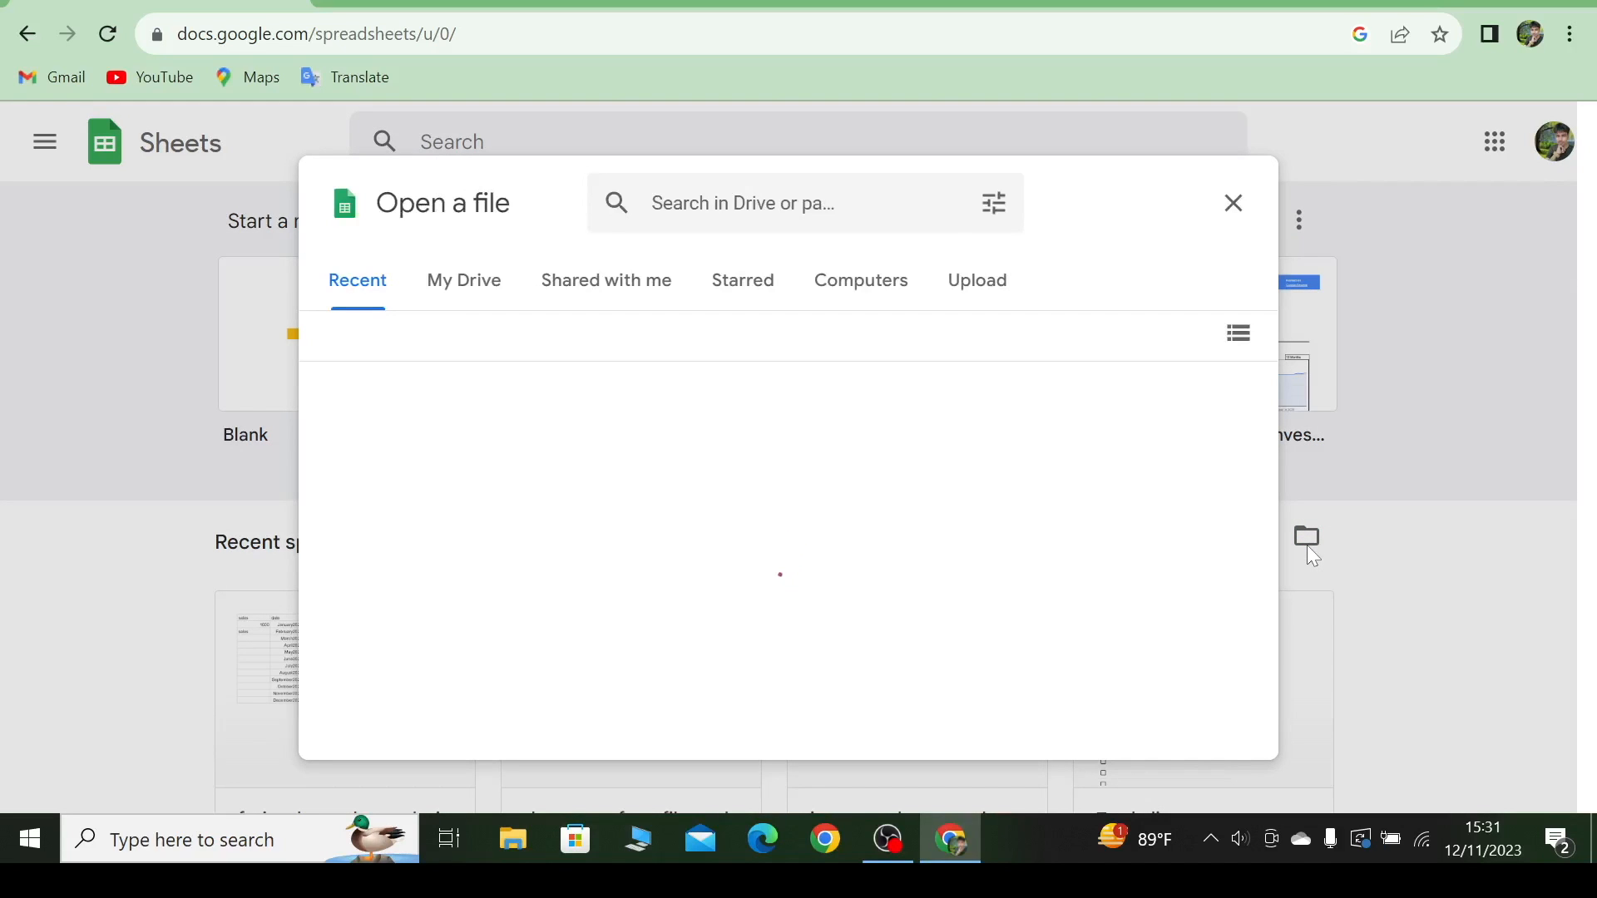
scroll(927, 571, down, 5)
scroll(927, 571, up, 5)
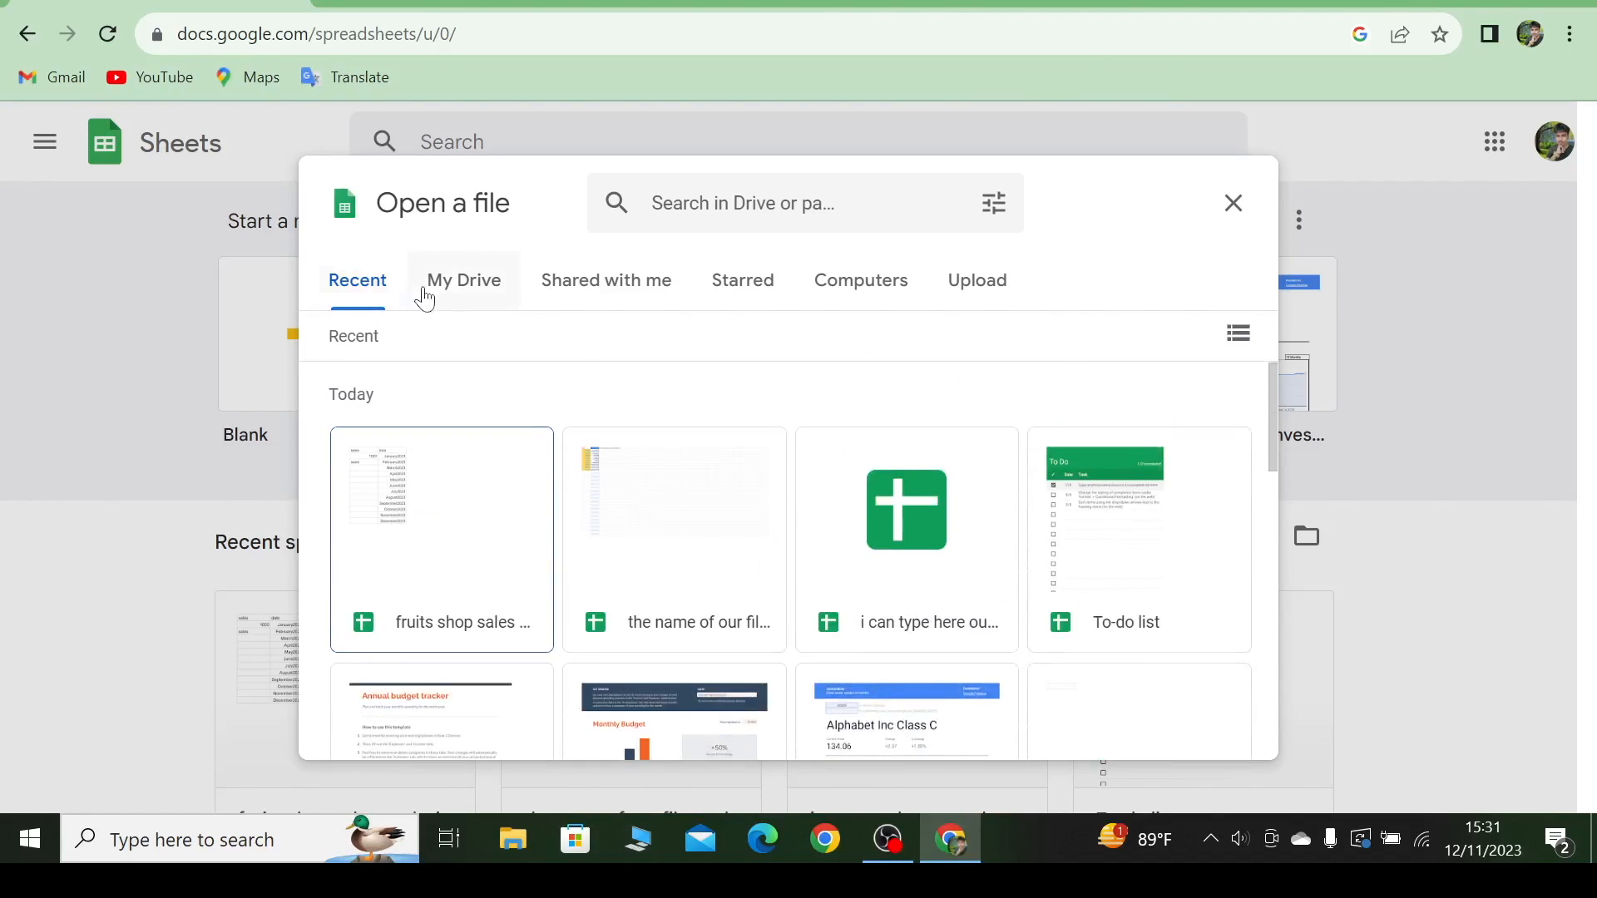
click(457, 291)
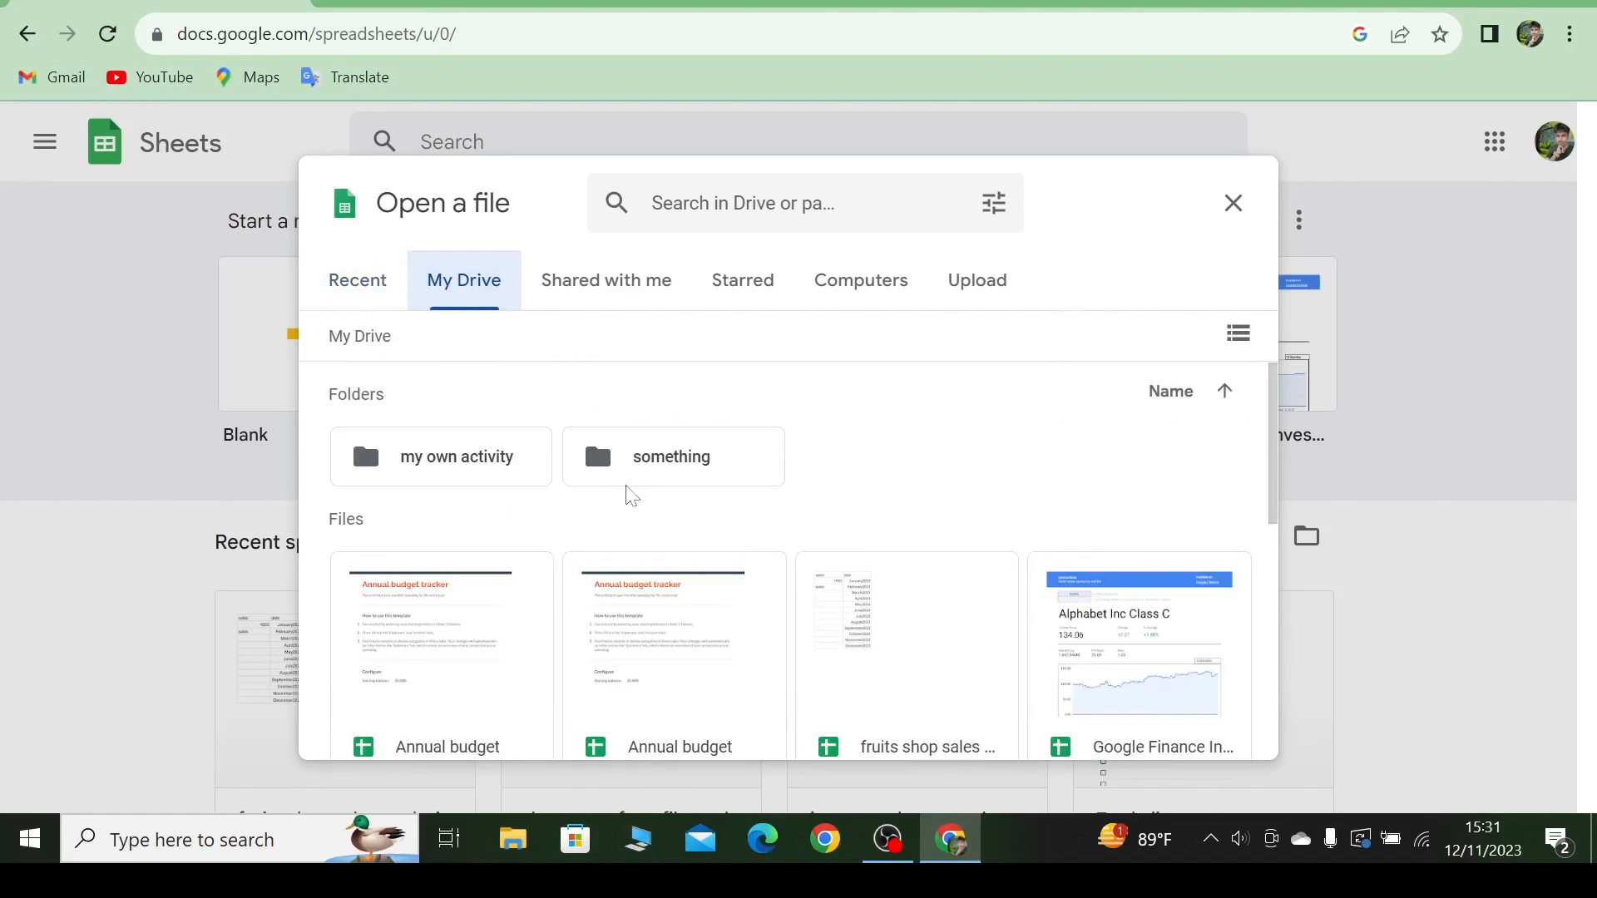
scroll(671, 516, down, 5)
scroll(672, 514, up, 5)
- Examine the Shared with me, Starred and Computers locations in the file picker
click(647, 315)
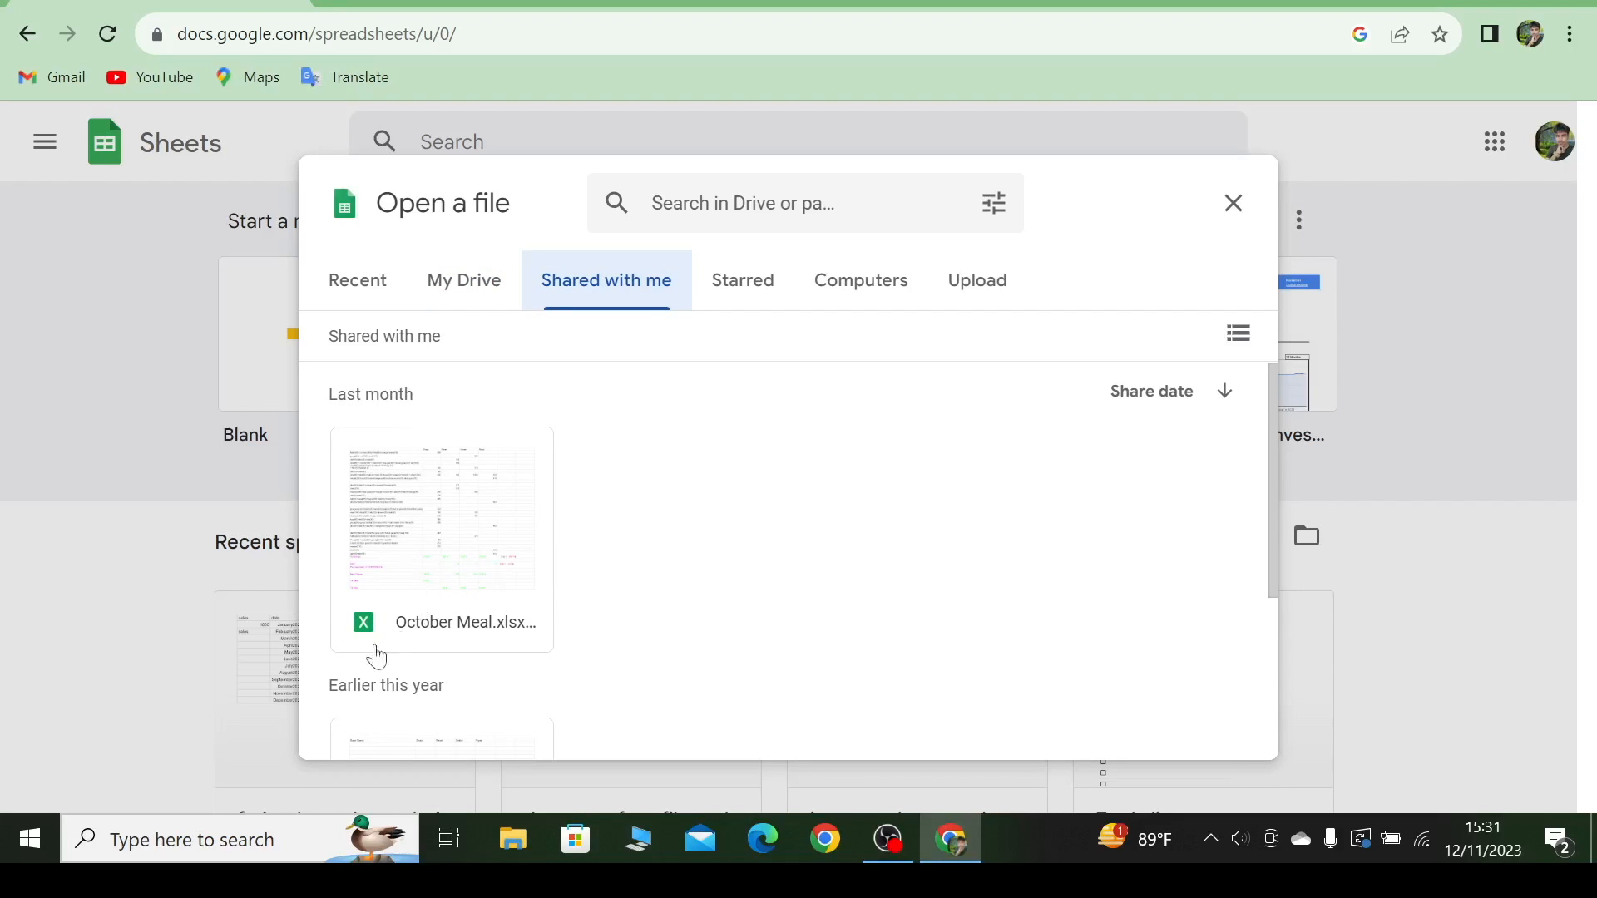
scroll(503, 695, down, 3)
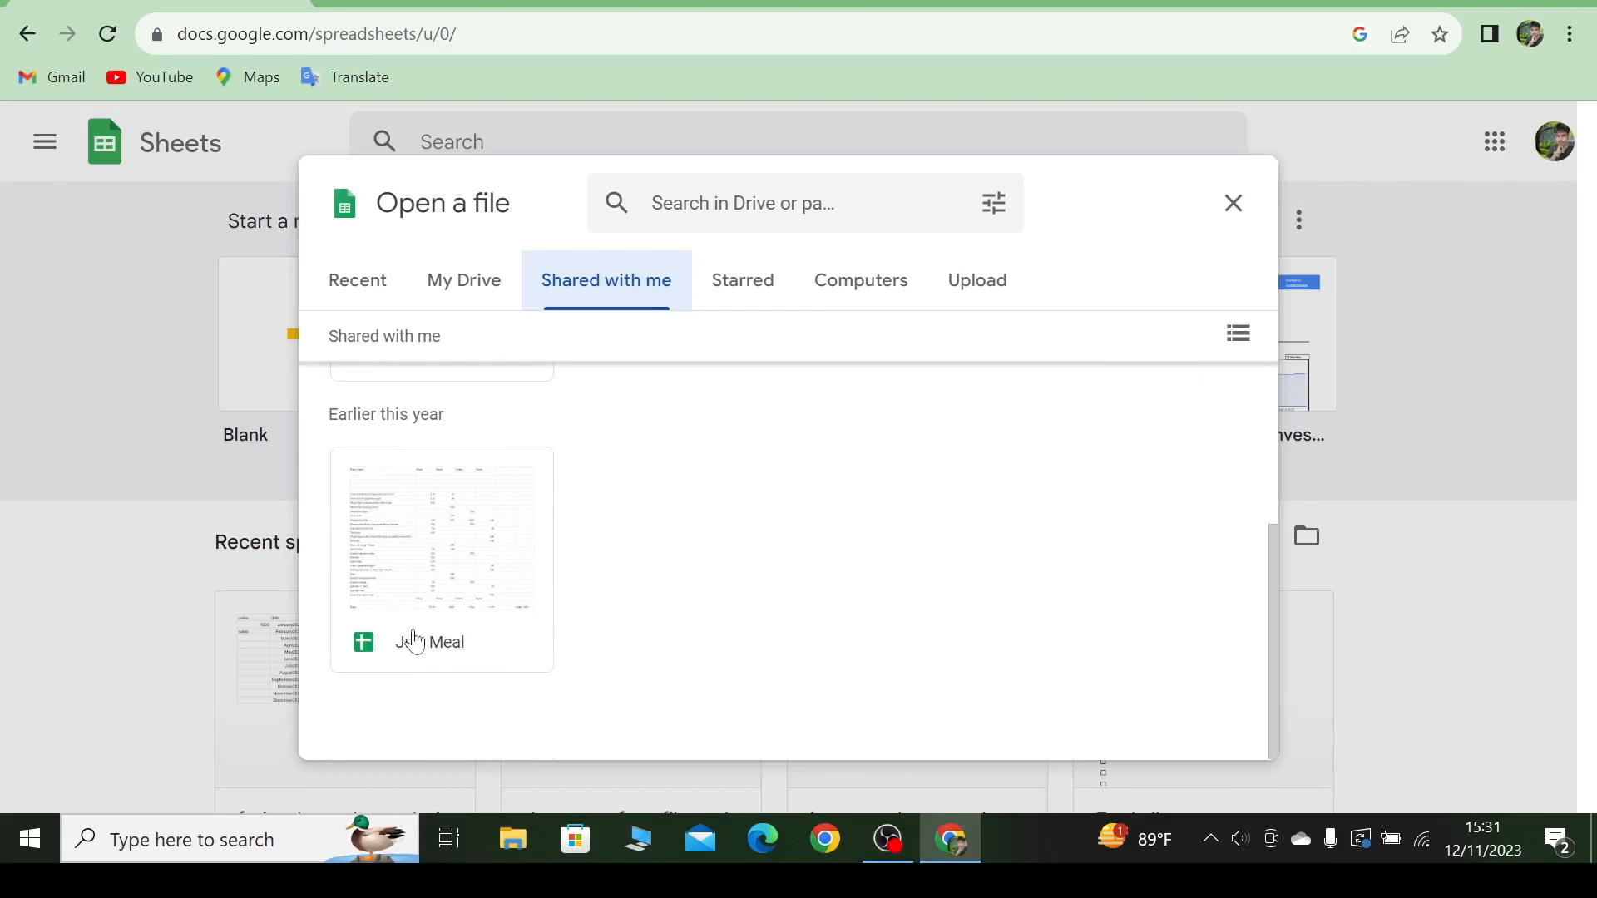
scroll(499, 611, up, 3)
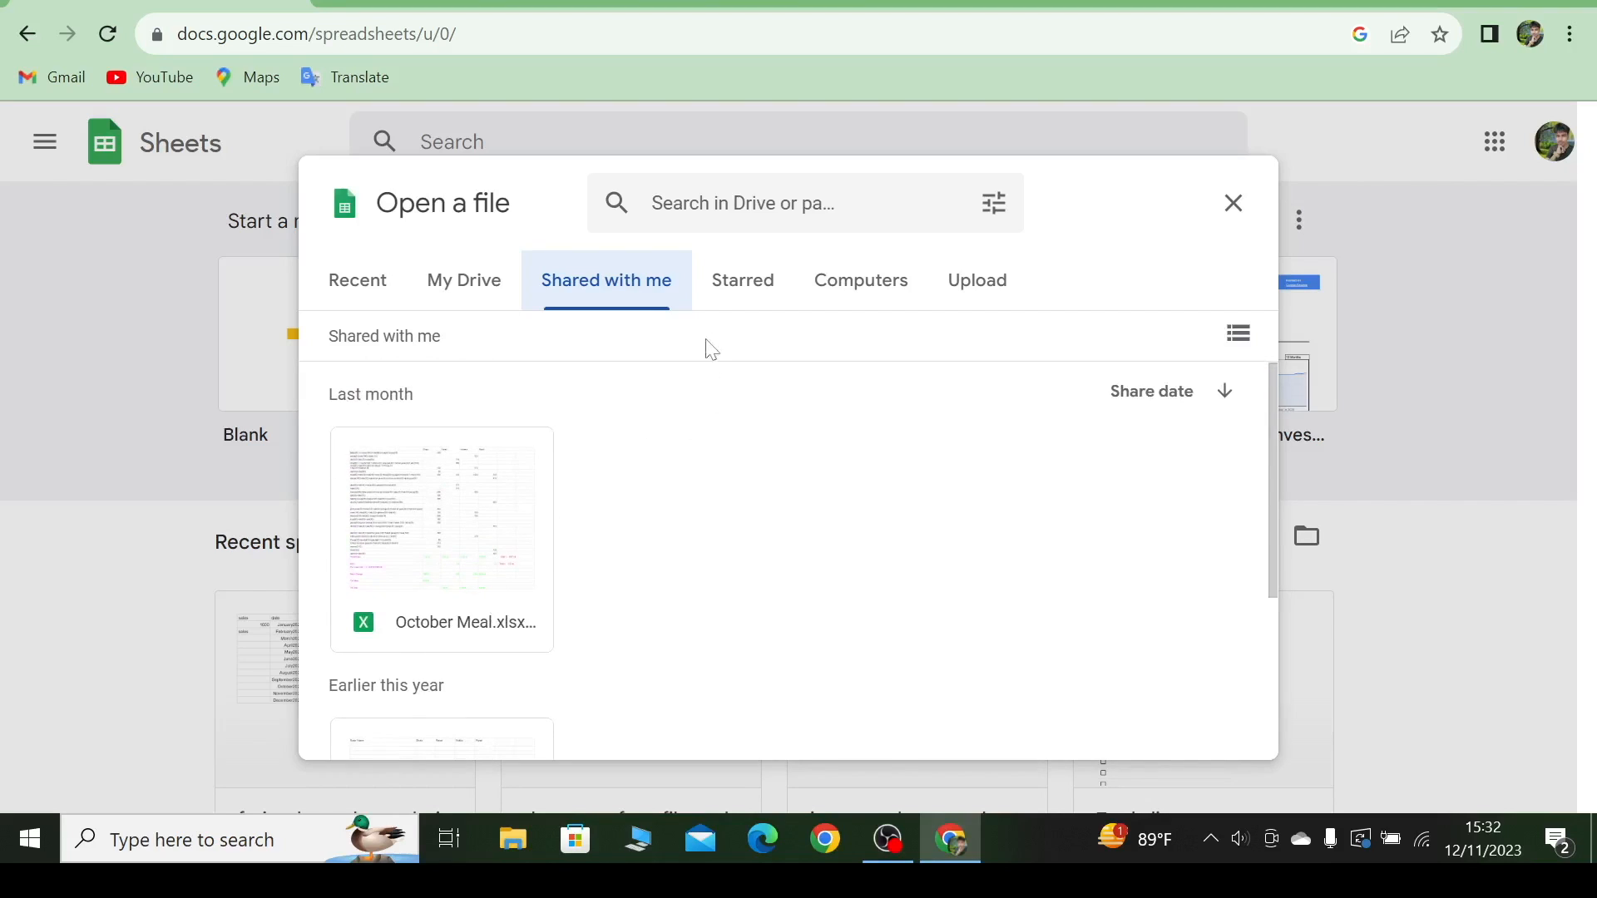
click(733, 278)
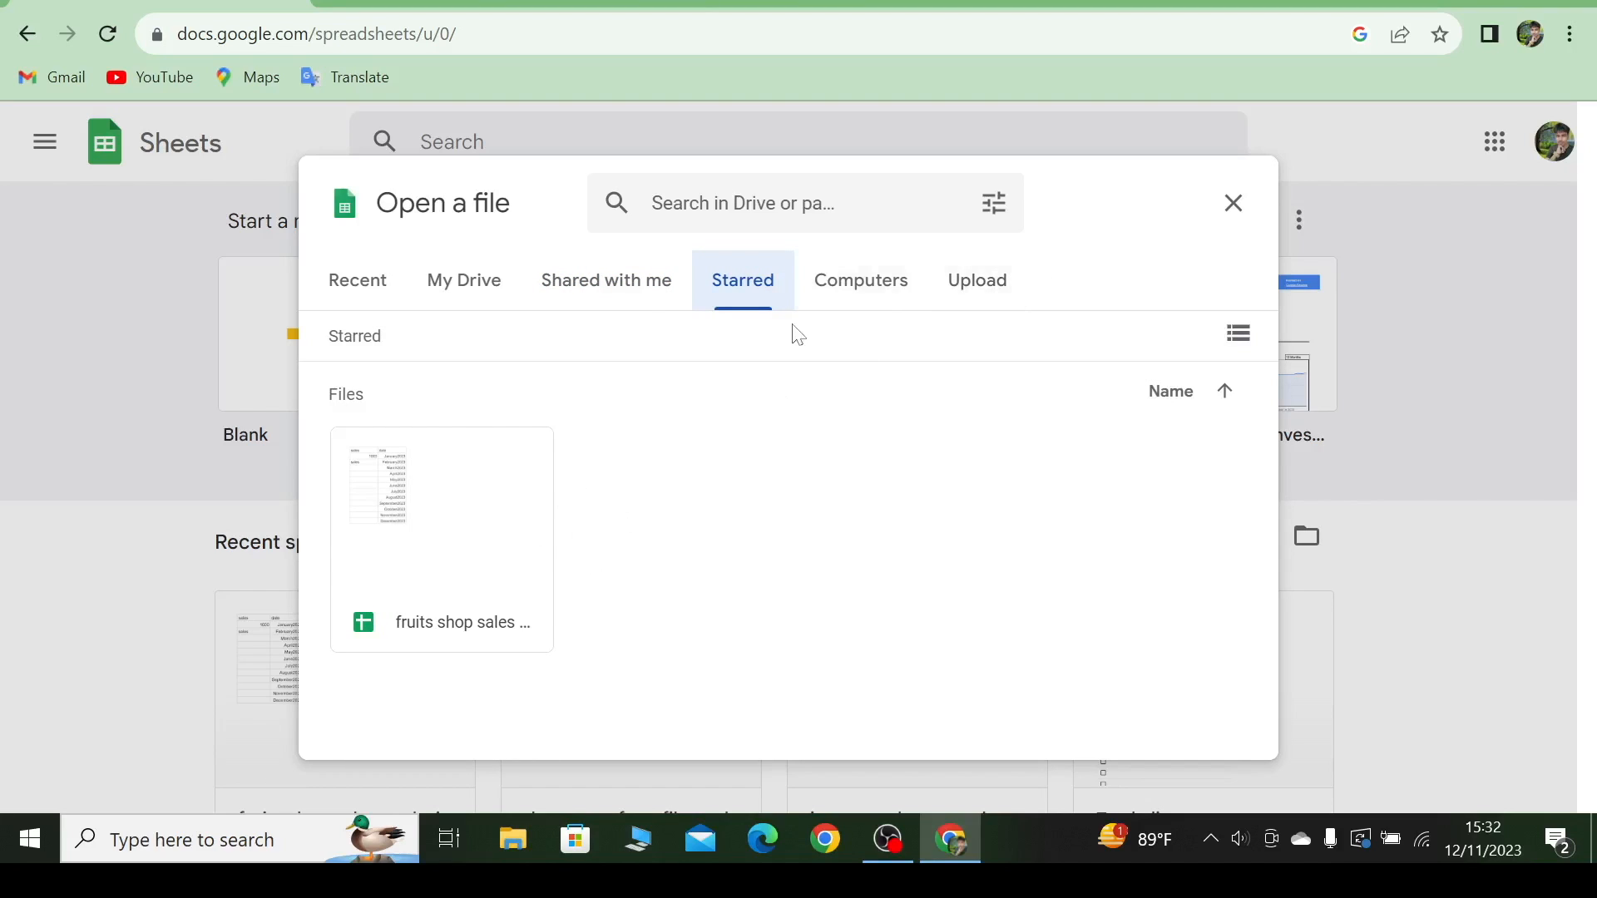
click(849, 293)
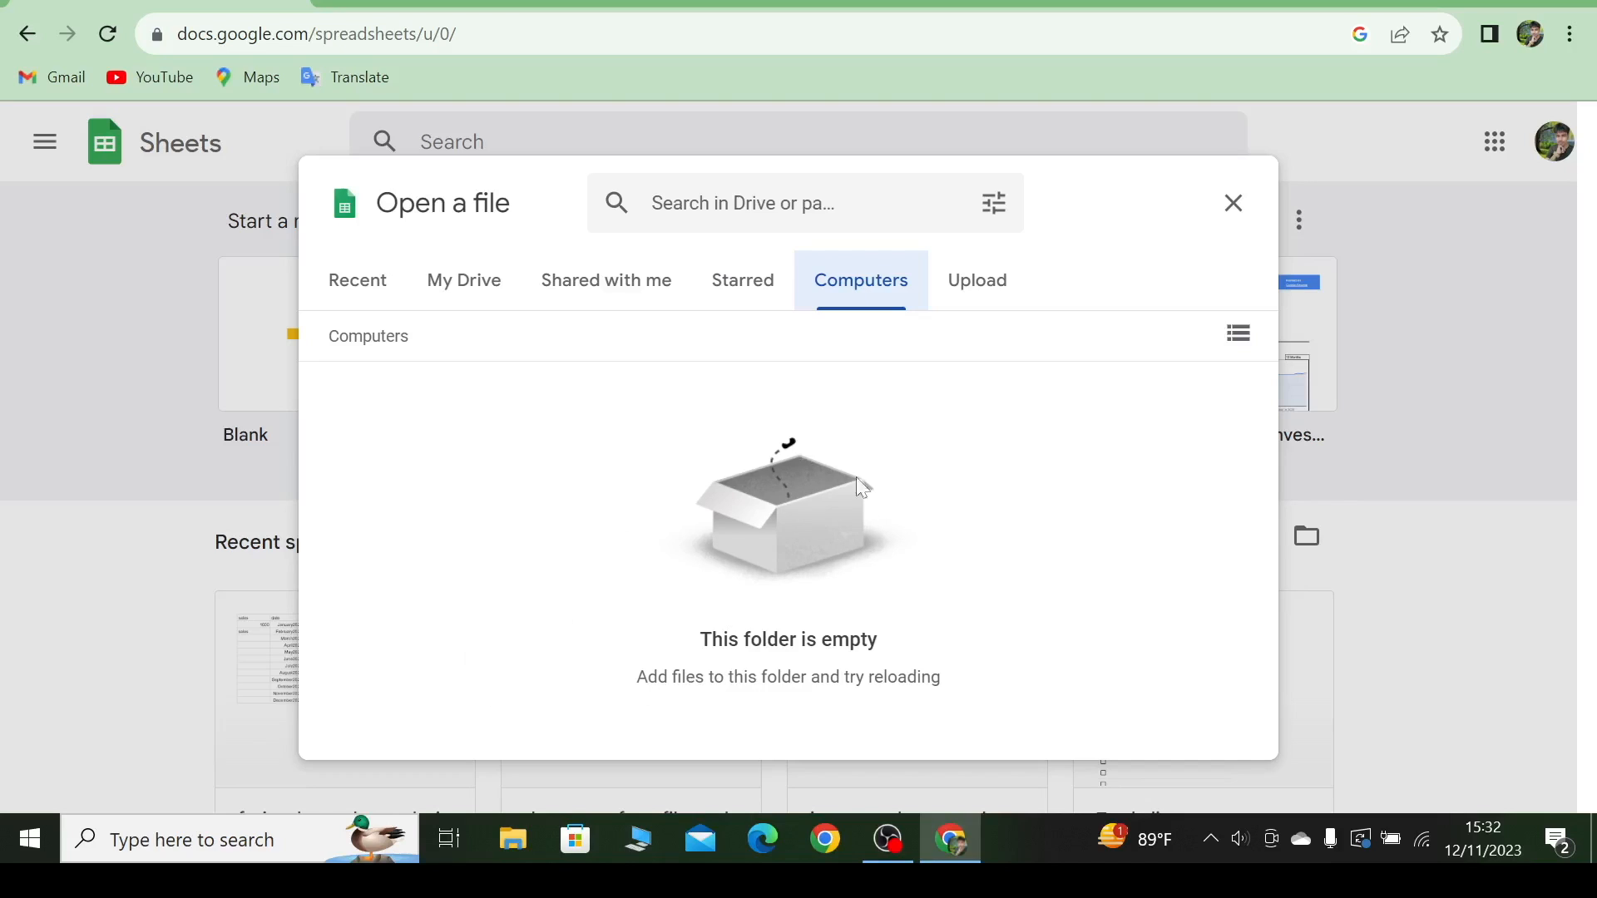
- Check the Upload option by browsing the computer's folders, and cancel without choosing a file
click(966, 305)
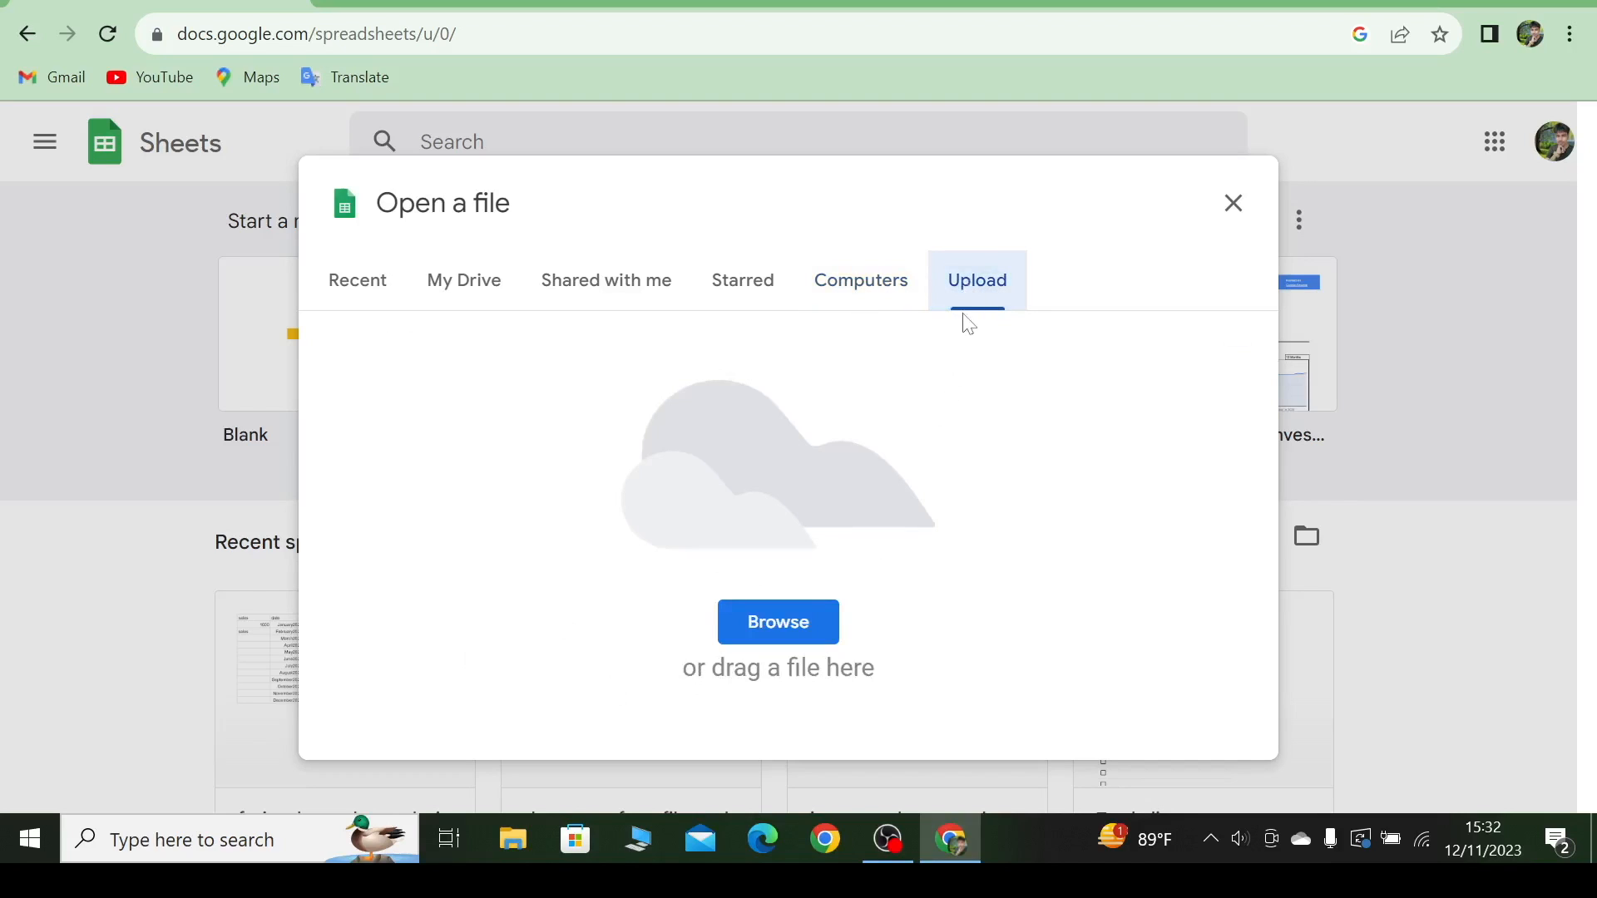
click(780, 620)
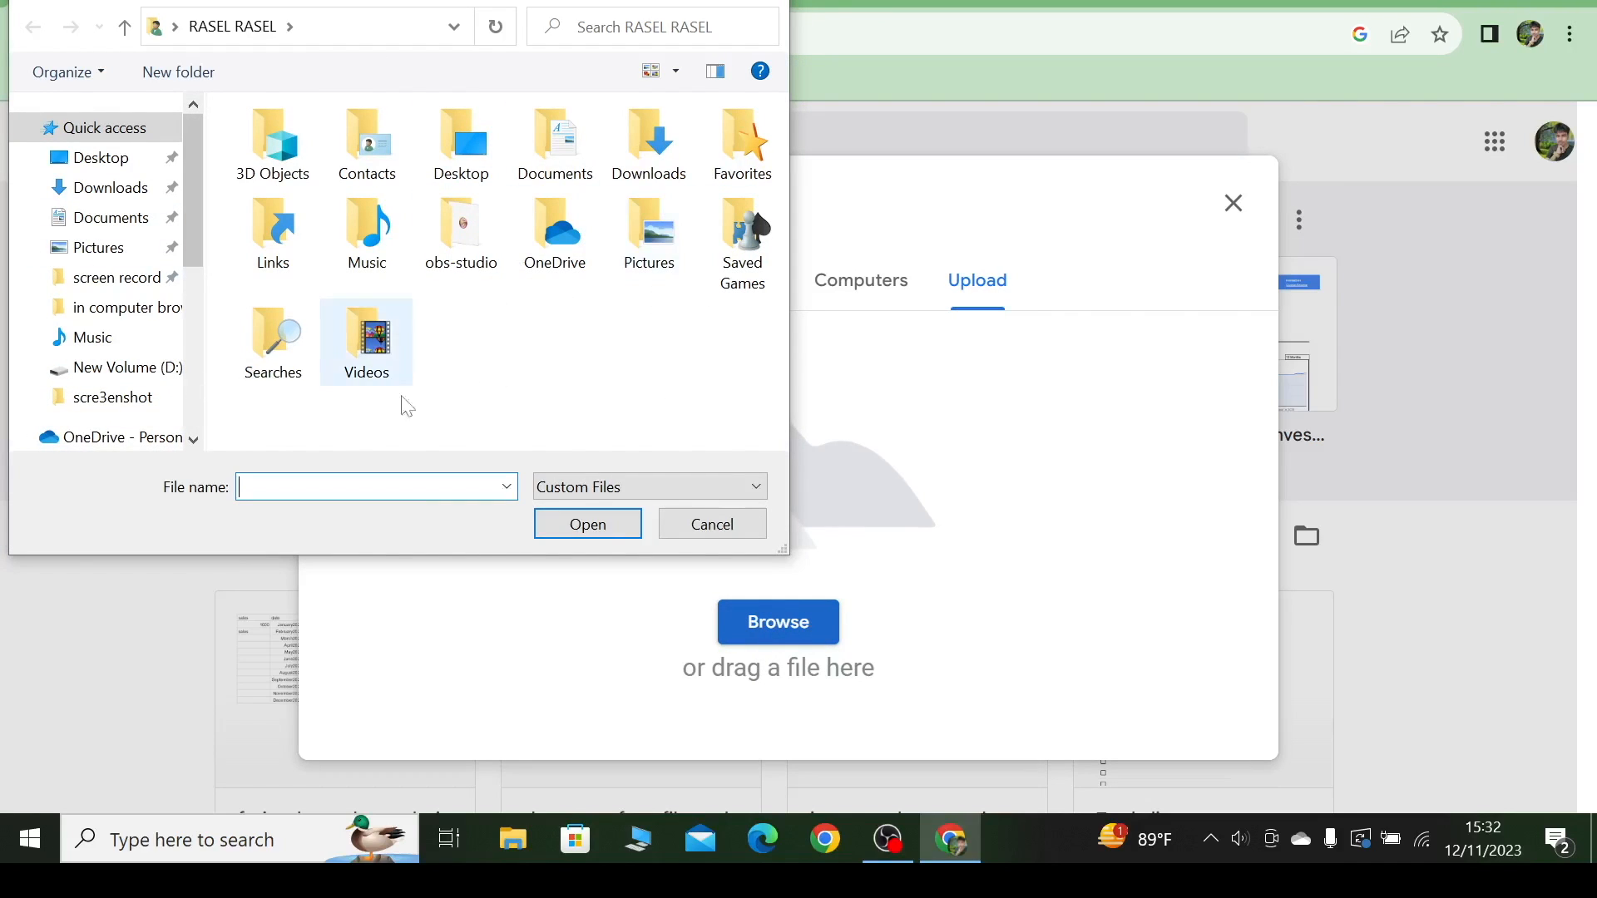
key(Escape)
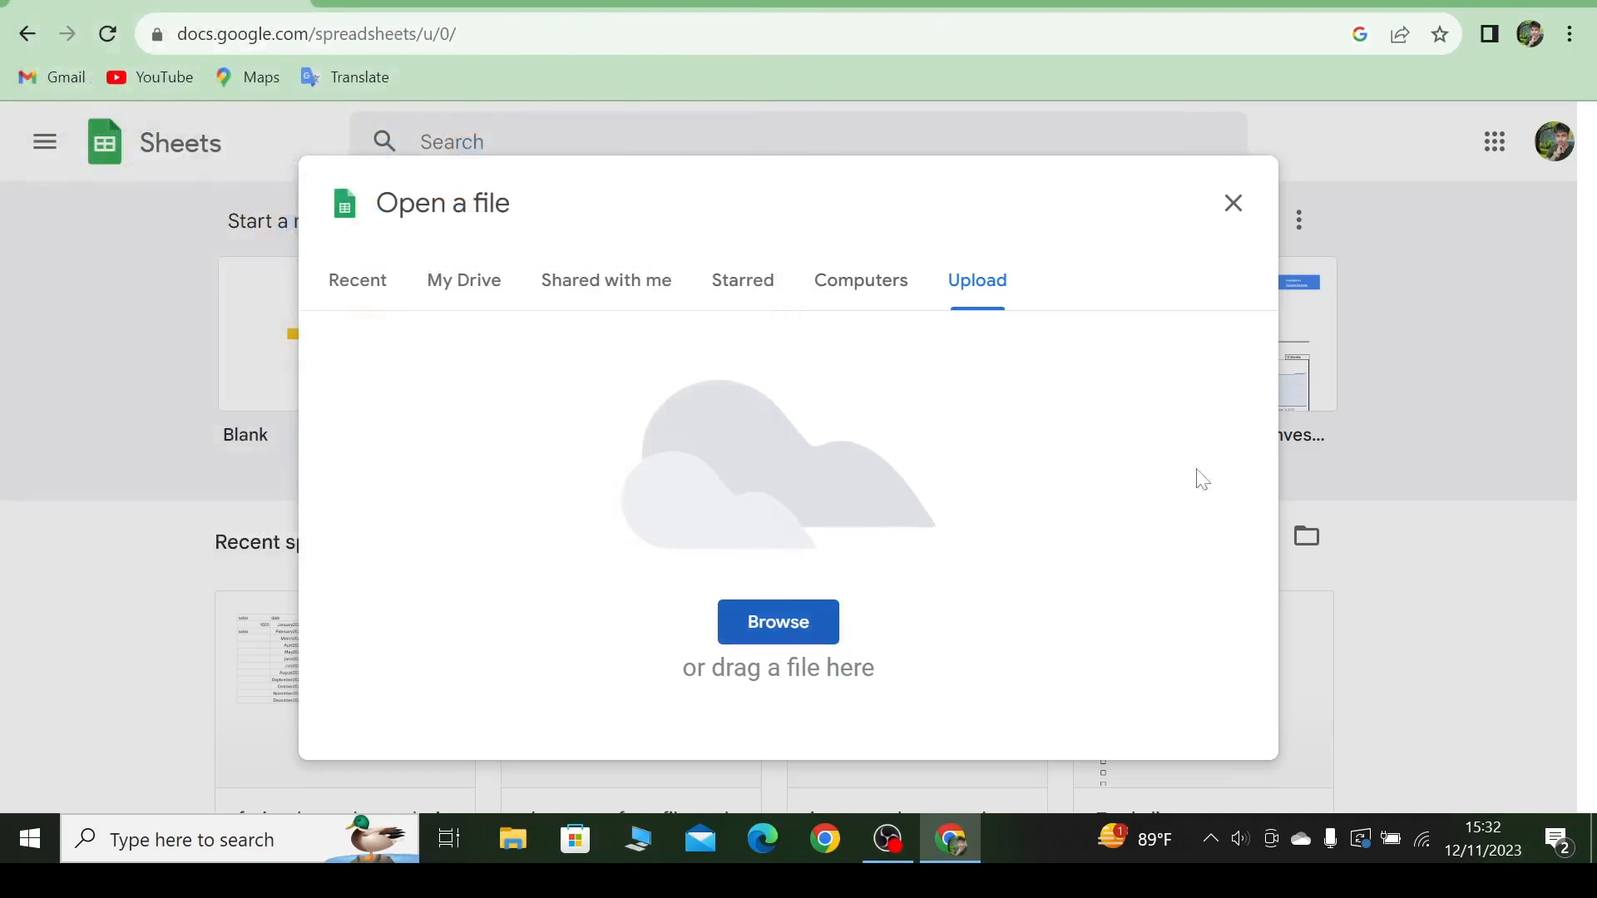
- Close the file picker and create a new blank spreadsheet
click(1230, 201)
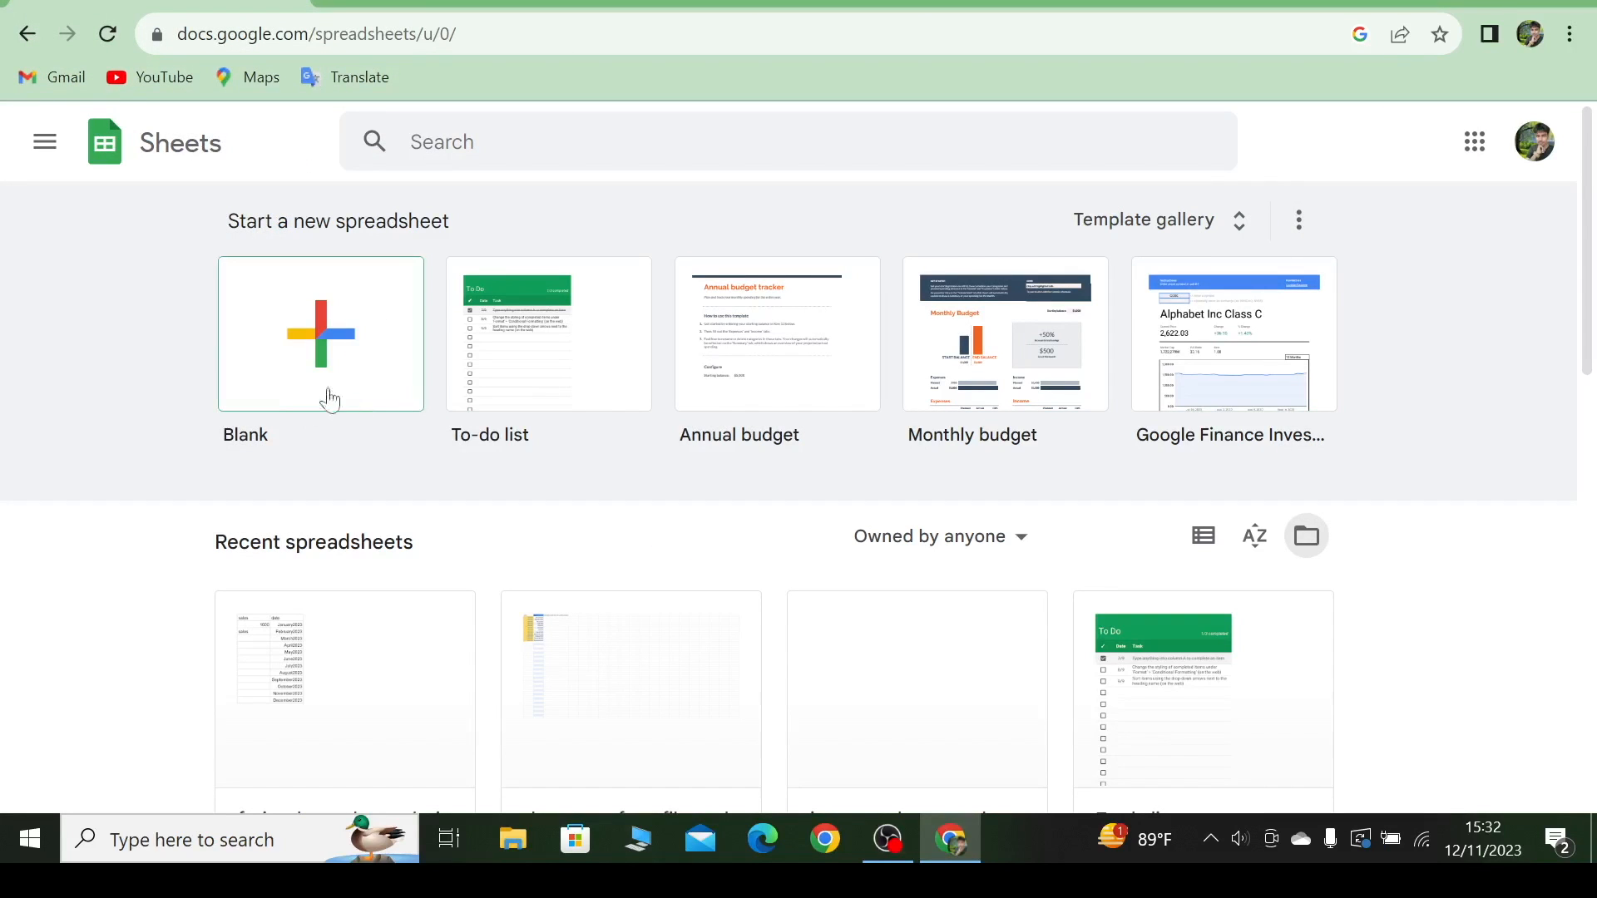
click(300, 332)
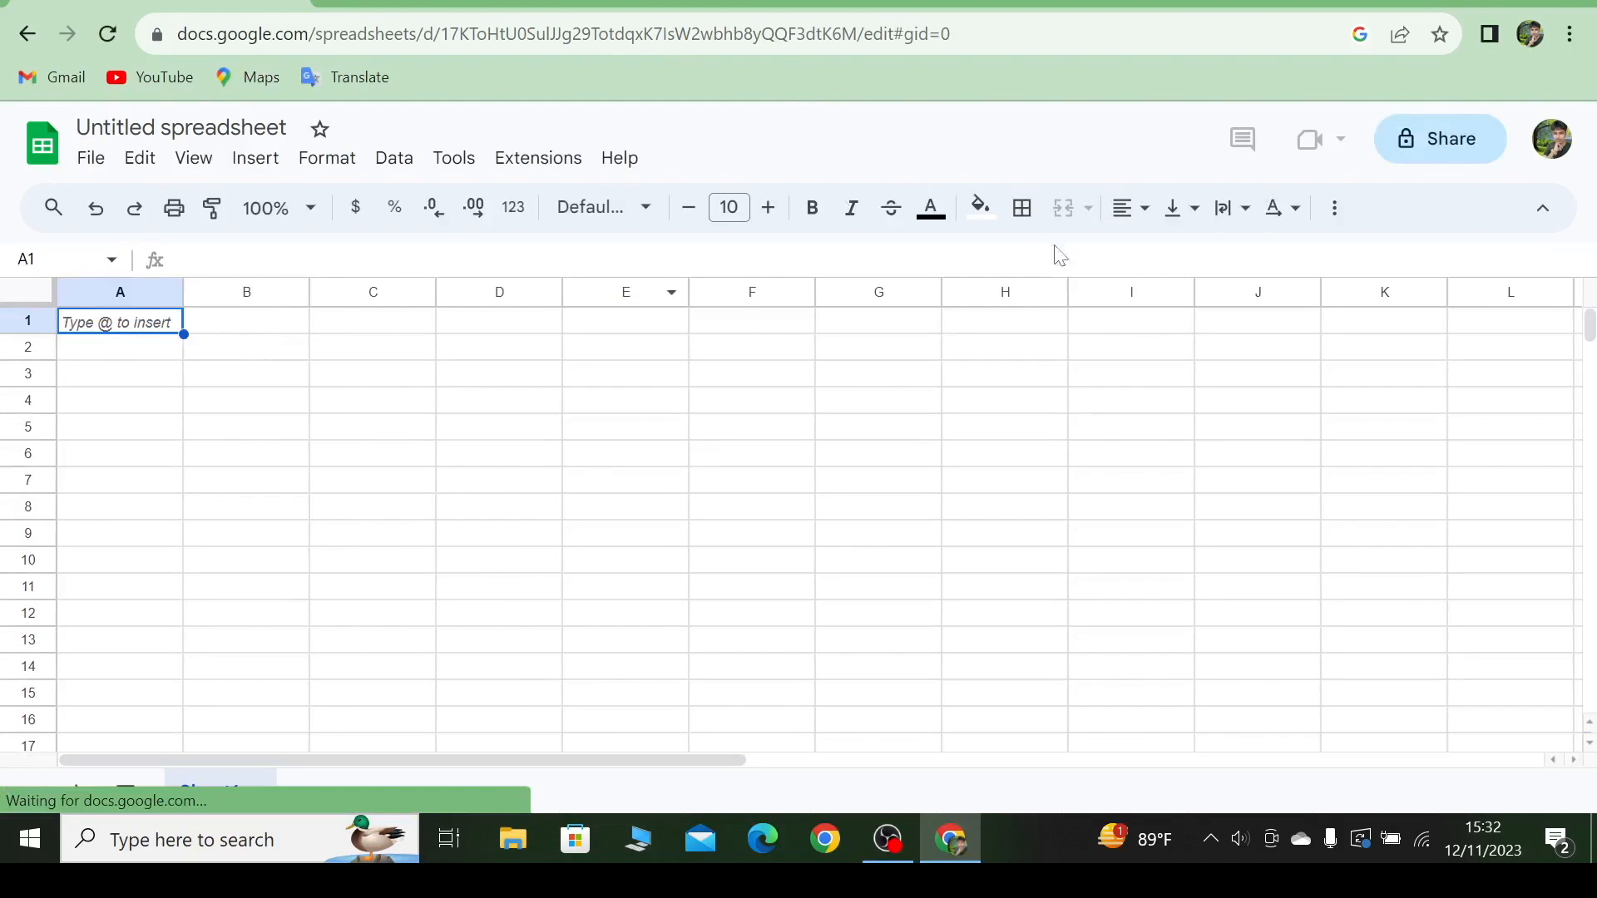
click(716, 448)
click(1123, 402)
click(1057, 585)
drag(383, 610, 408, 575)
click(541, 430)
click(1102, 489)
click(753, 692)
click(1231, 426)
click(1127, 571)
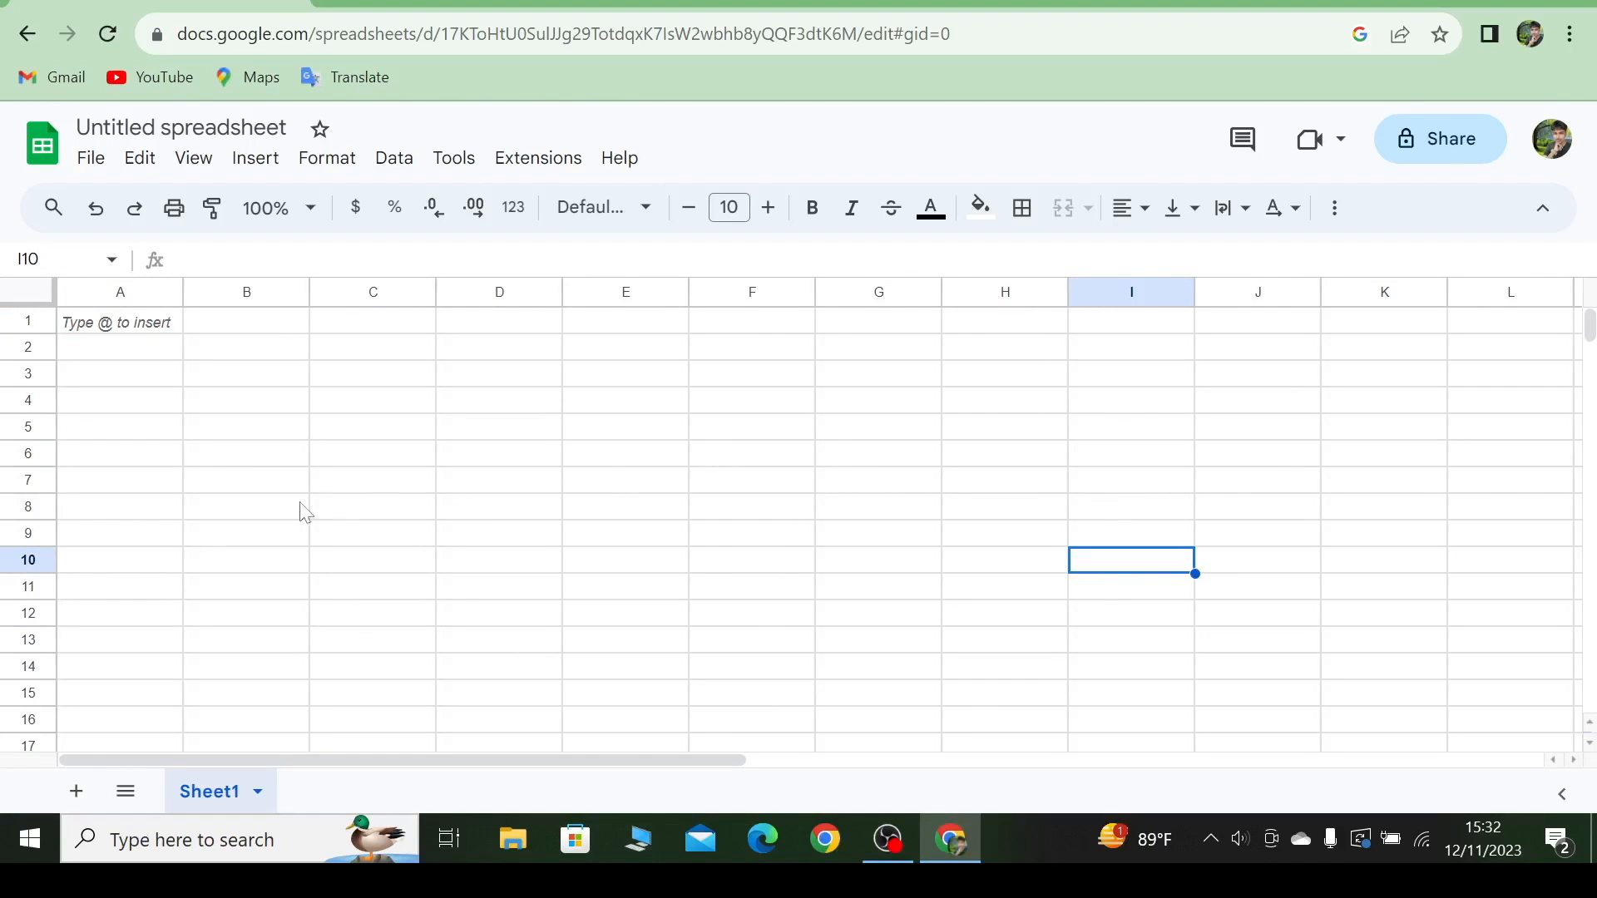
double_click(164, 328)
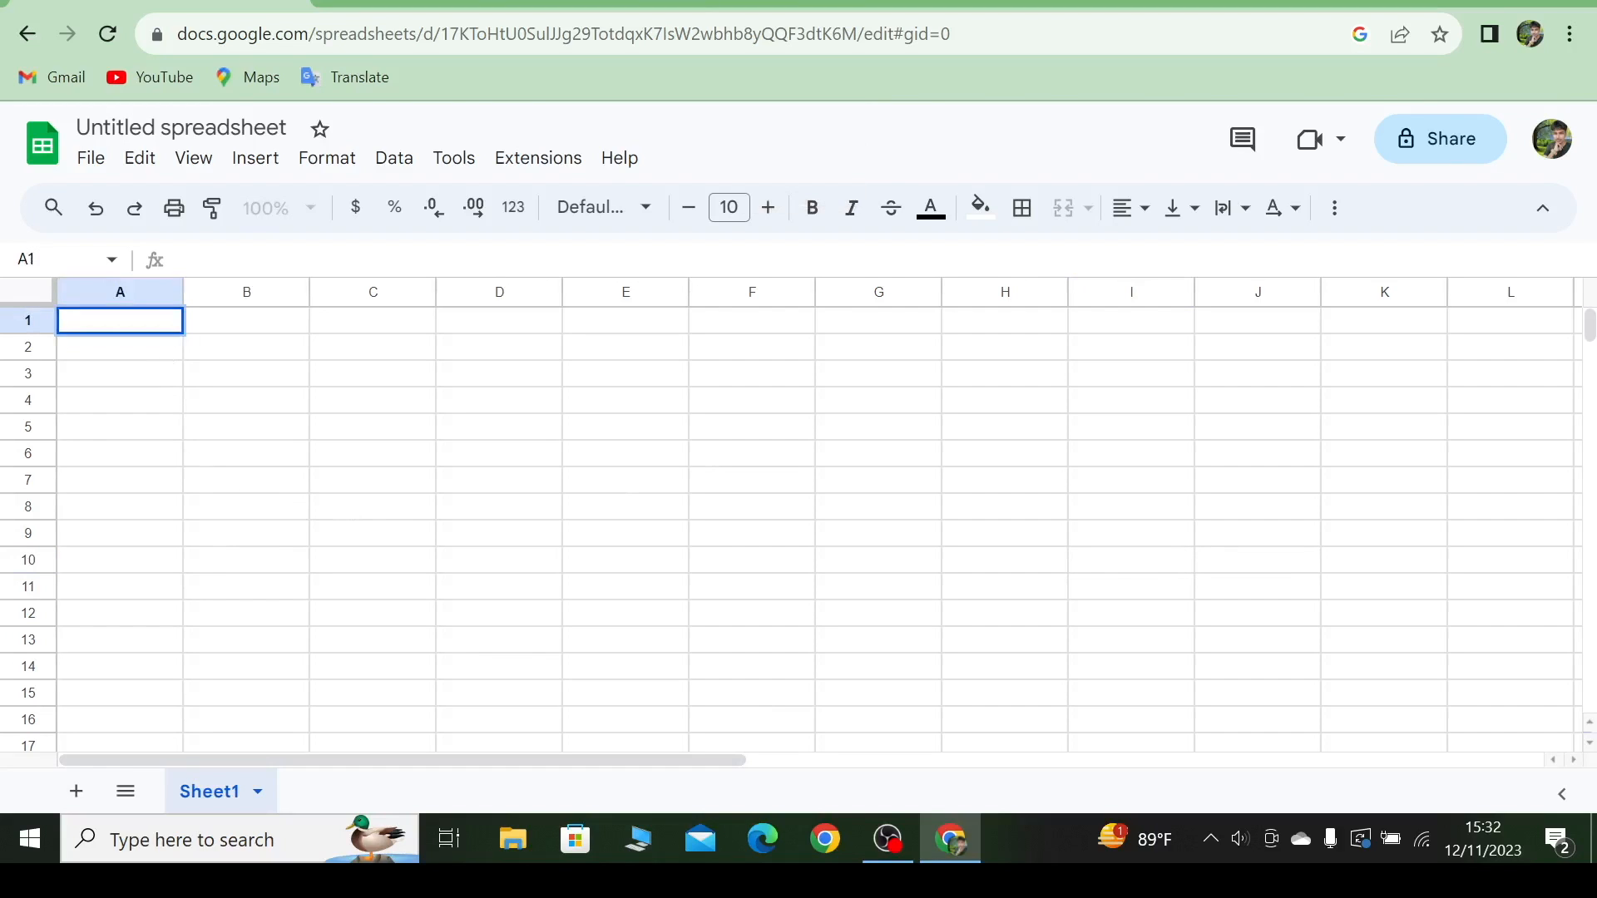
click(182, 129)
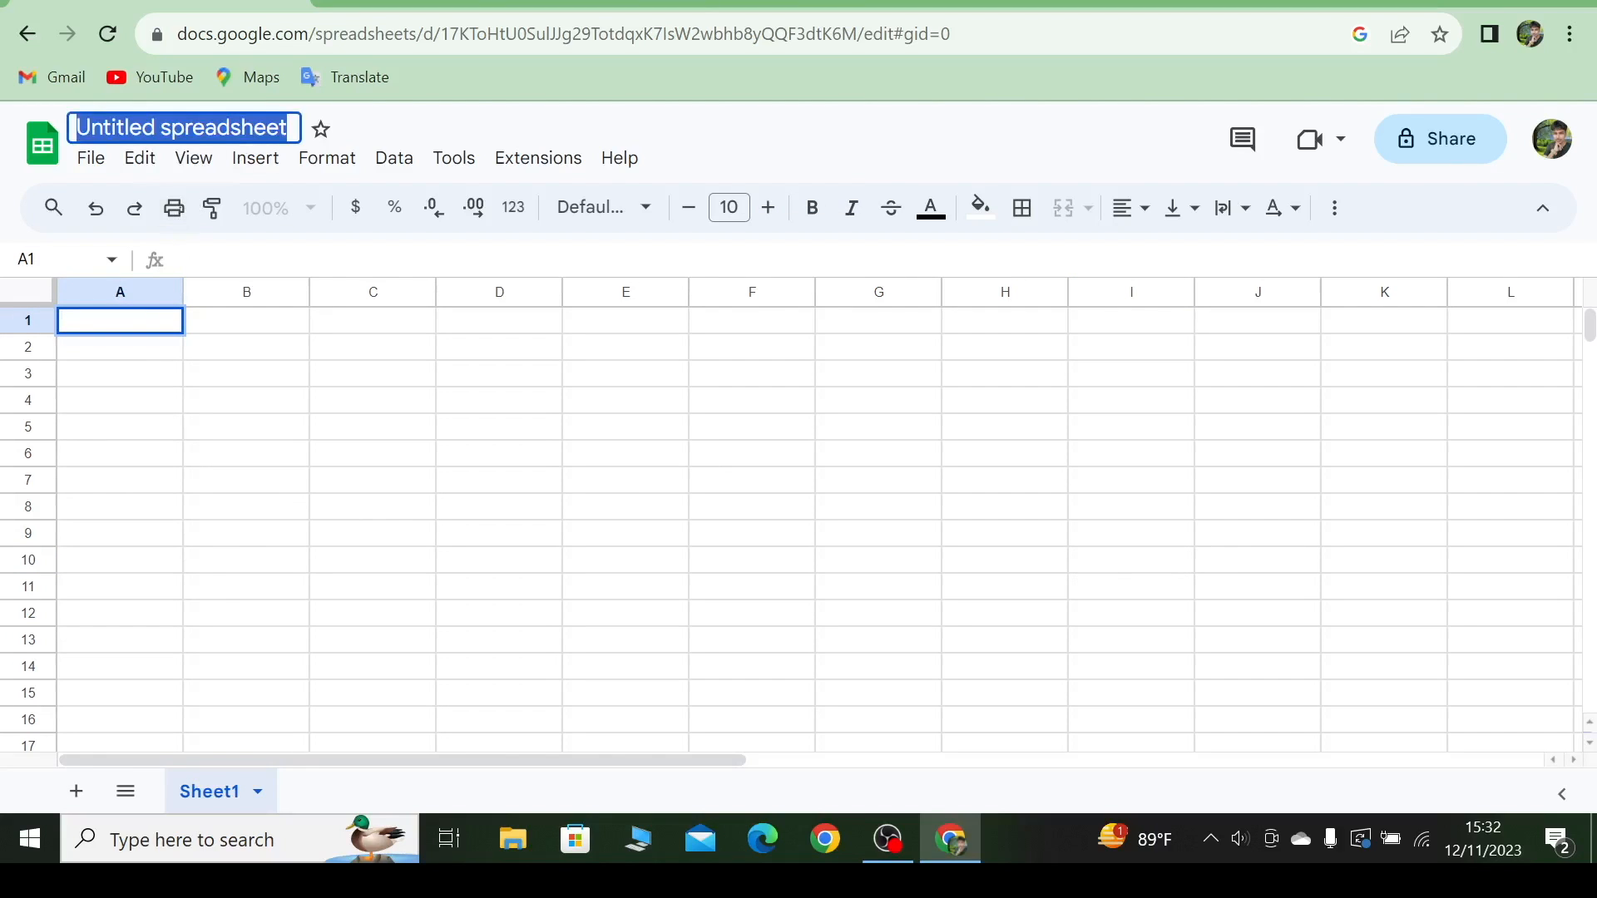
key(BackSpace)
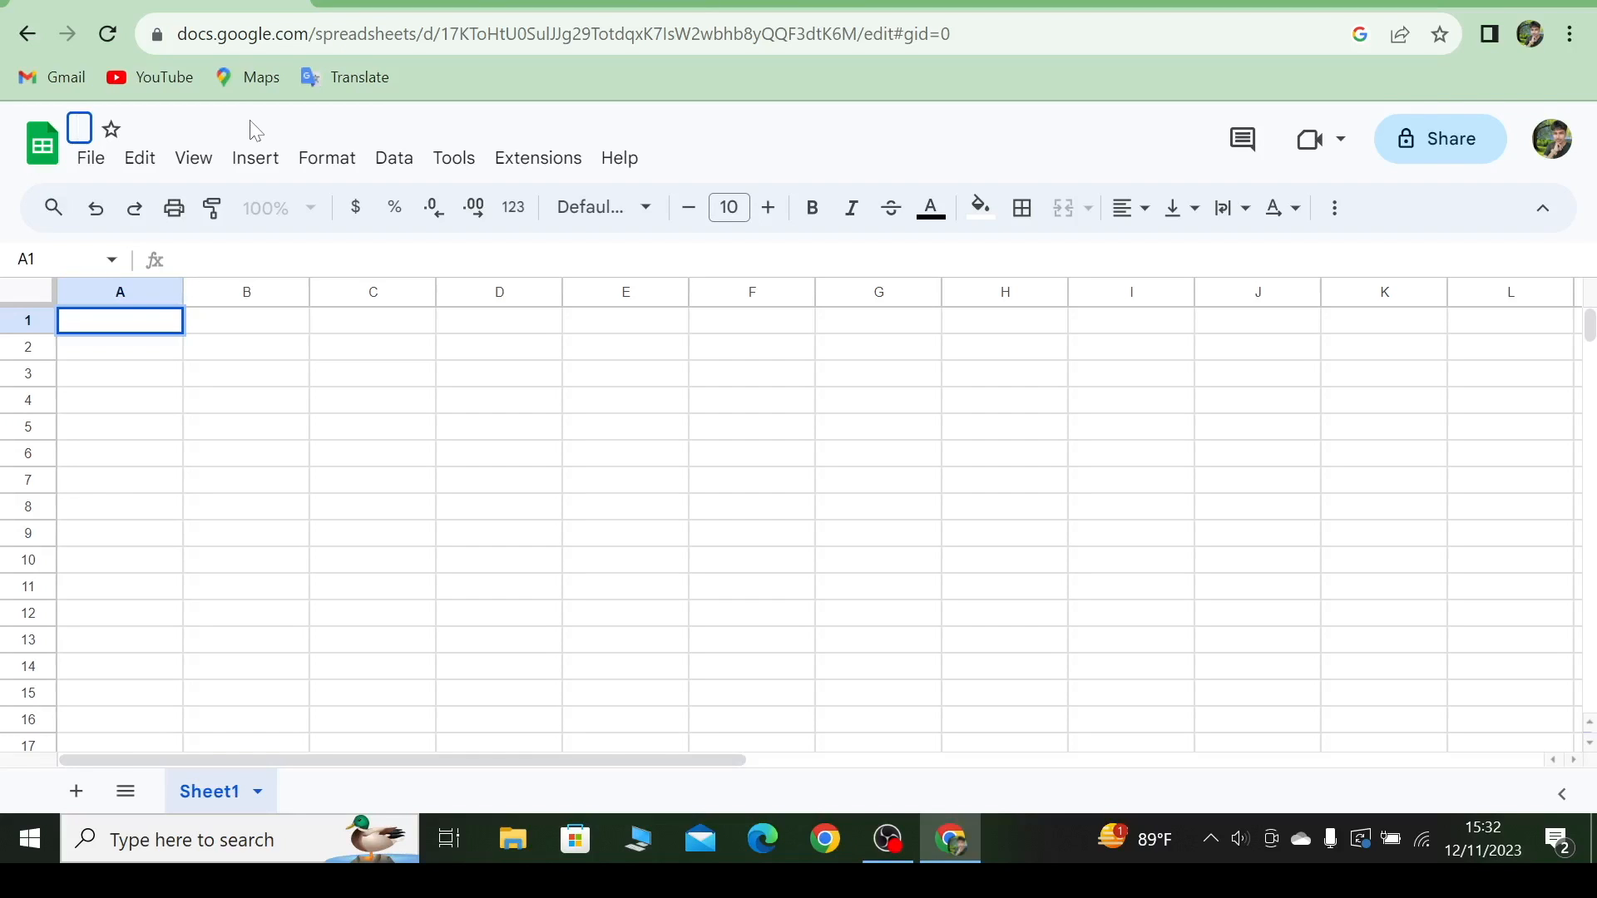
click(250, 123)
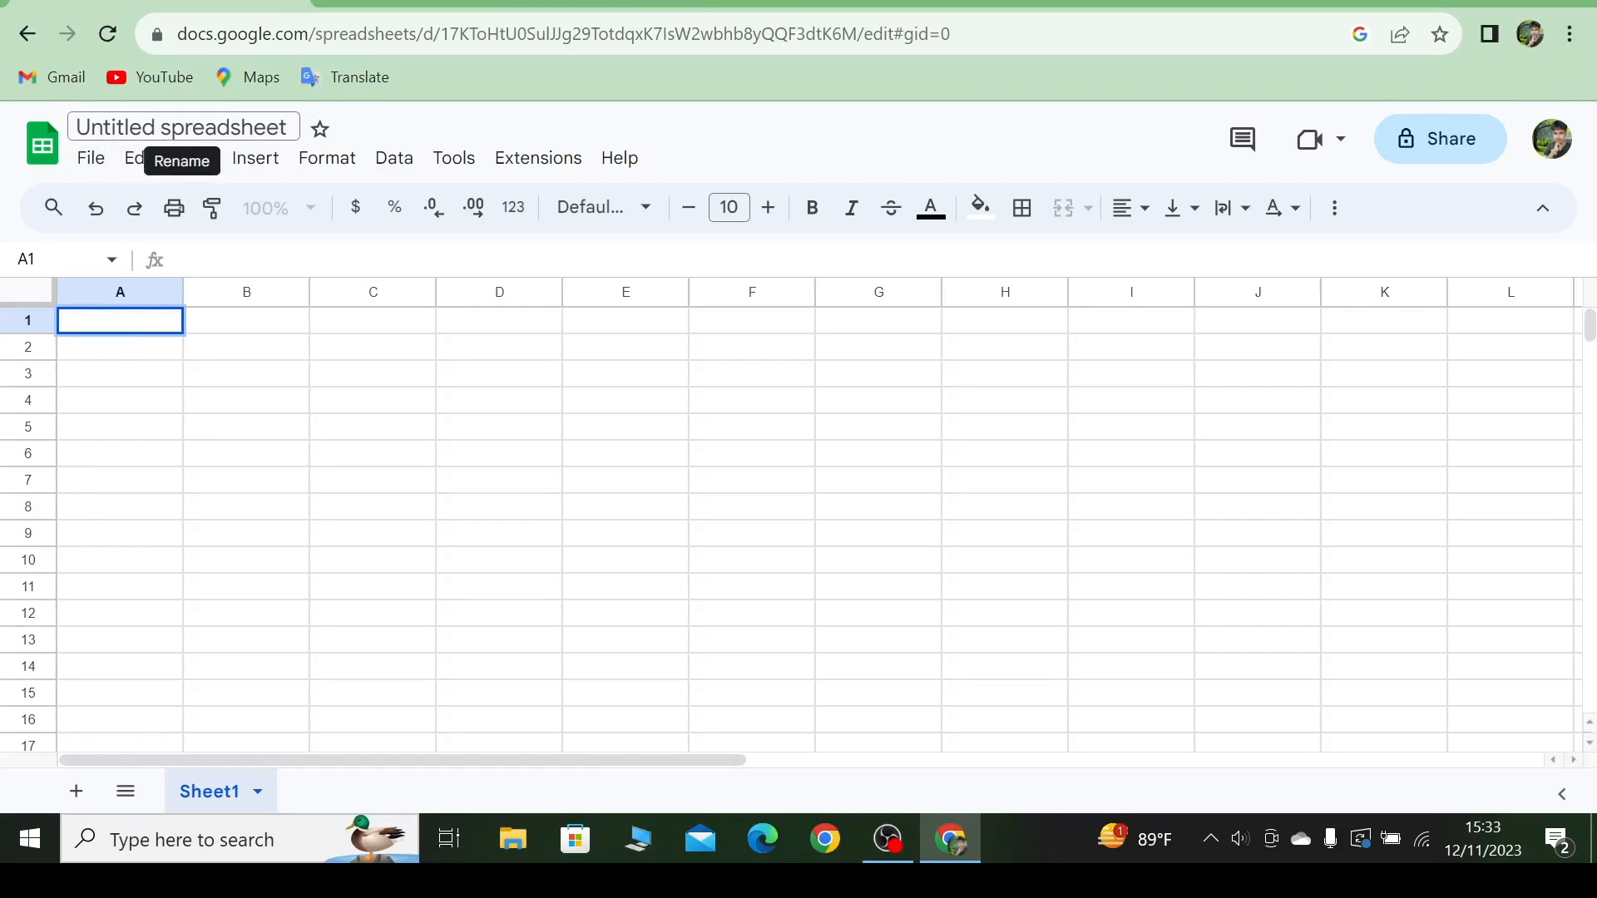
- Rename the untitled spreadsheet as "the fruity explorer sales"
click(216, 130)
key(BackSpace)
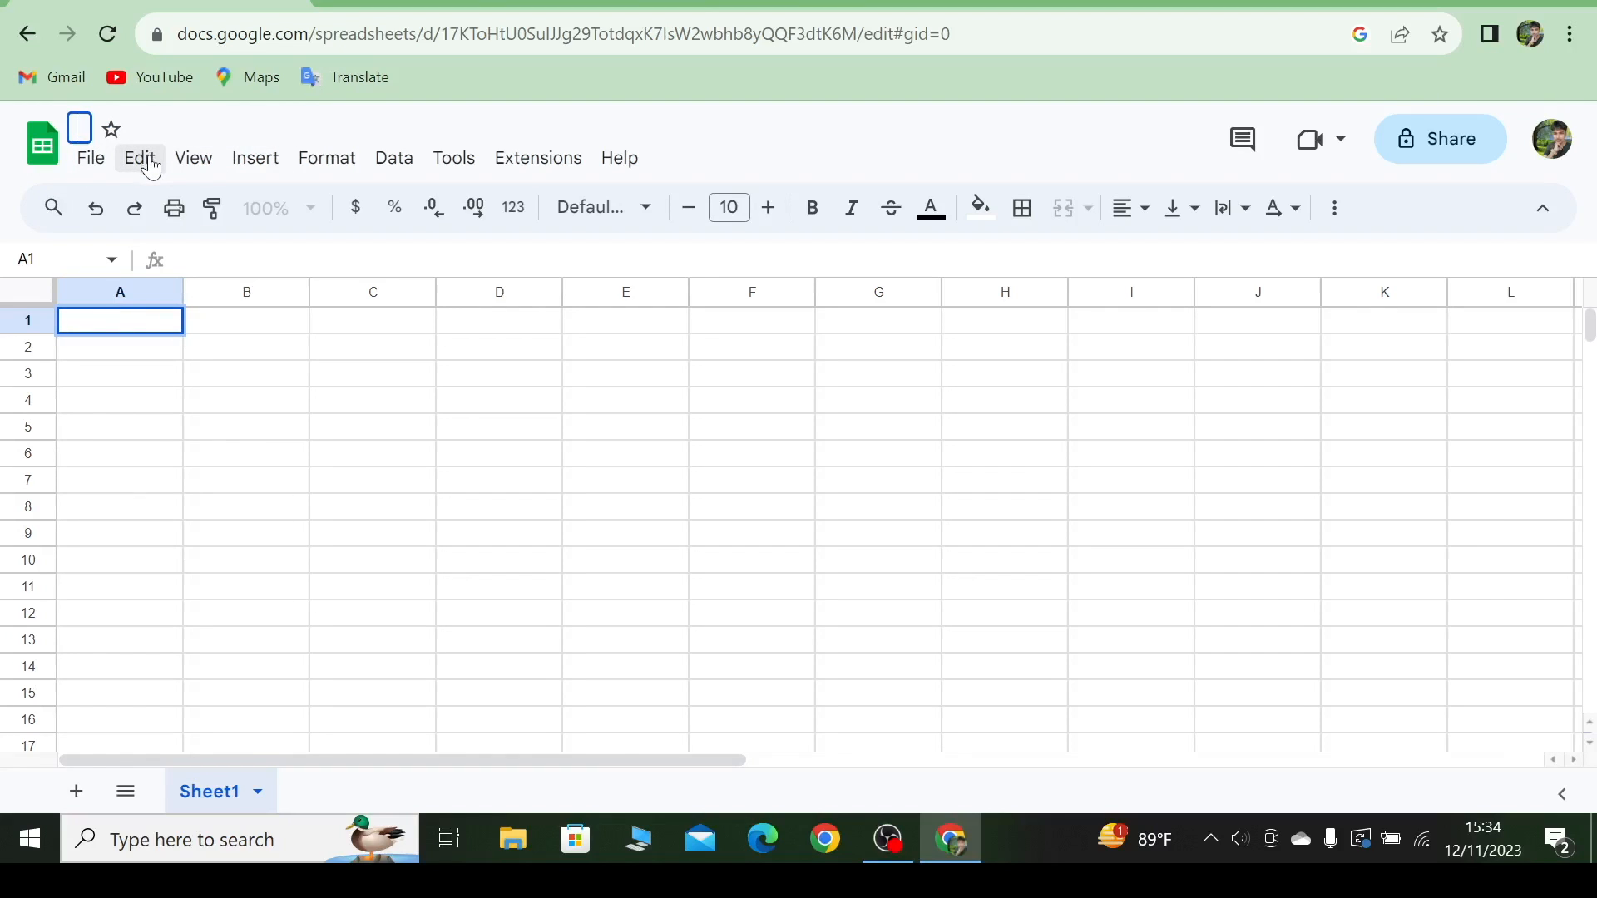
text(the fr)
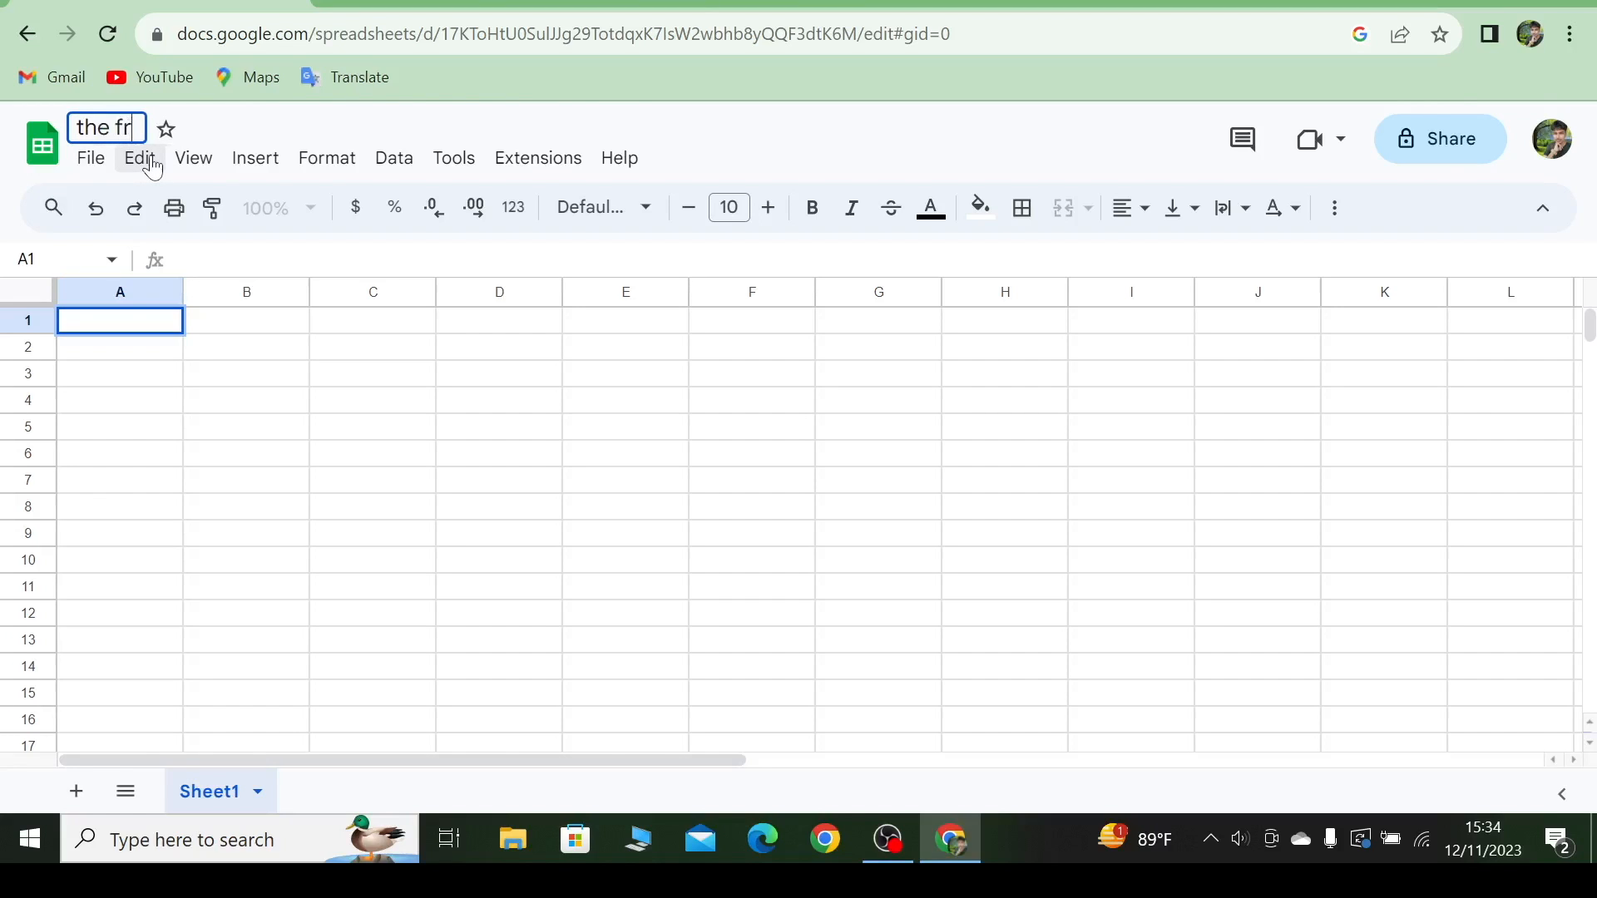
text(uity ex)
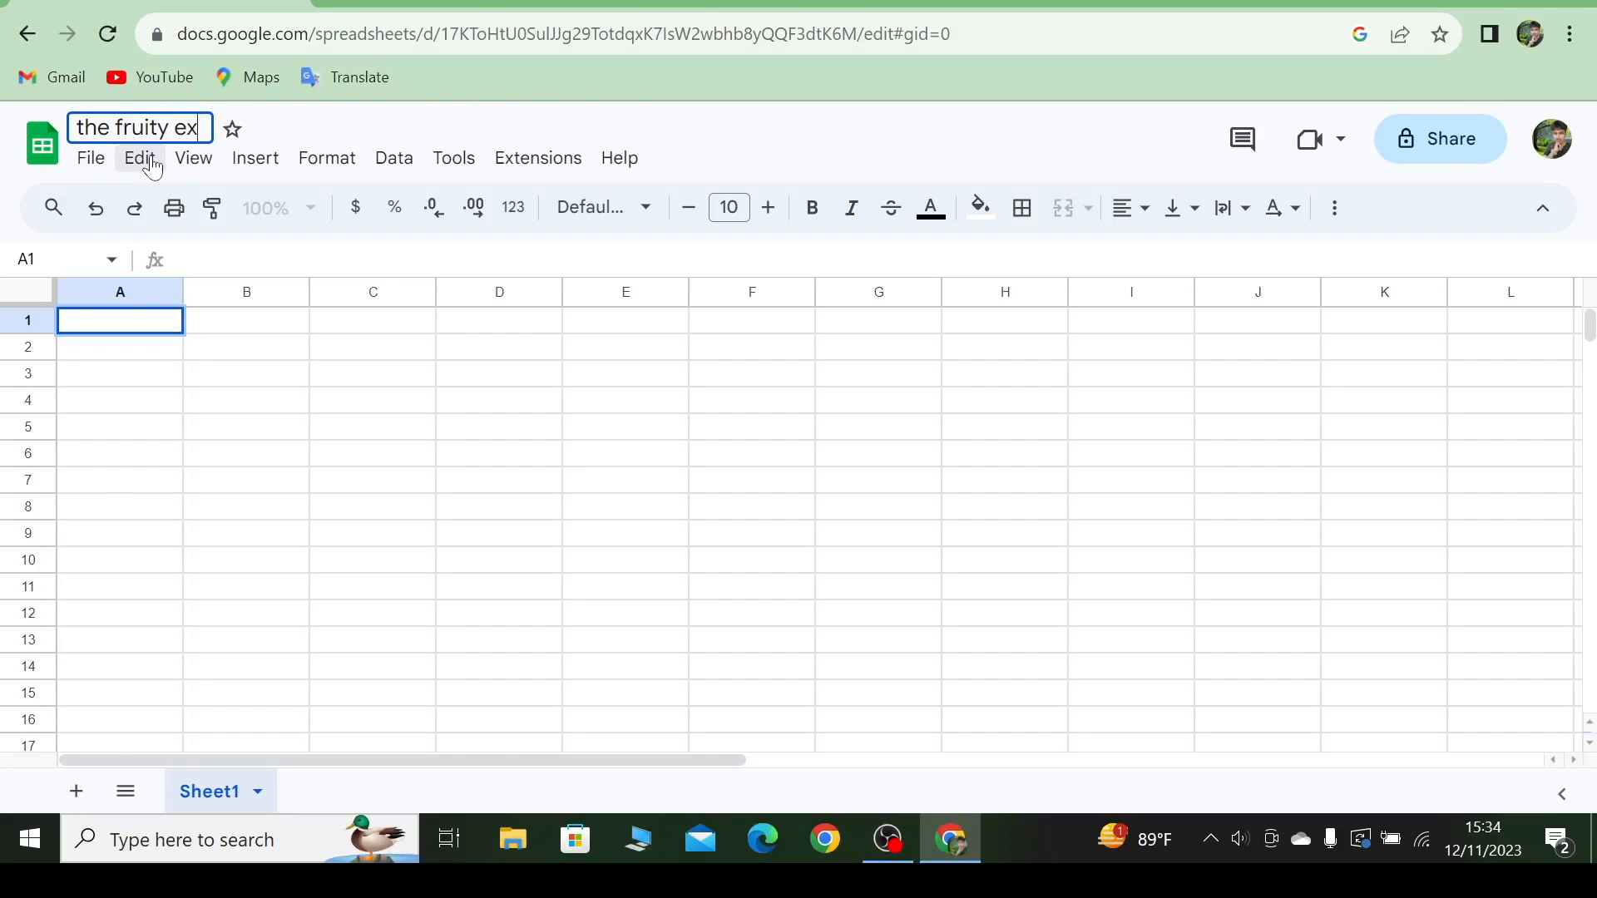
text(plorer saler)
key(BackSpace)
text(s)
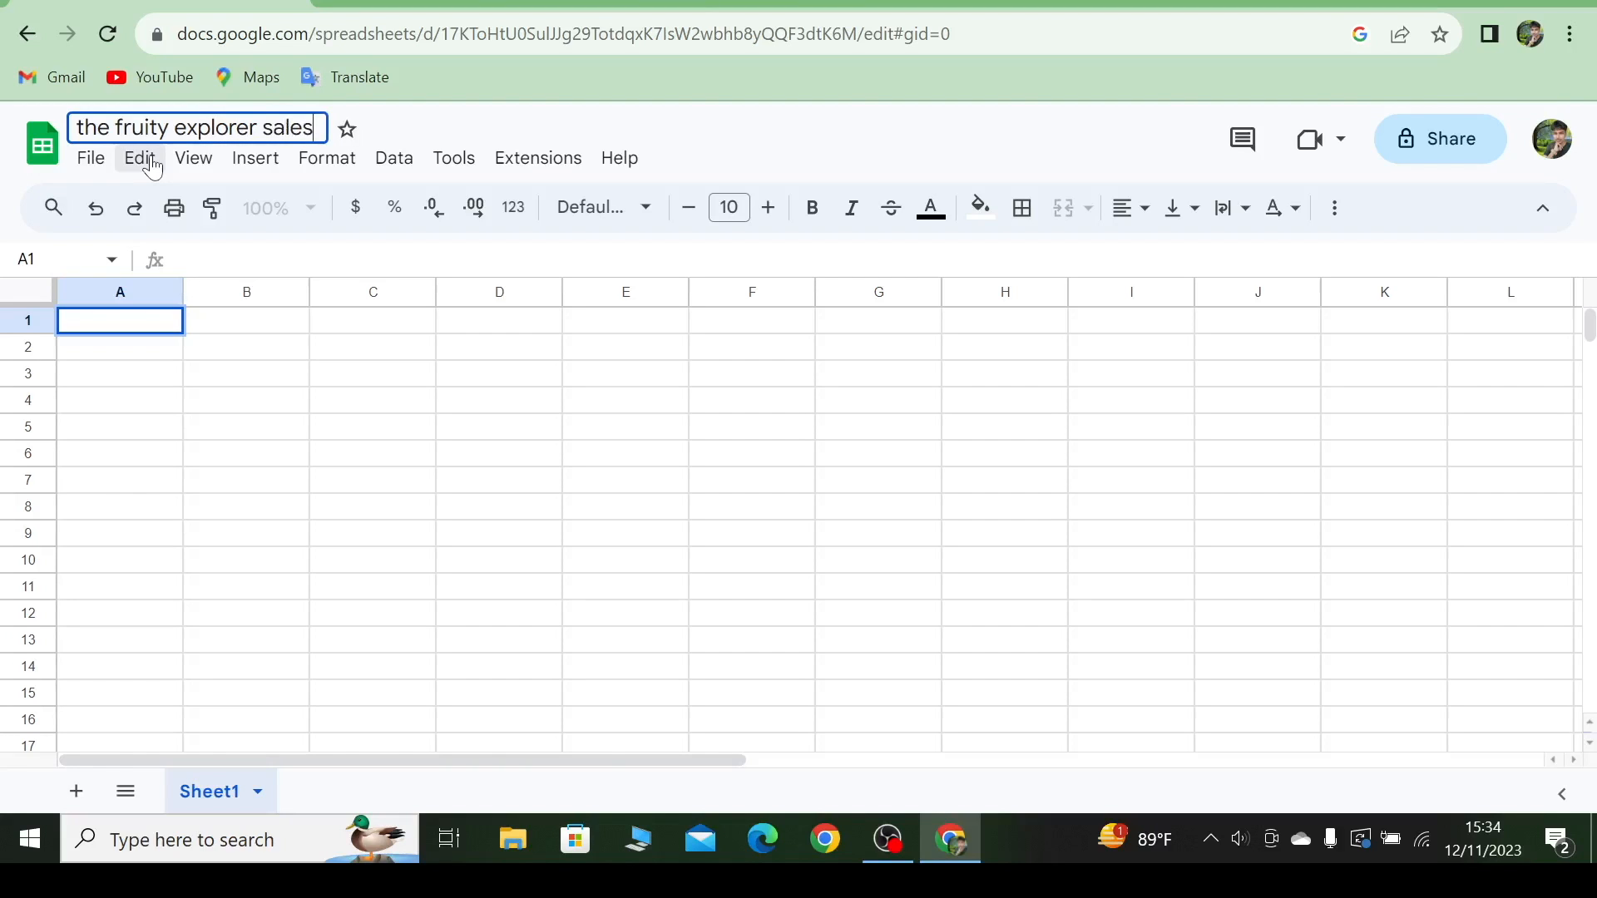
key(Return)
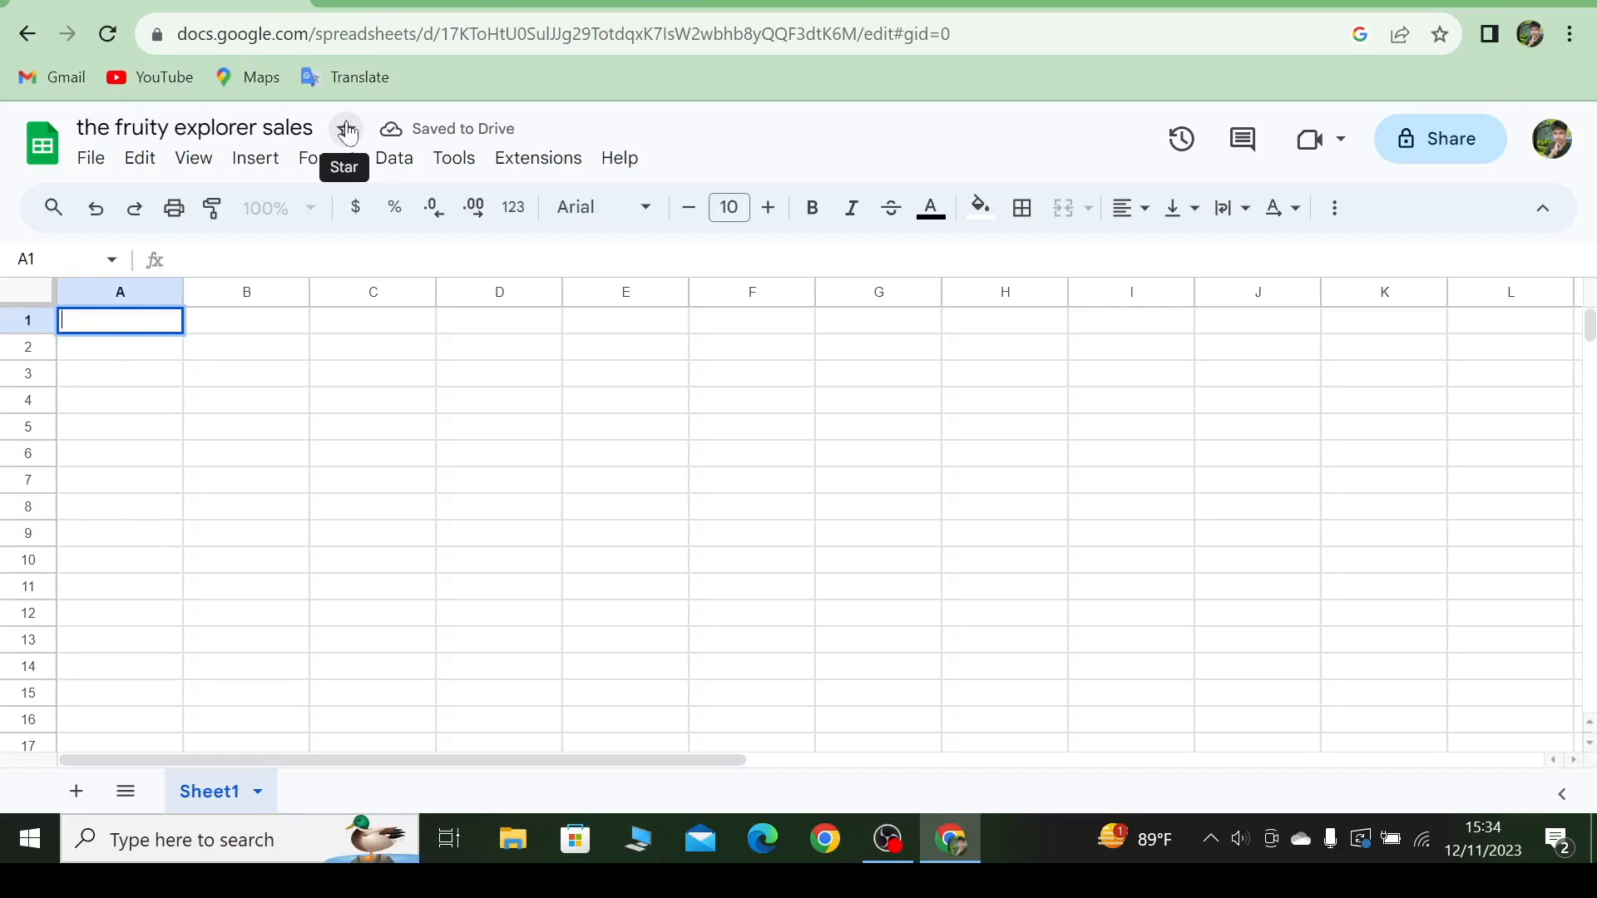
click(424, 130)
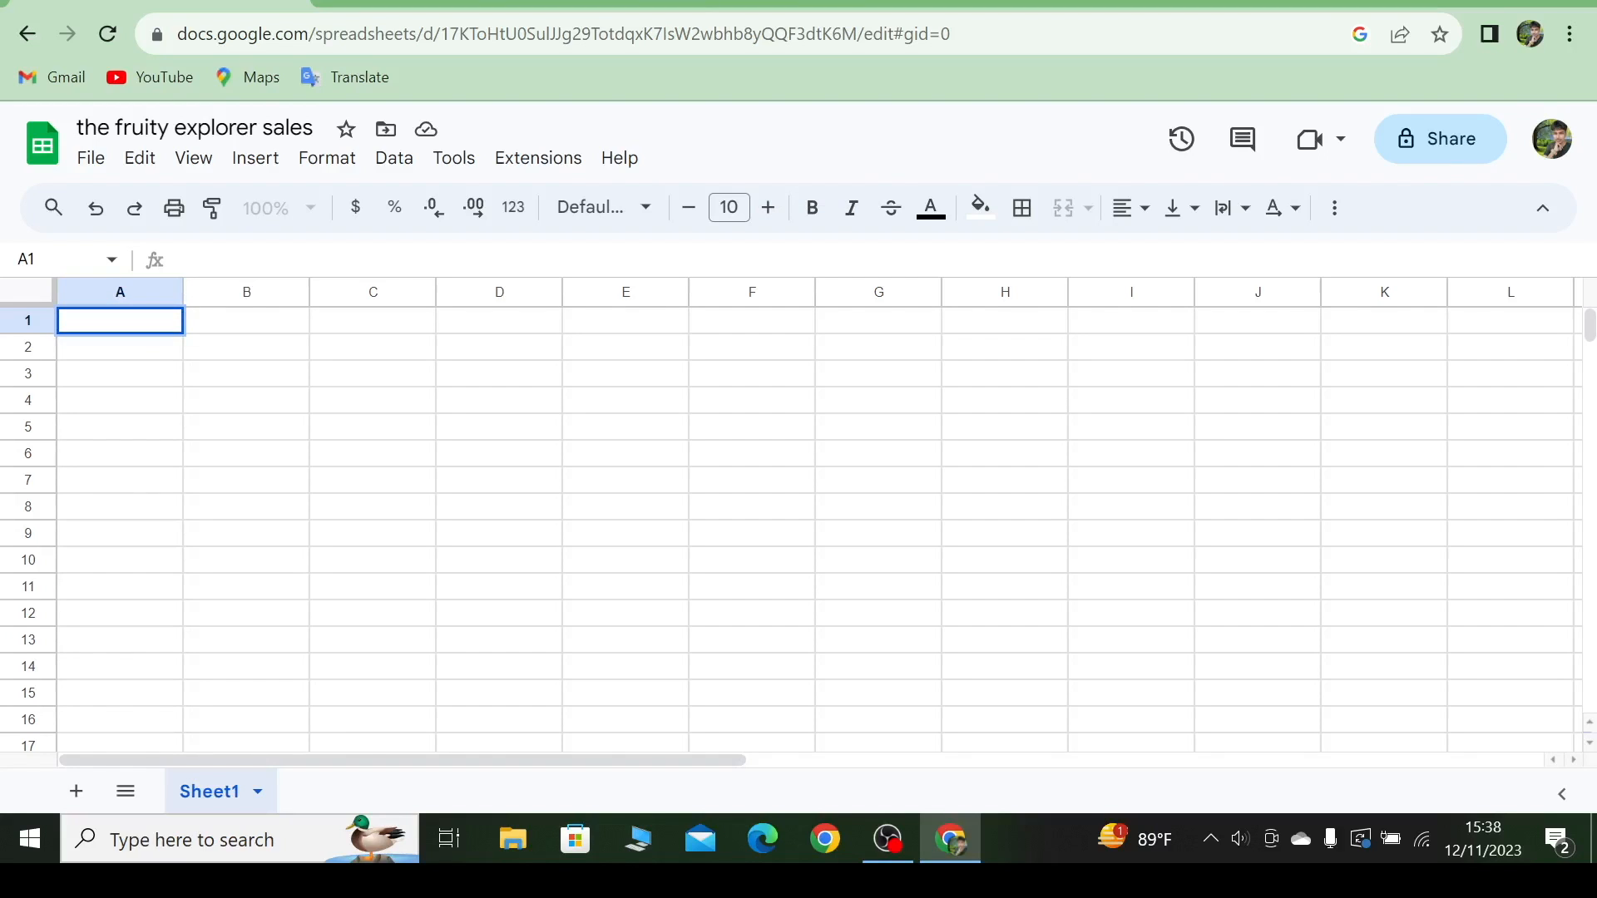
double_click(138, 323)
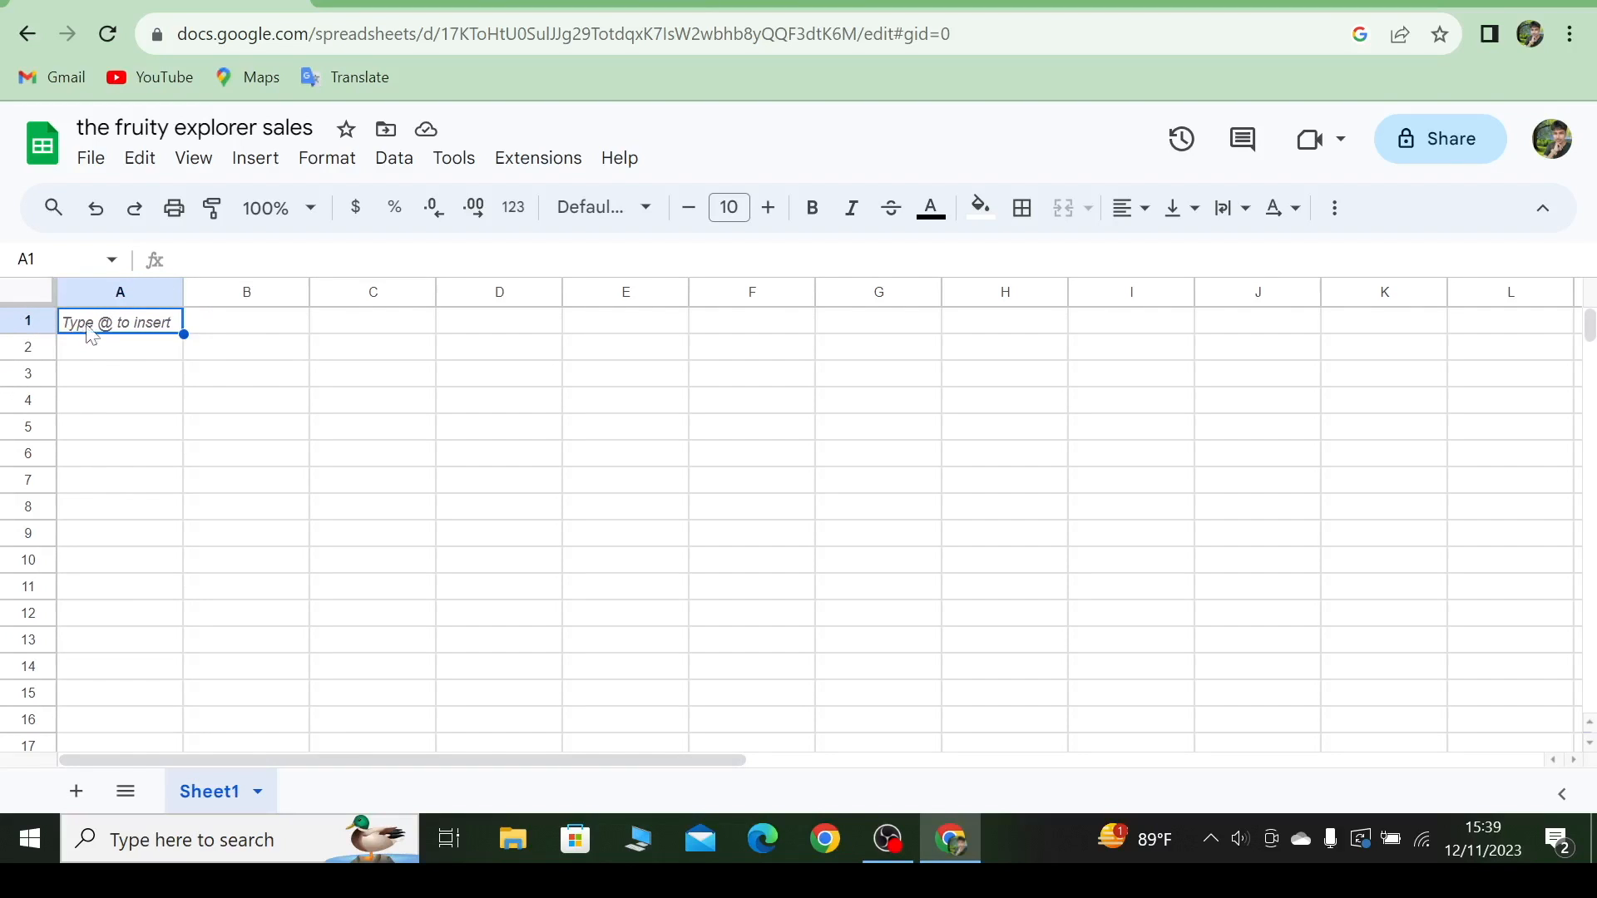
click(103, 356)
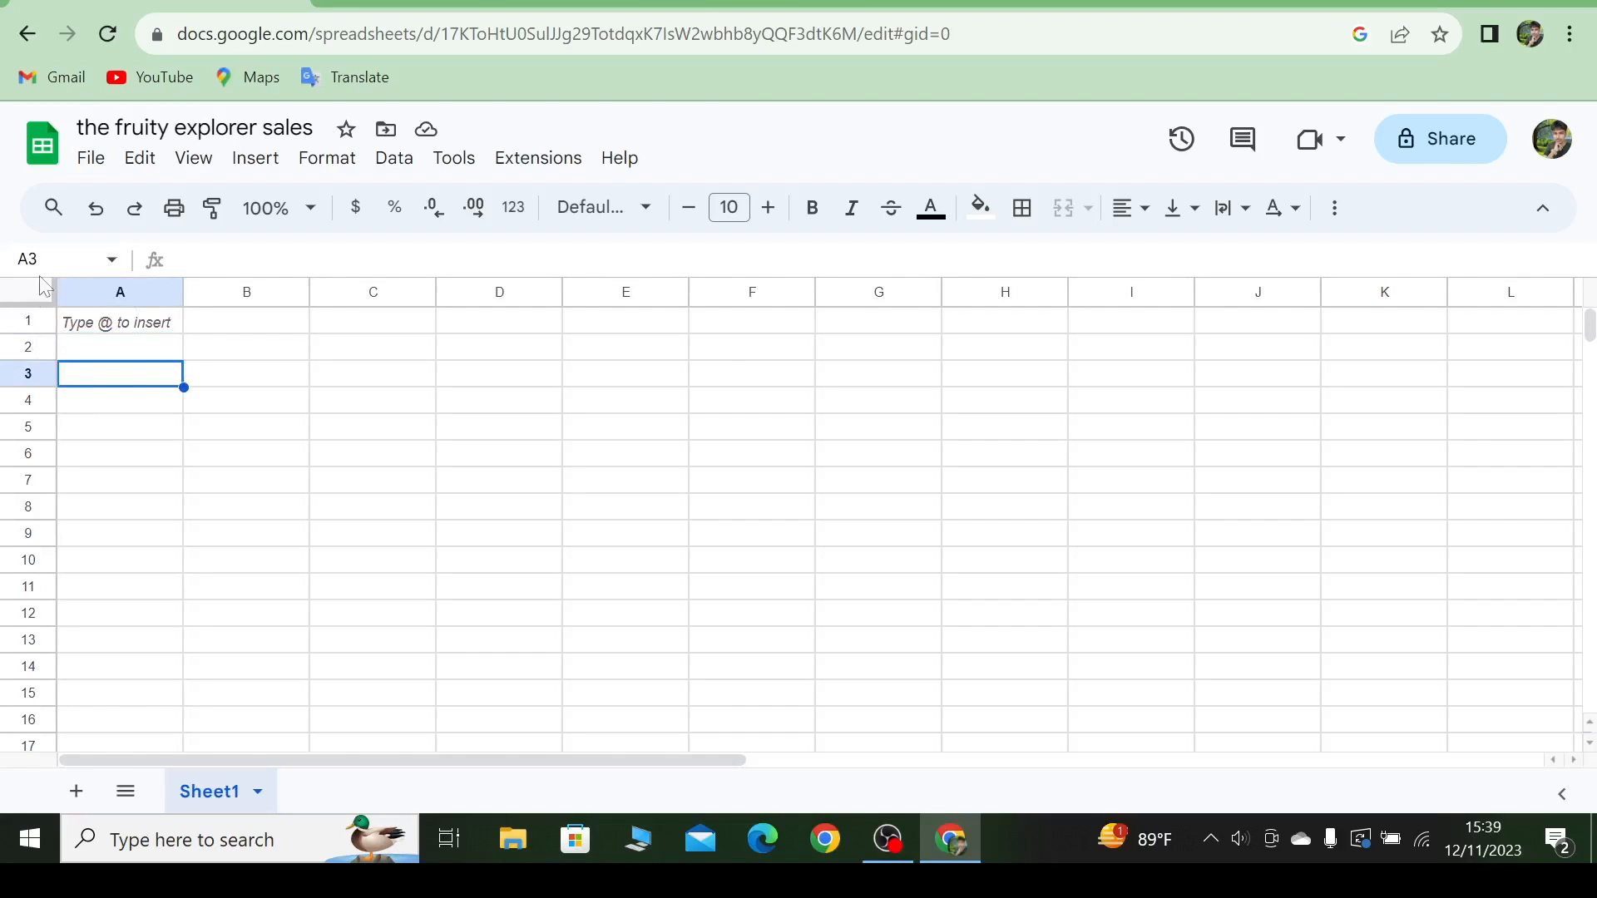
click(90, 327)
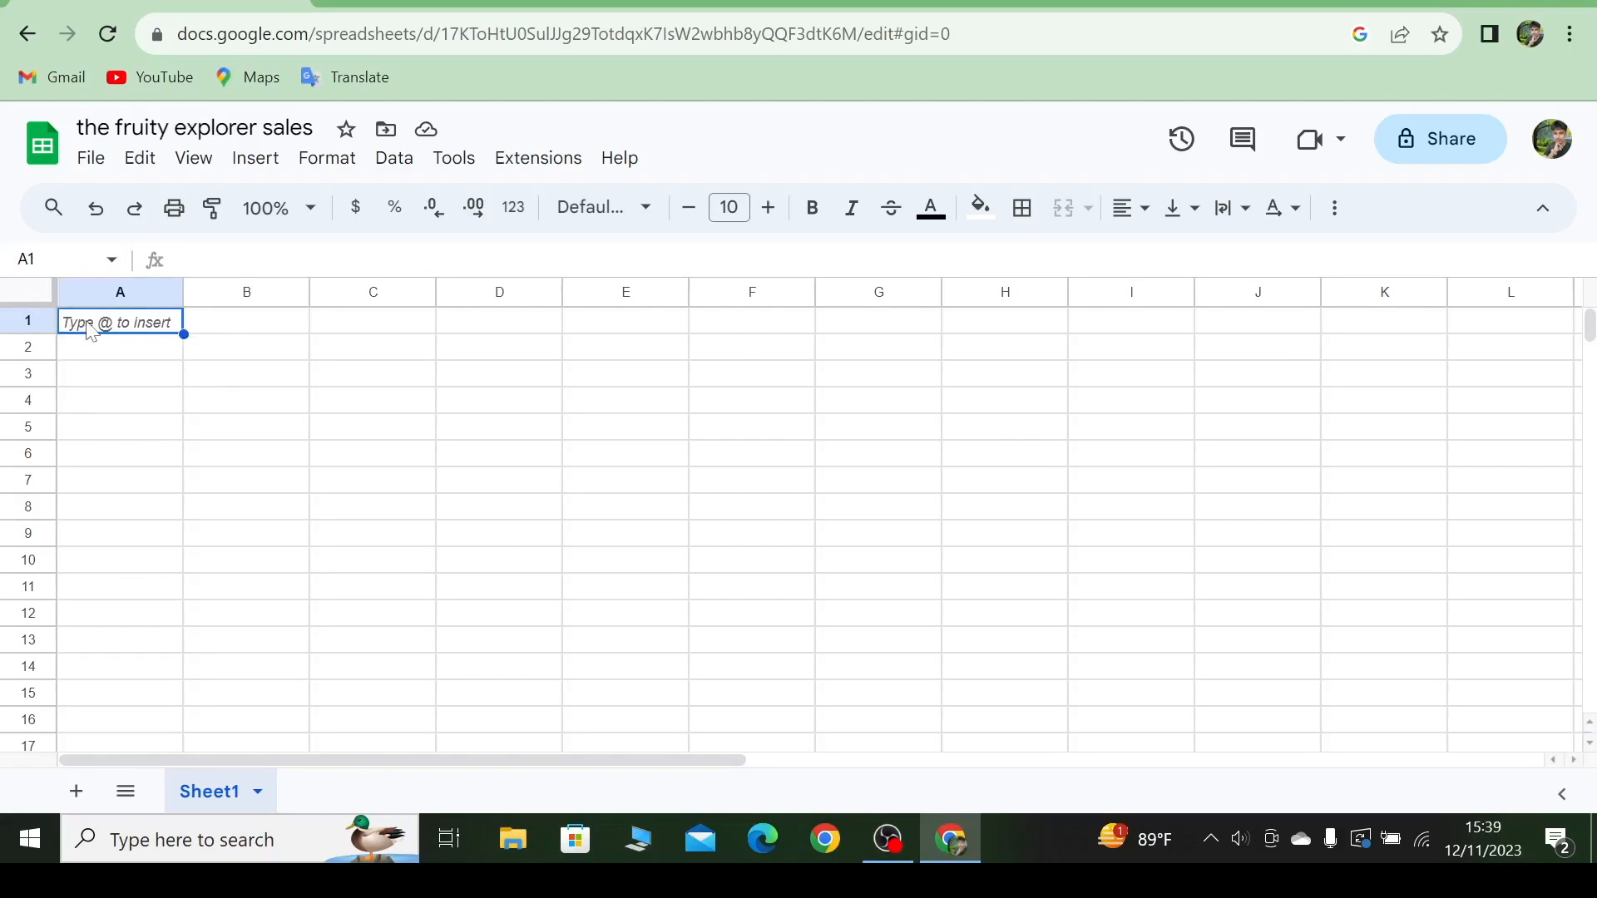
double_click(90, 327)
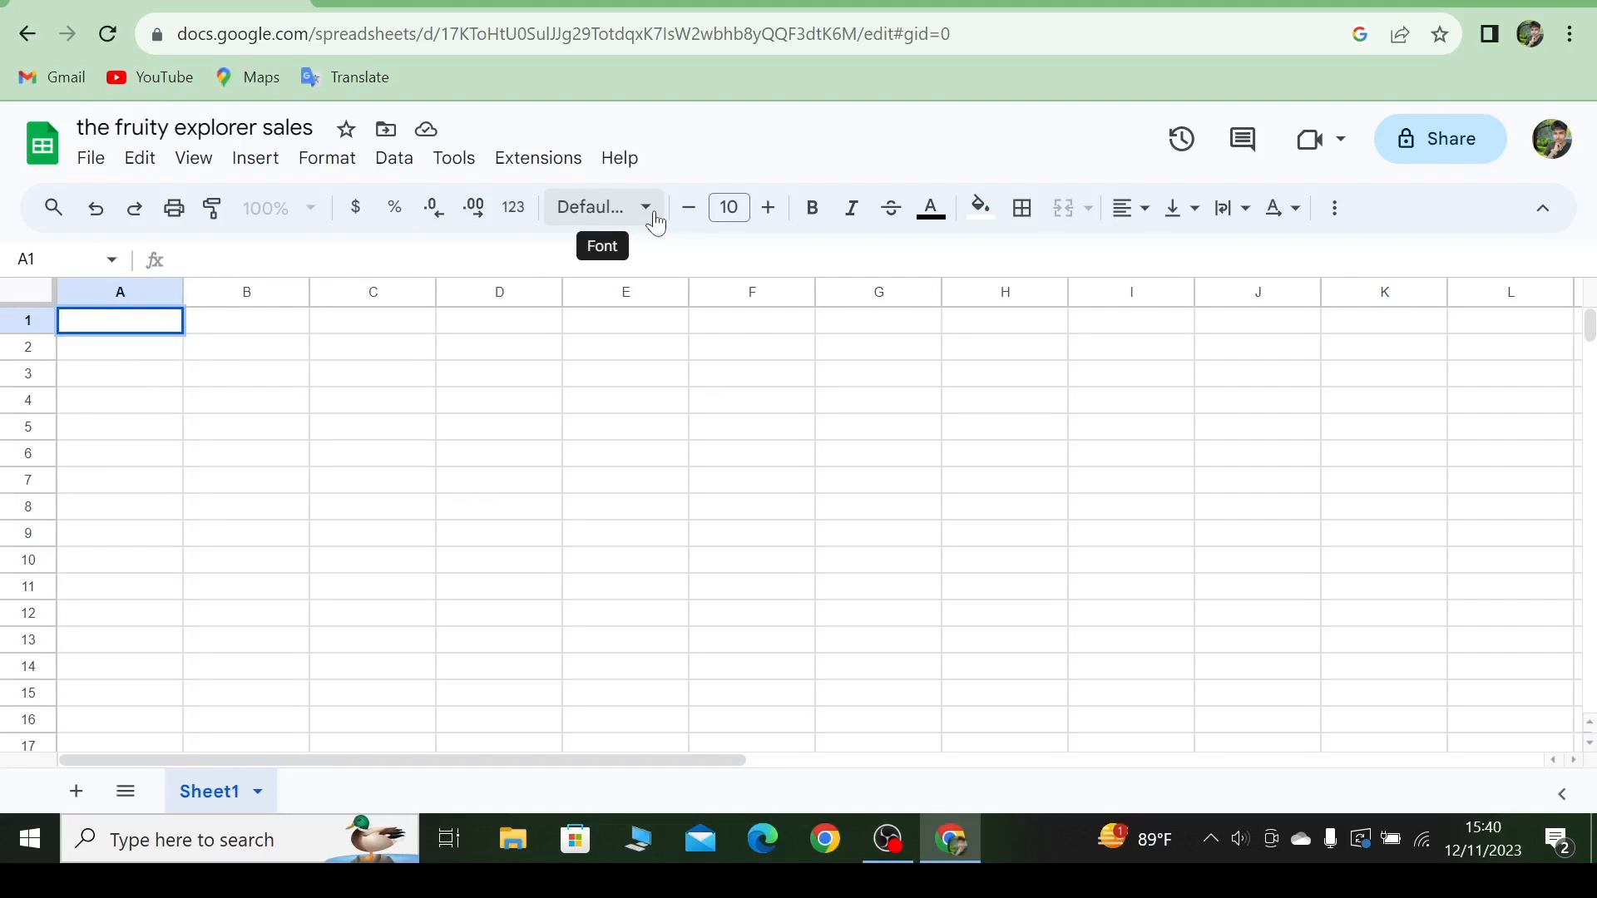
- Leave cell editing and set the sheet's zoom level to 150%
click(553, 433)
click(296, 208)
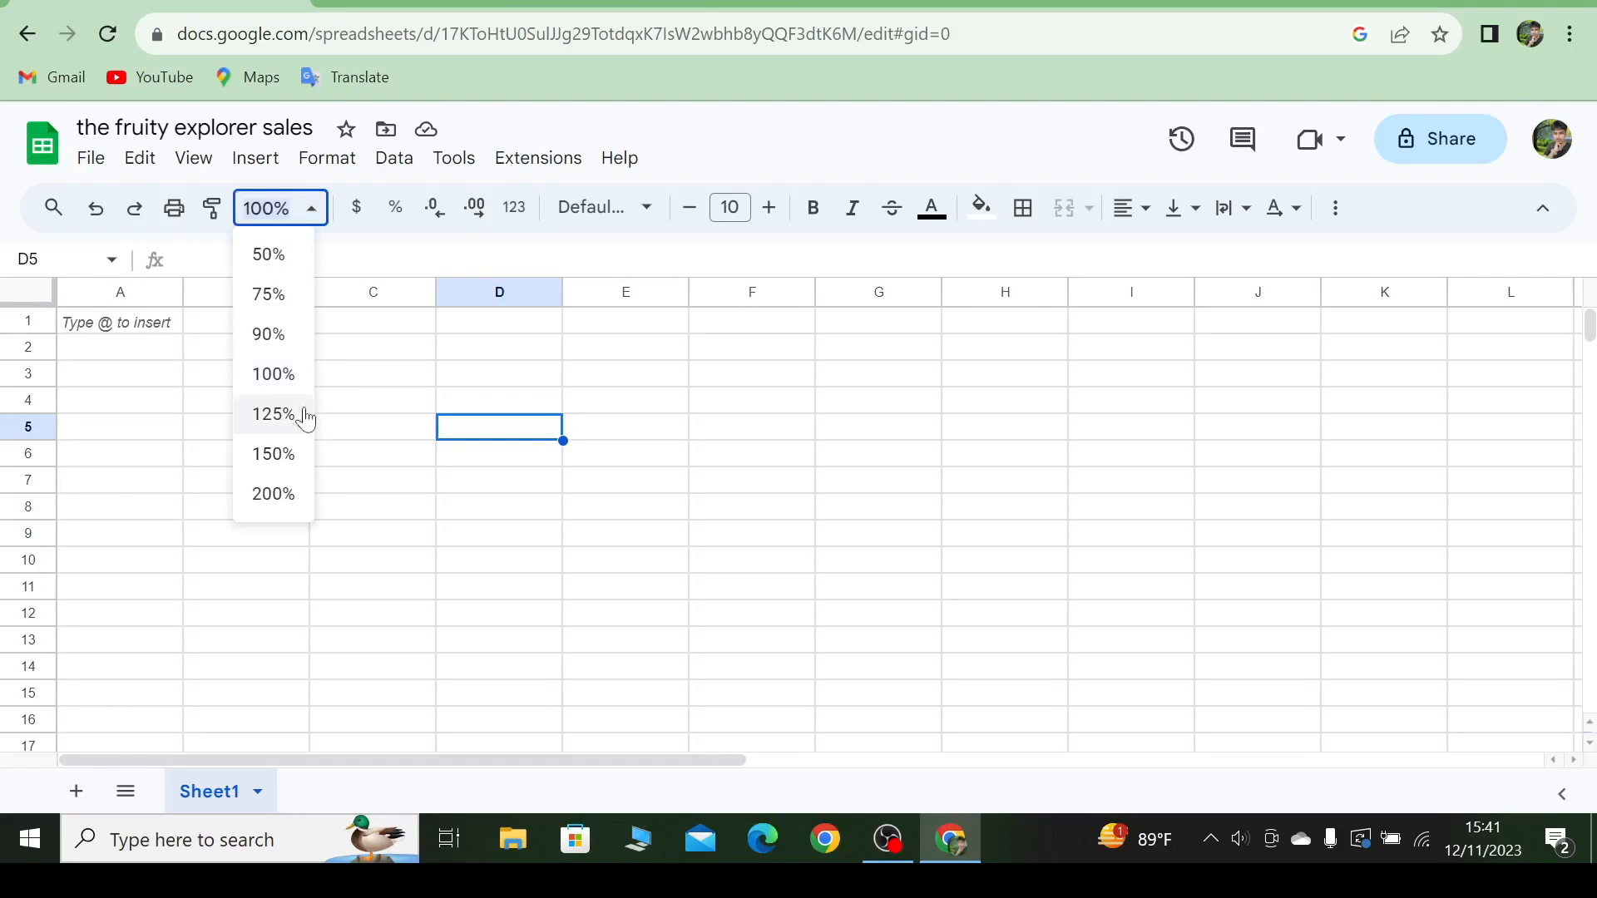
click(261, 453)
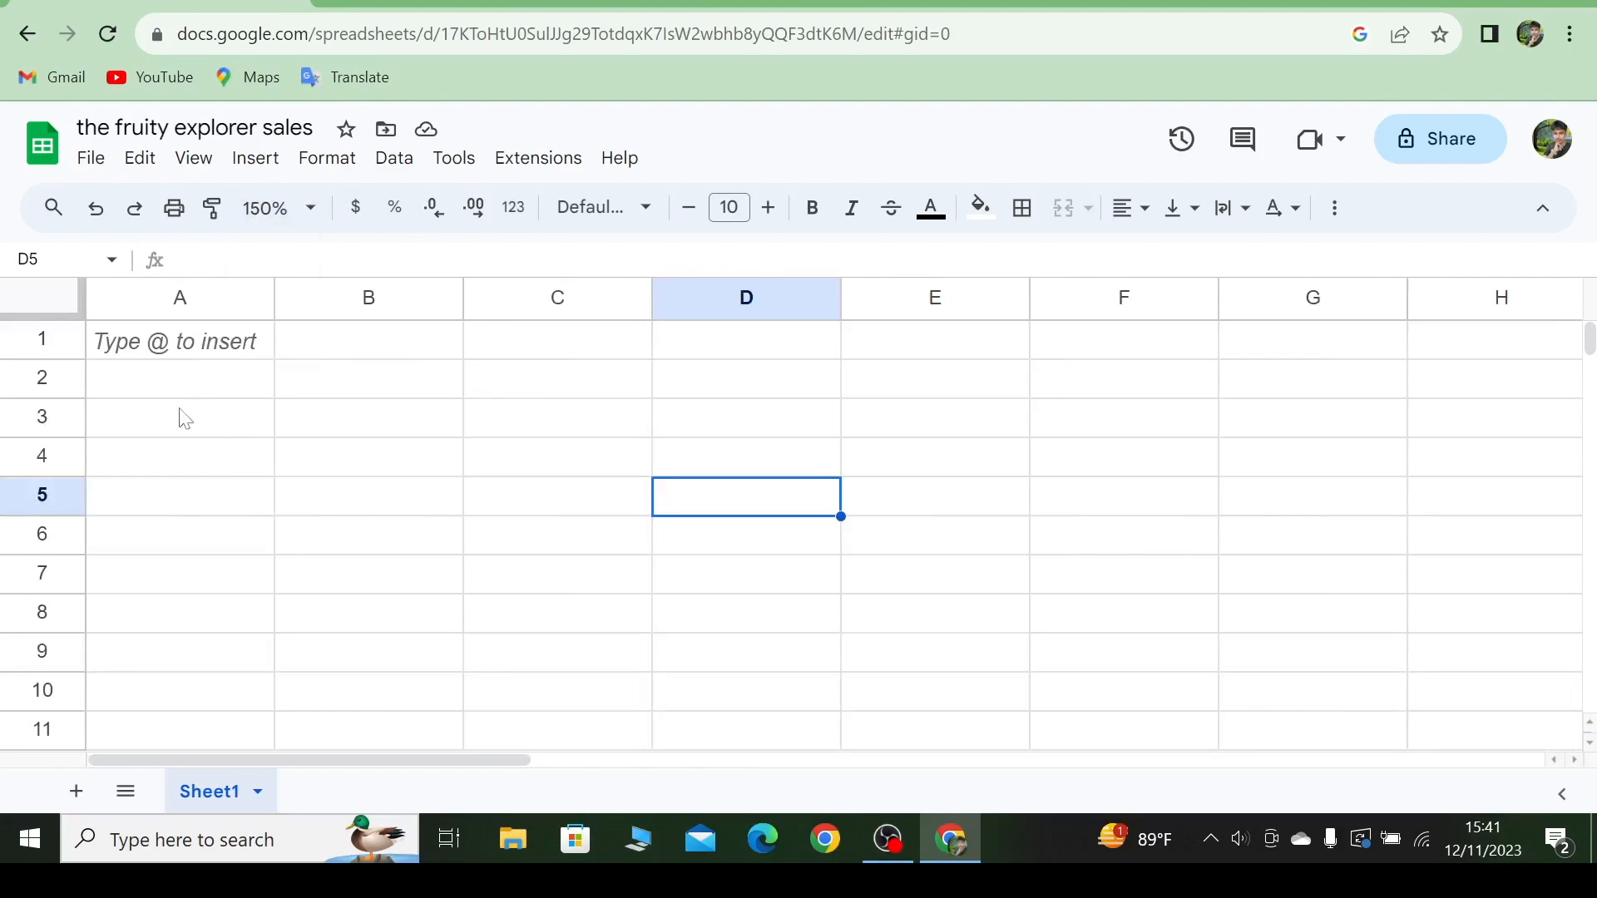
- Enter the column headers "sales" in cell A1 and "date" in cell B1
double_click(196, 350)
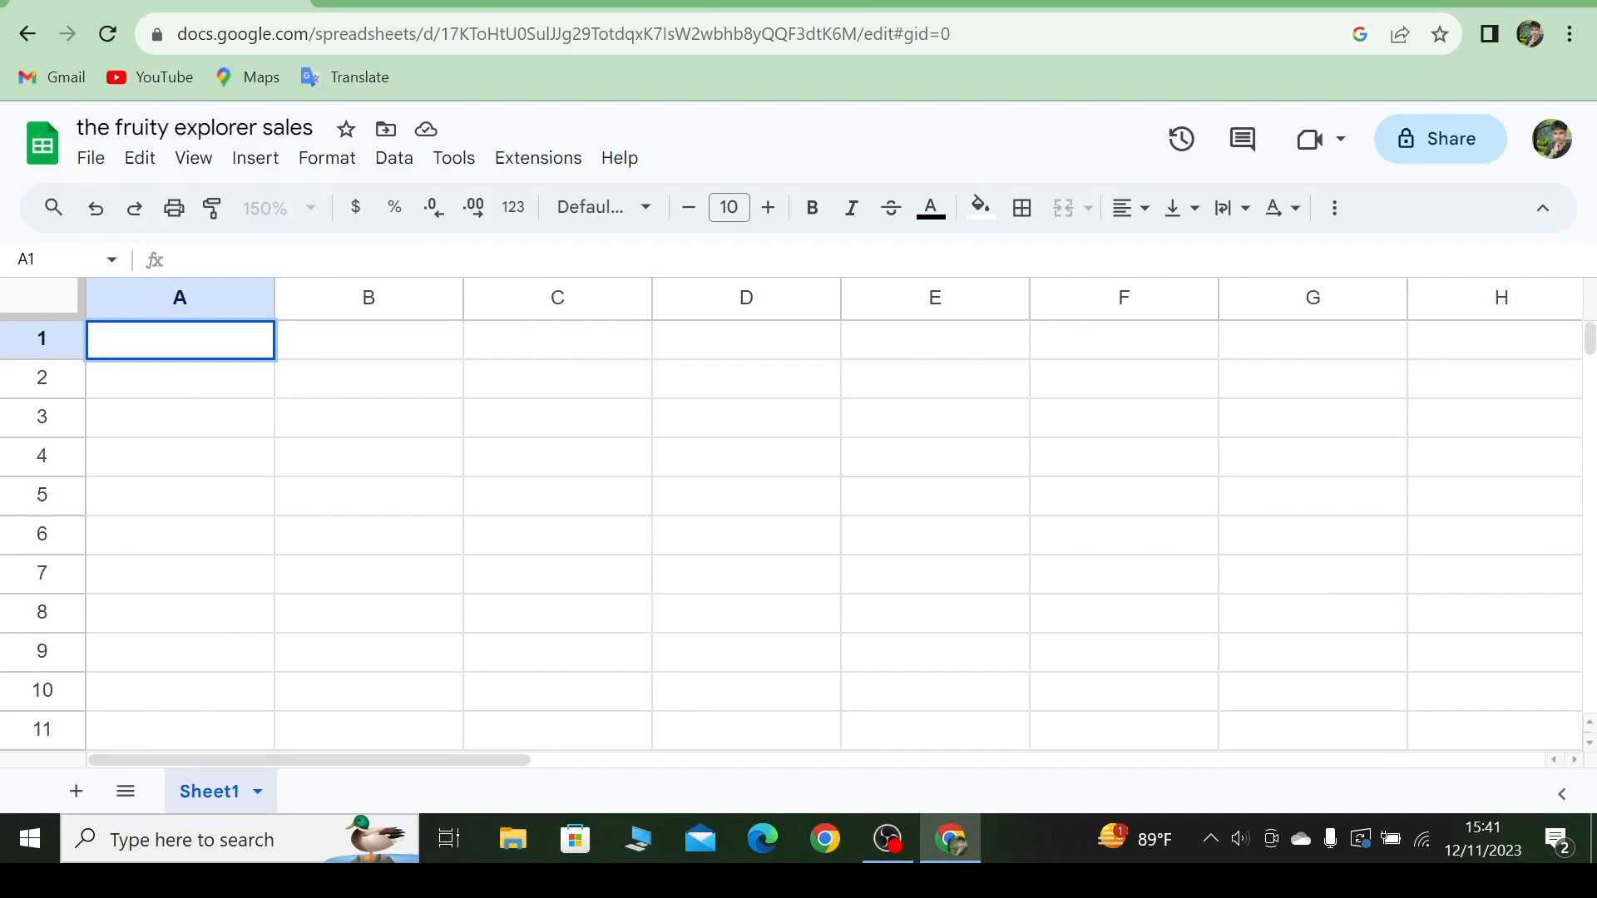
key(Escape)
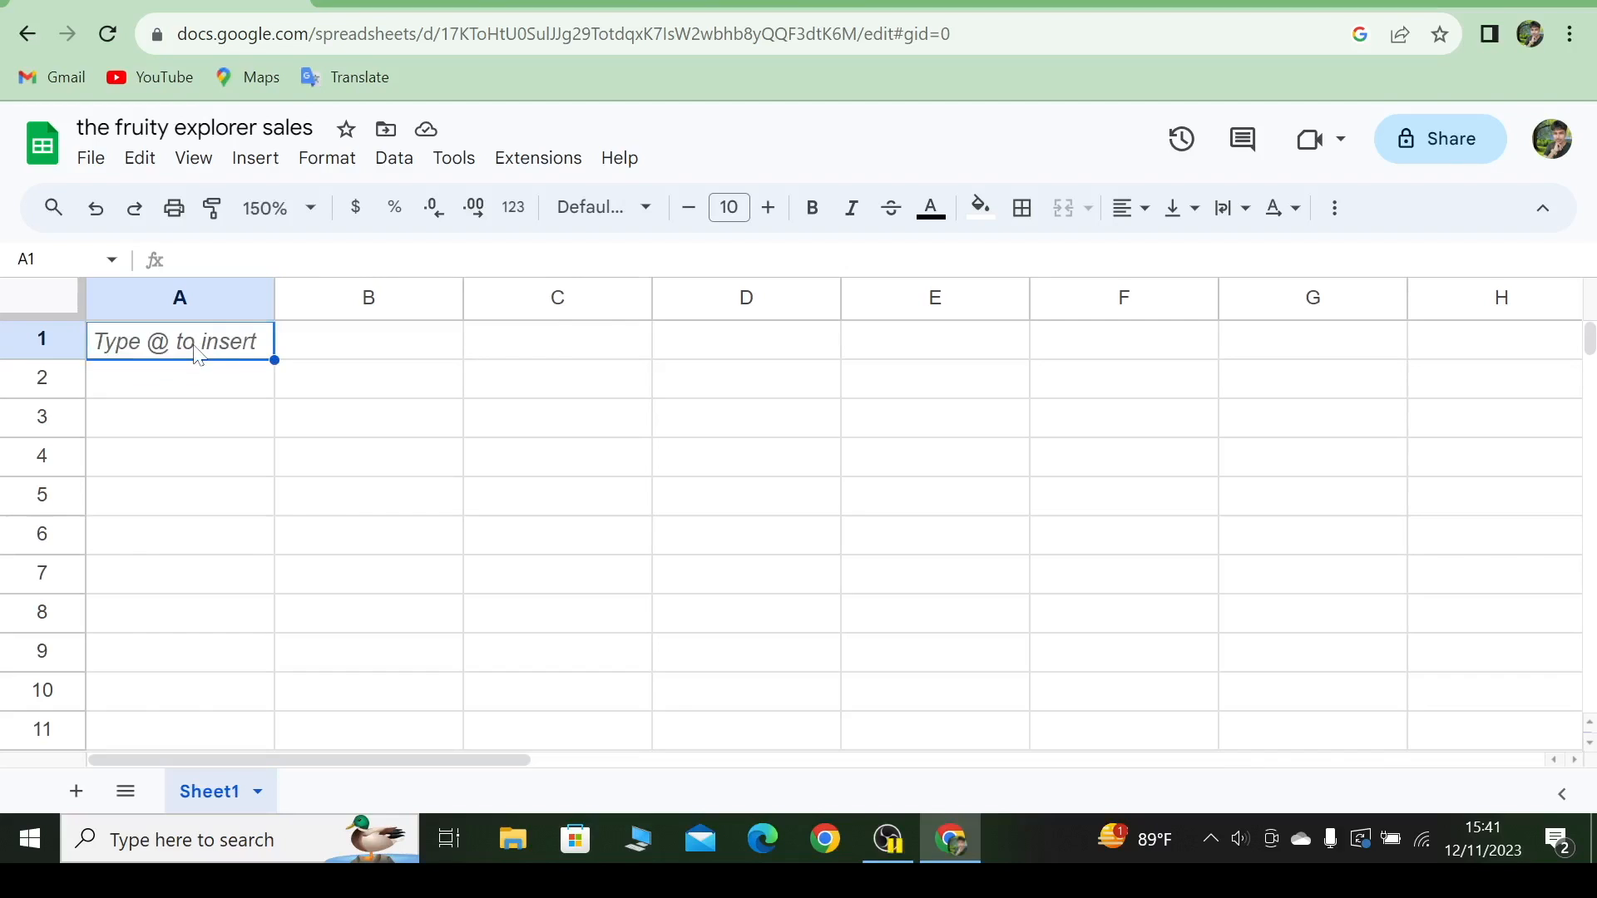
key(Return)
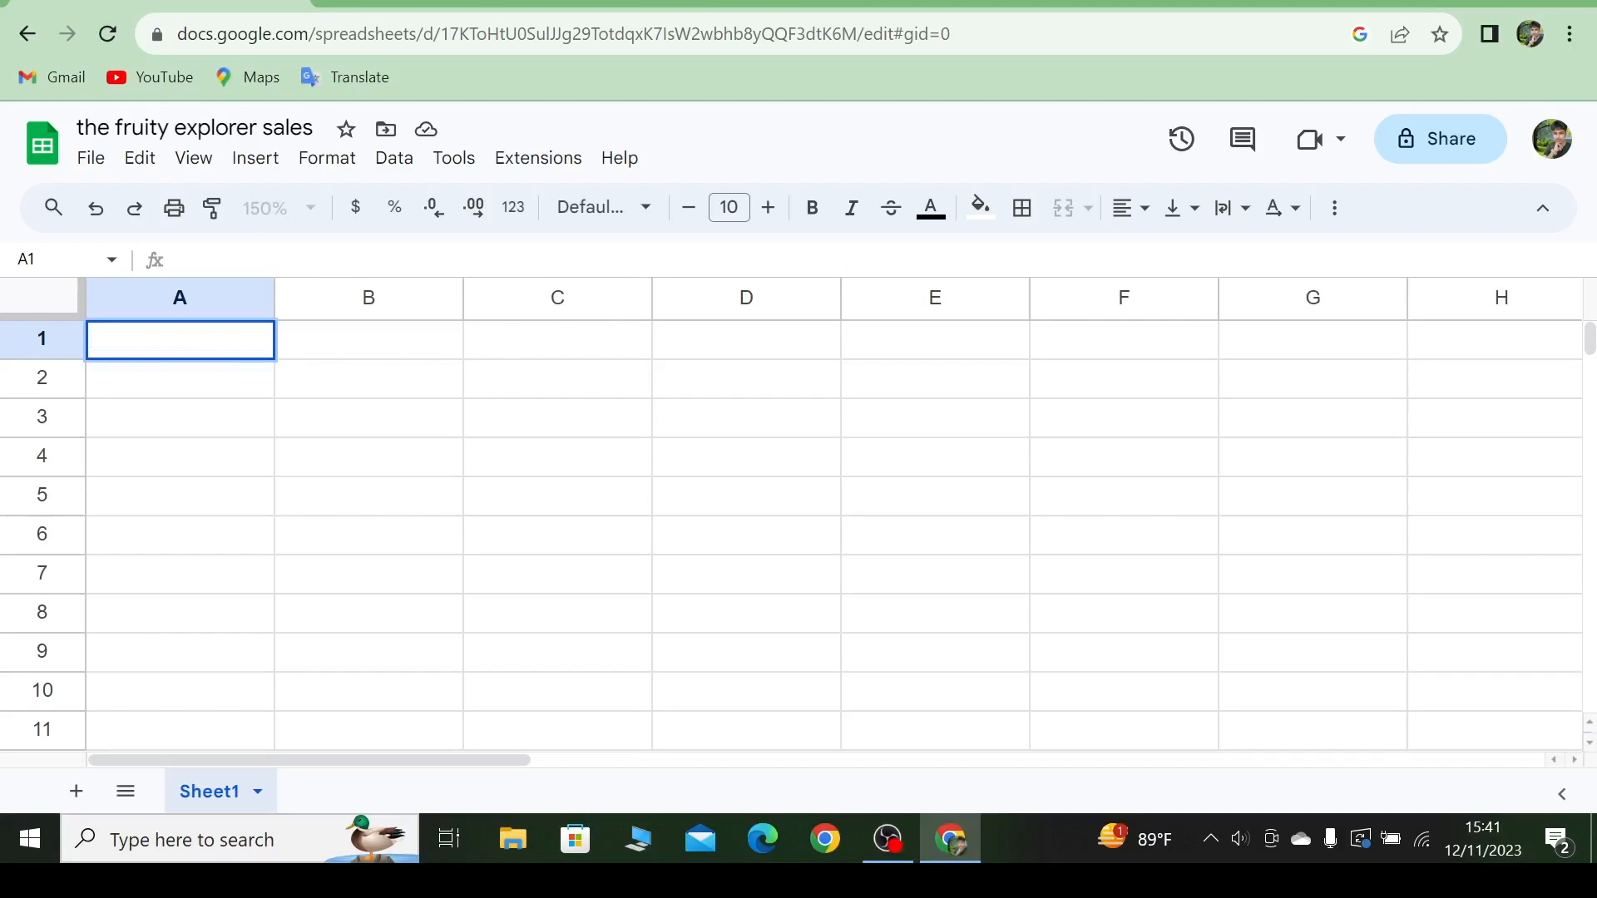
text(sales)
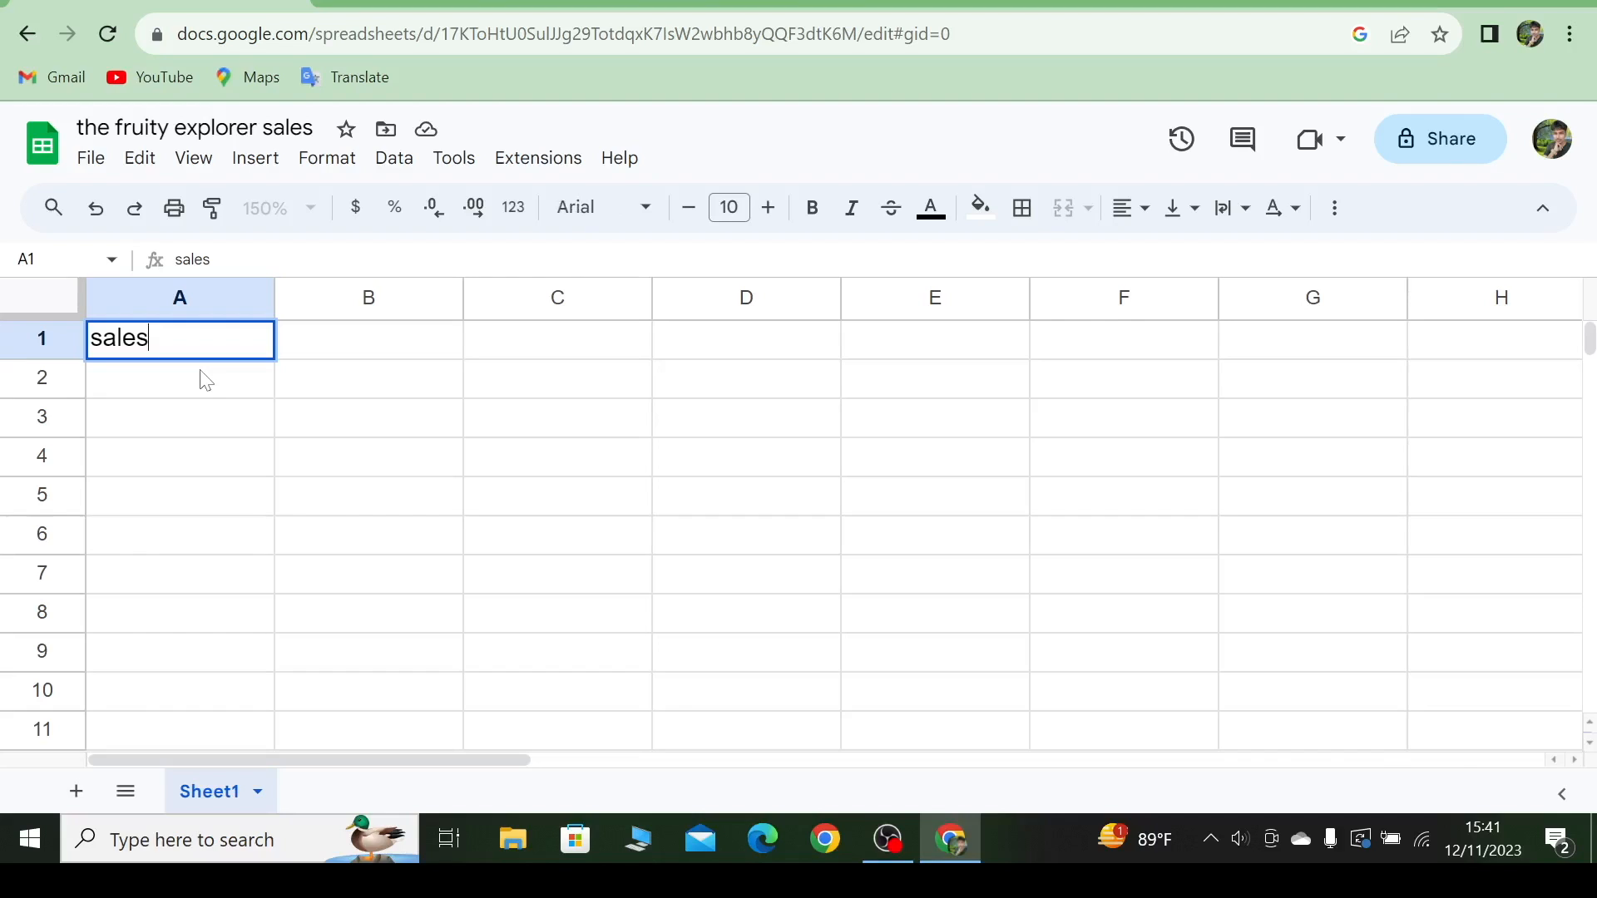
click(363, 336)
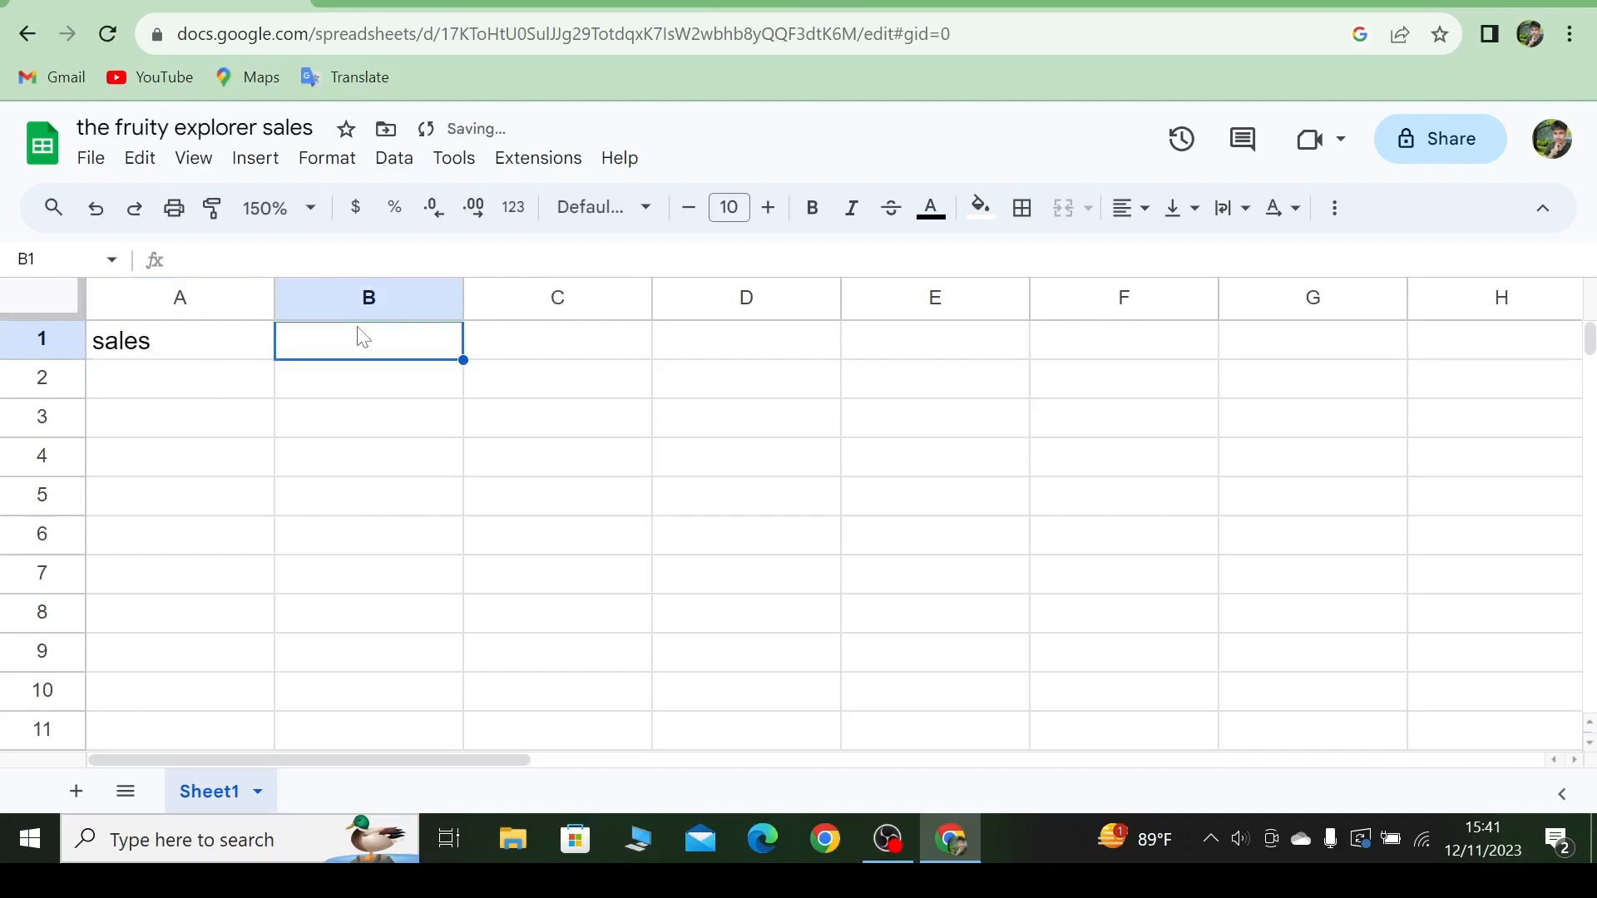
text(d)
text(are)
key(BackSpace)
key(BackSpace)
text(te)
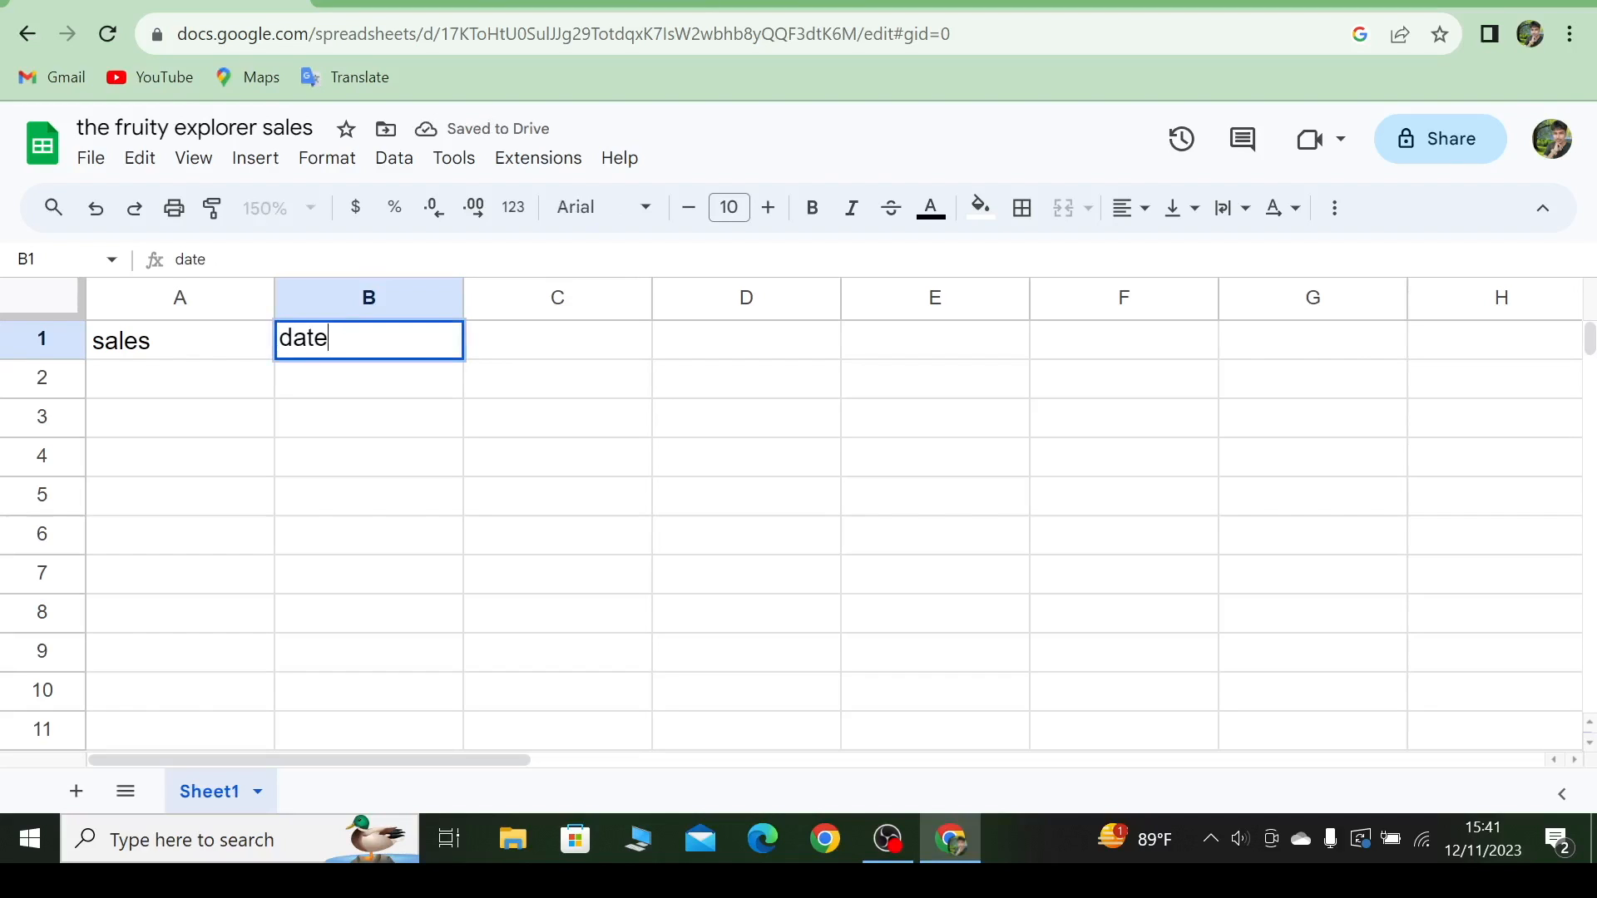
- Enter january2023 in cell B2 and february2023 in cell B3 under the date header
click(374, 392)
key(Return)
text(january)
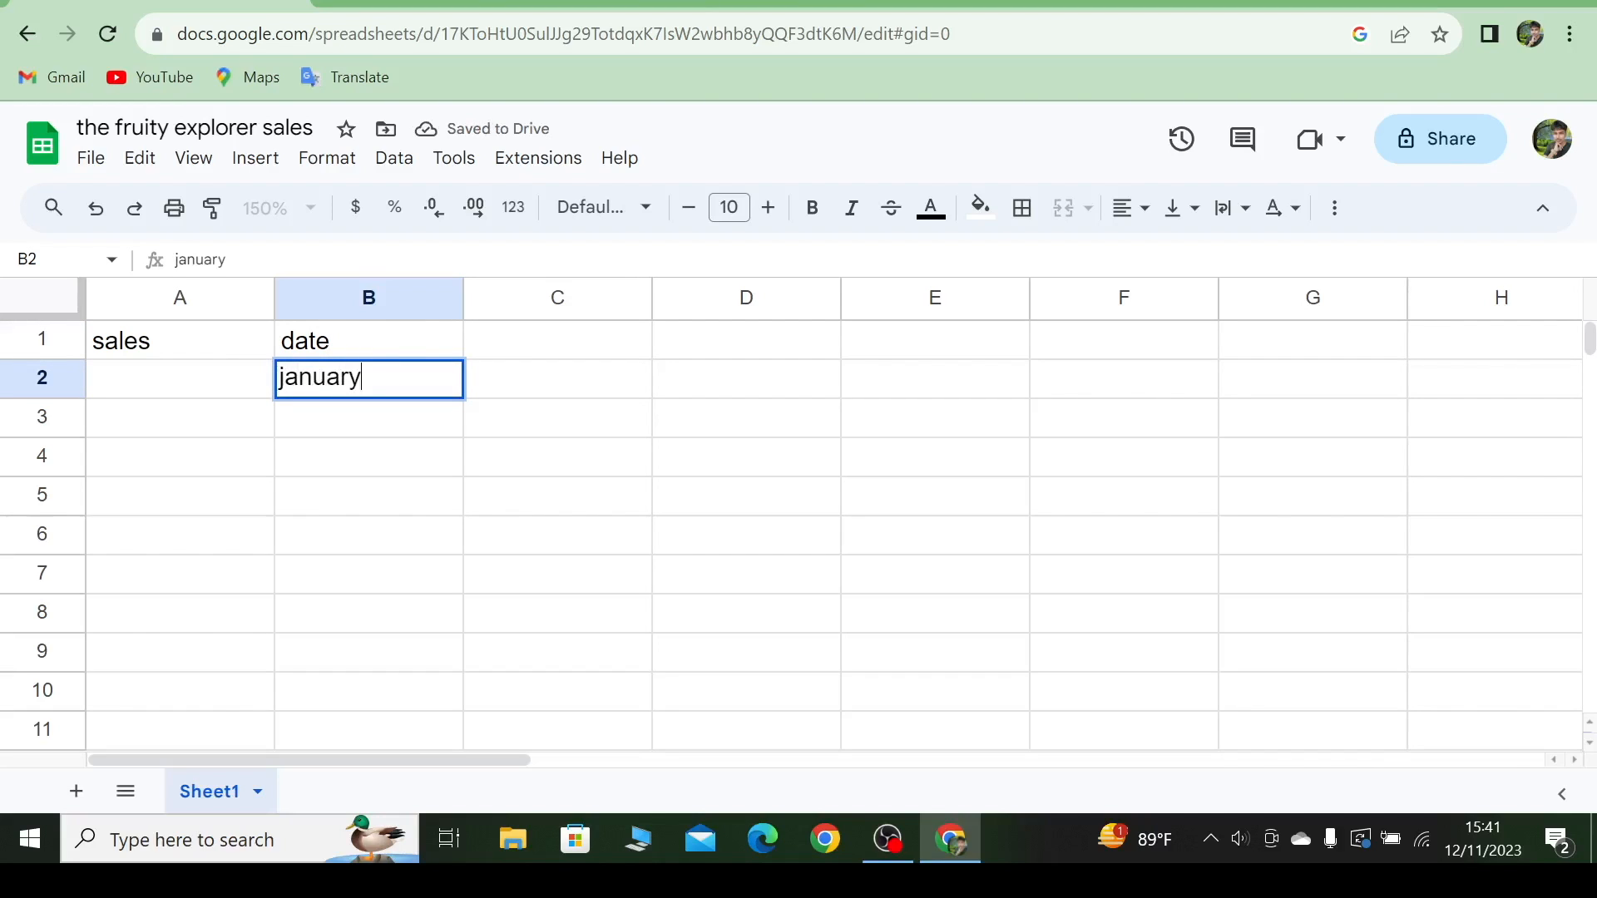
text(2023)
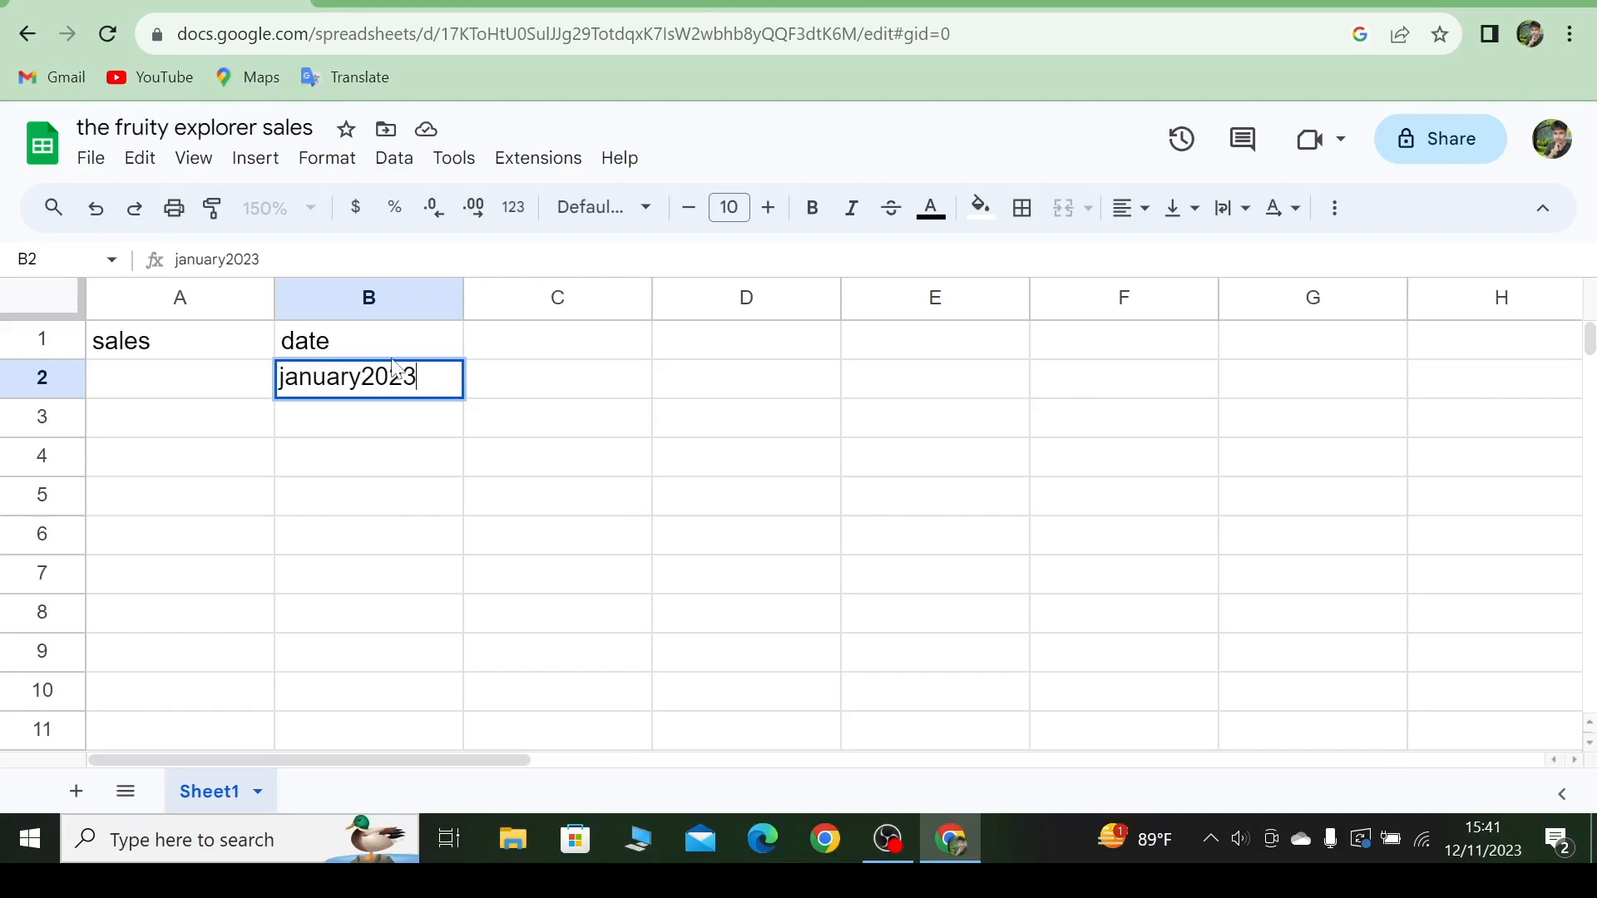
key(Return)
text(fe)
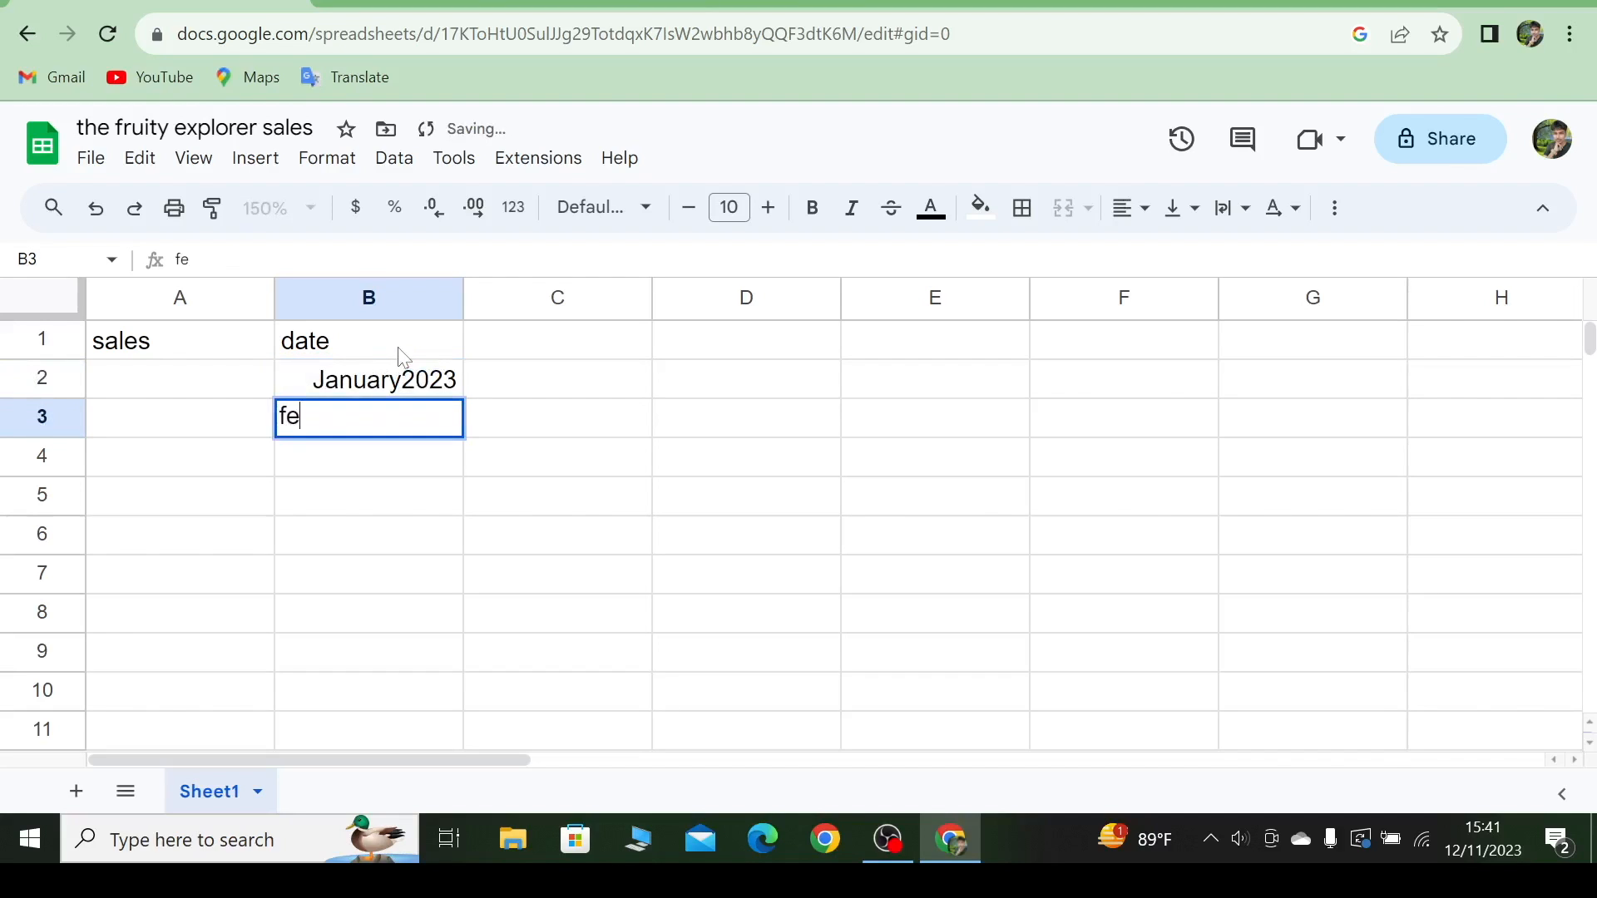
text(bruar)
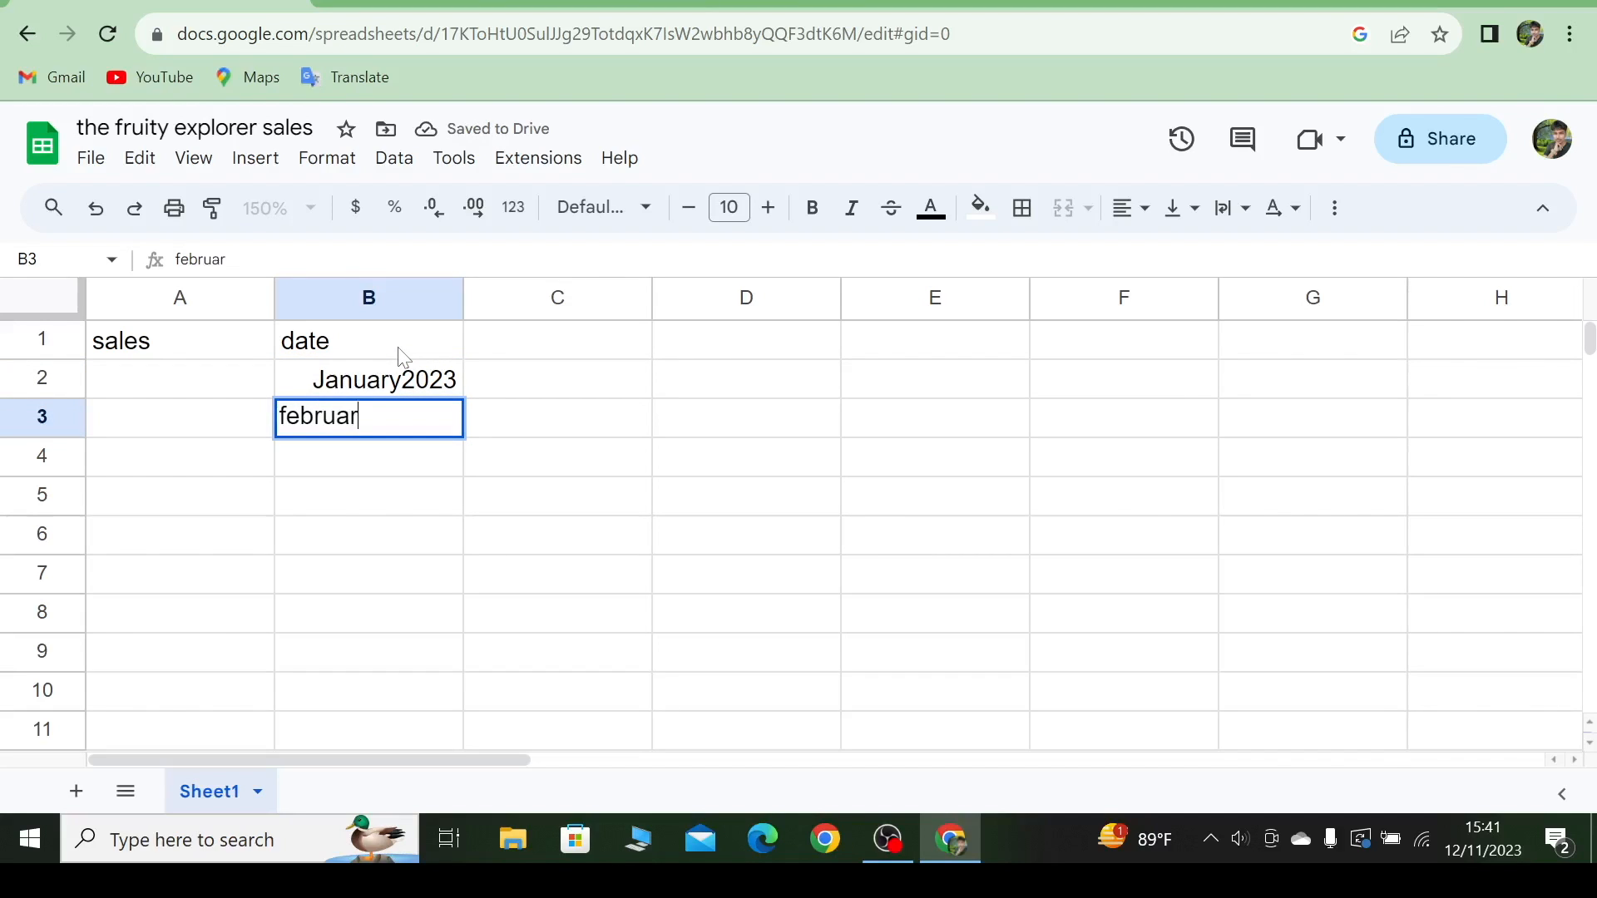
text(y2023)
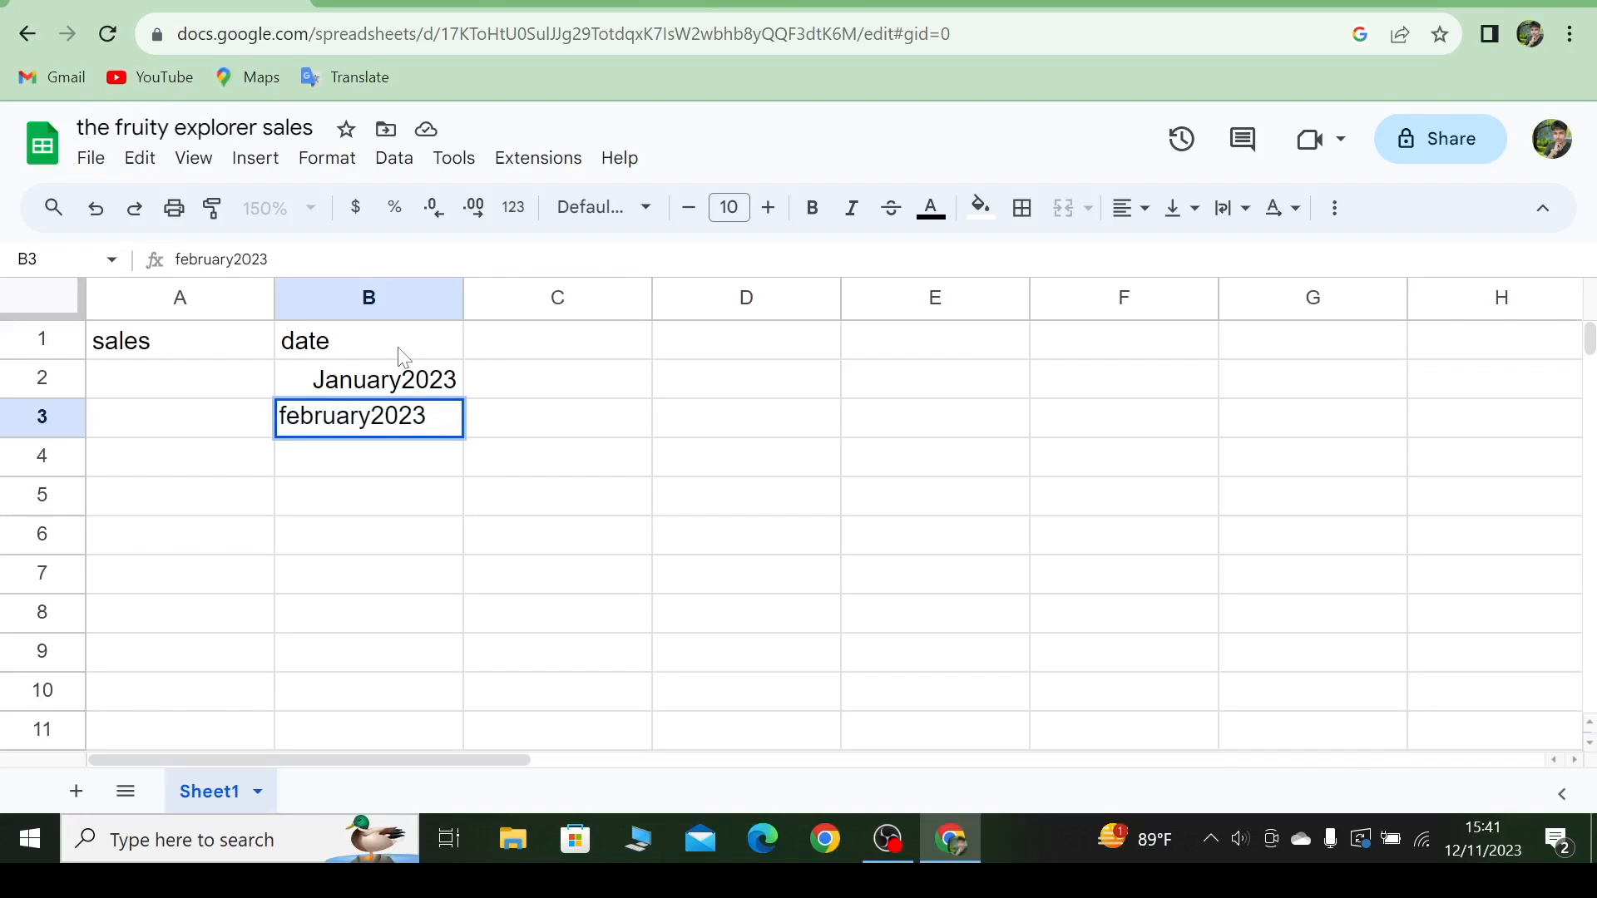
key(Return)
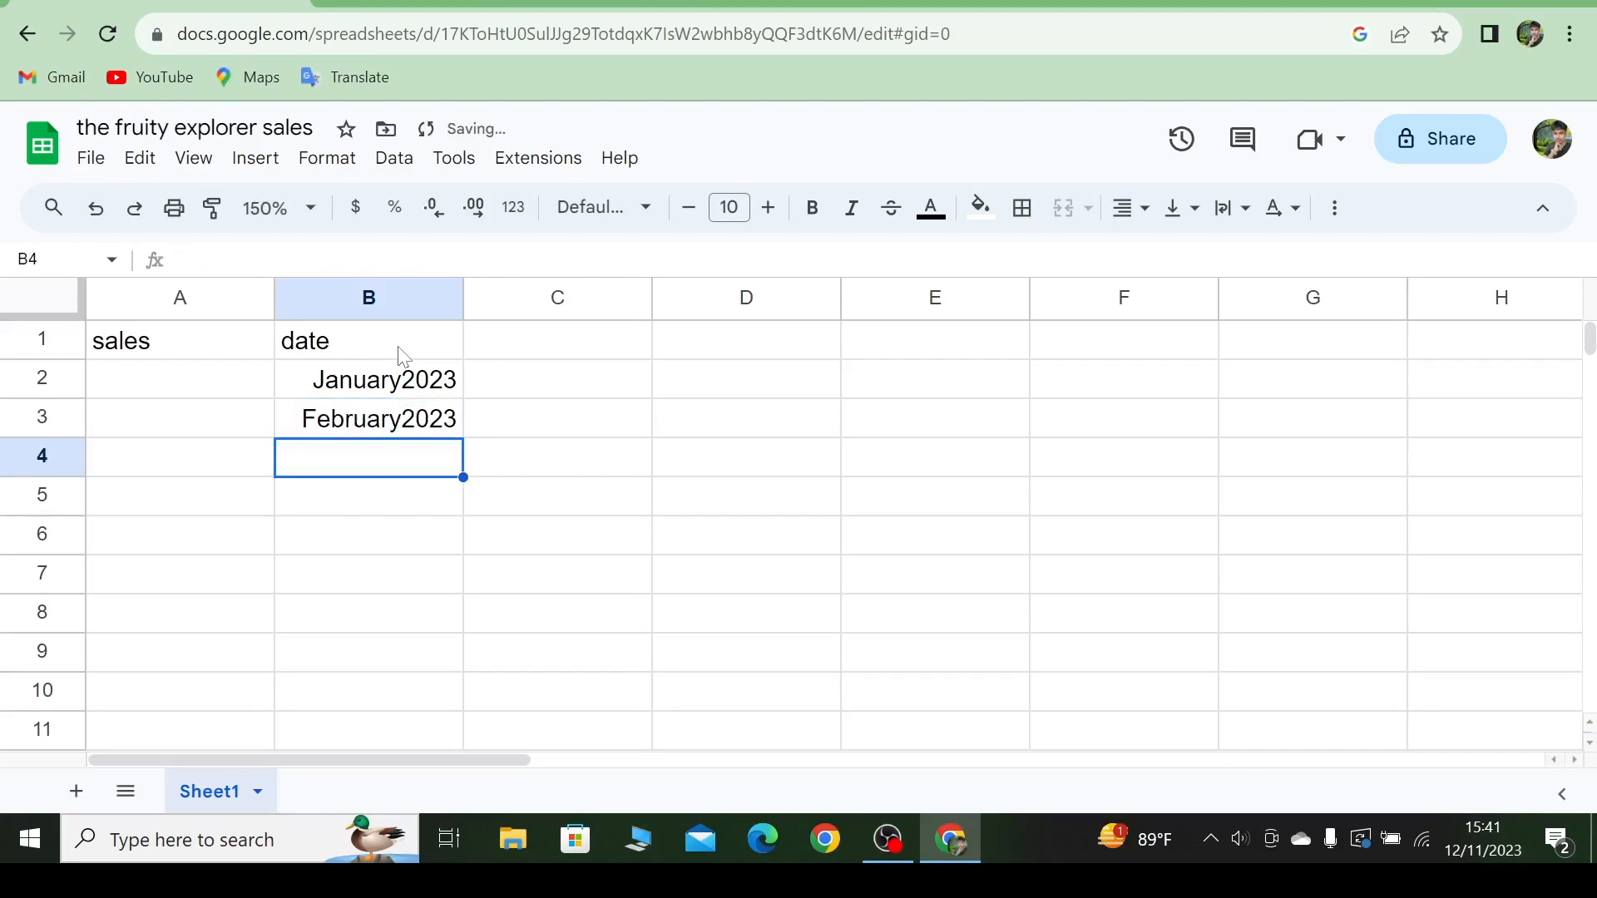
- Extend the month series from B2:B3 down to B13, through December2023, and review the filled dates
click(354, 370)
drag(397, 394, 408, 423)
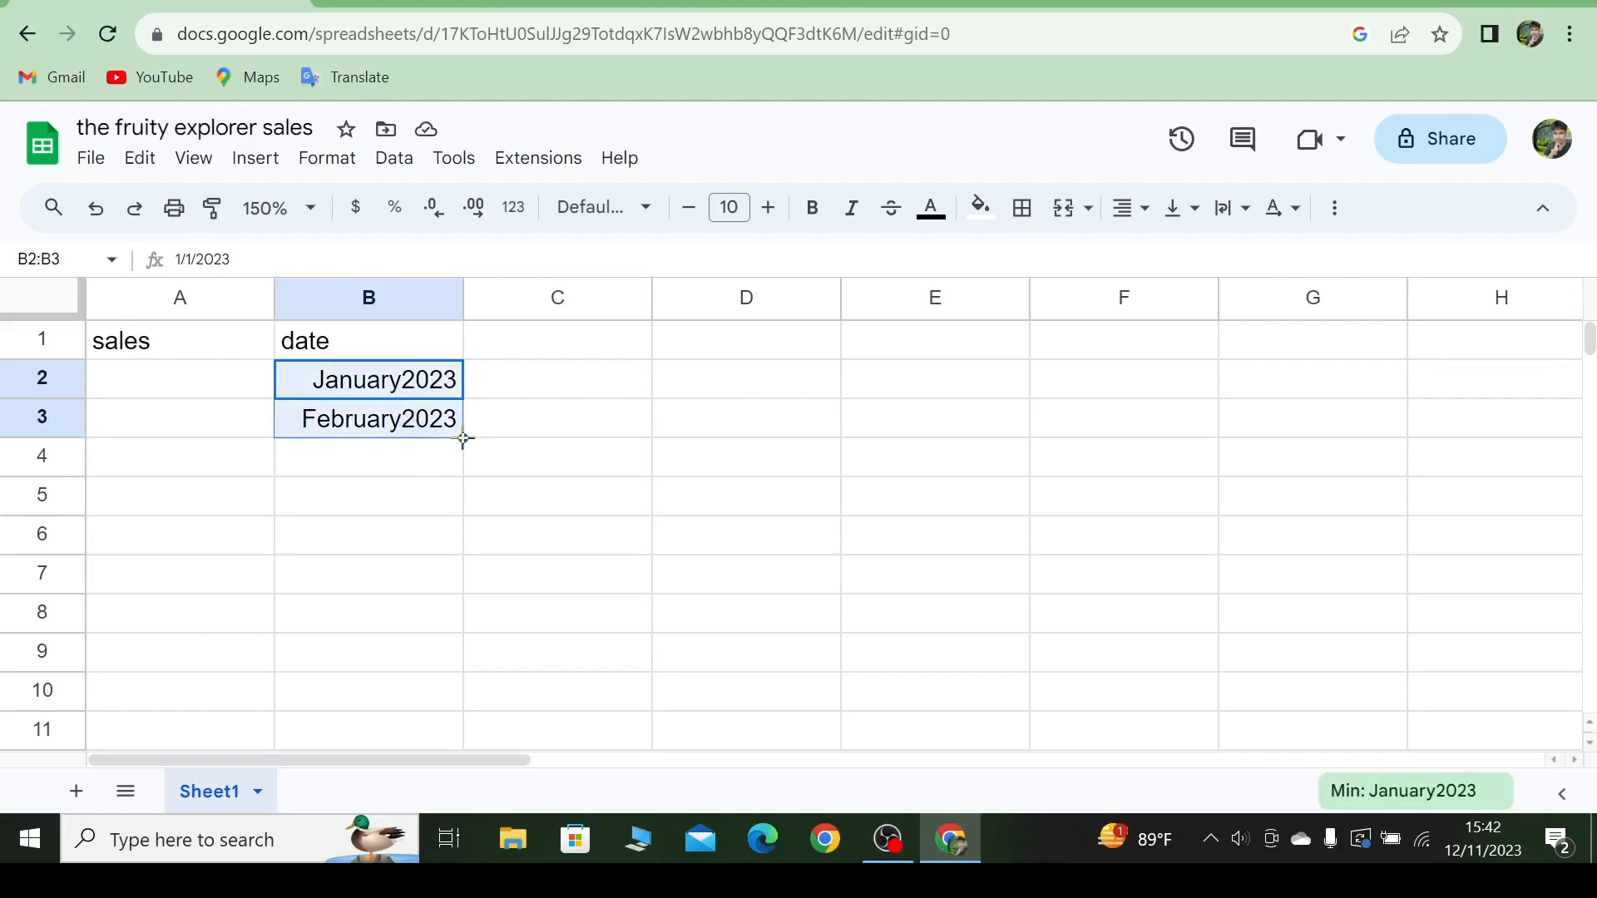
drag(463, 439, 479, 547)
scroll(410, 472, up, 3)
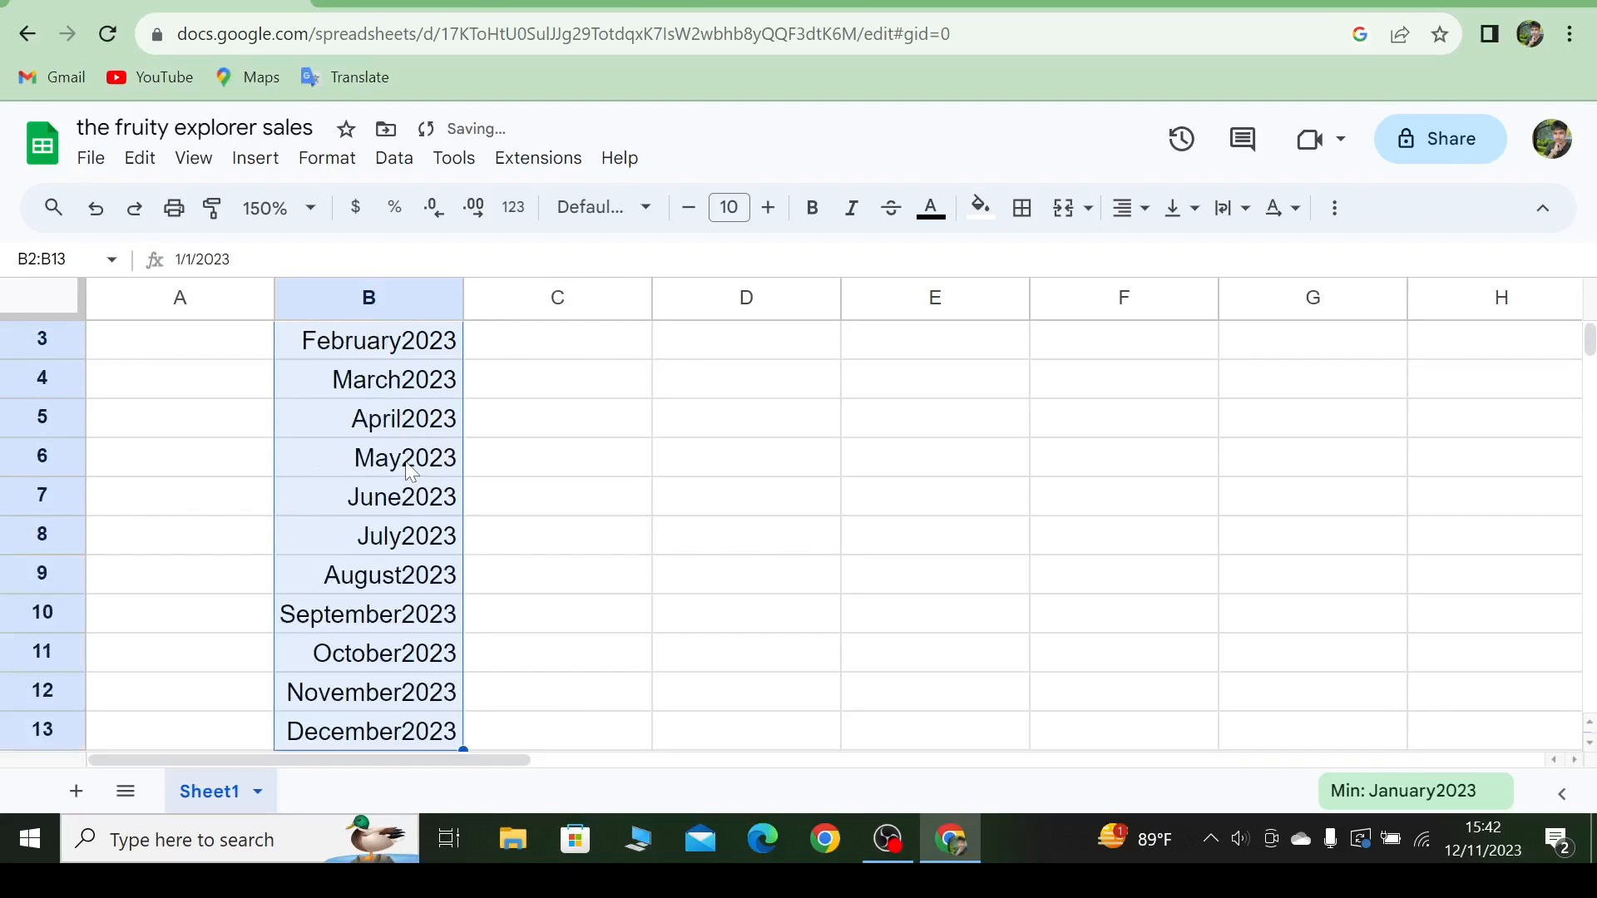
scroll(410, 471, down, 4)
scroll(407, 468, up, 4)
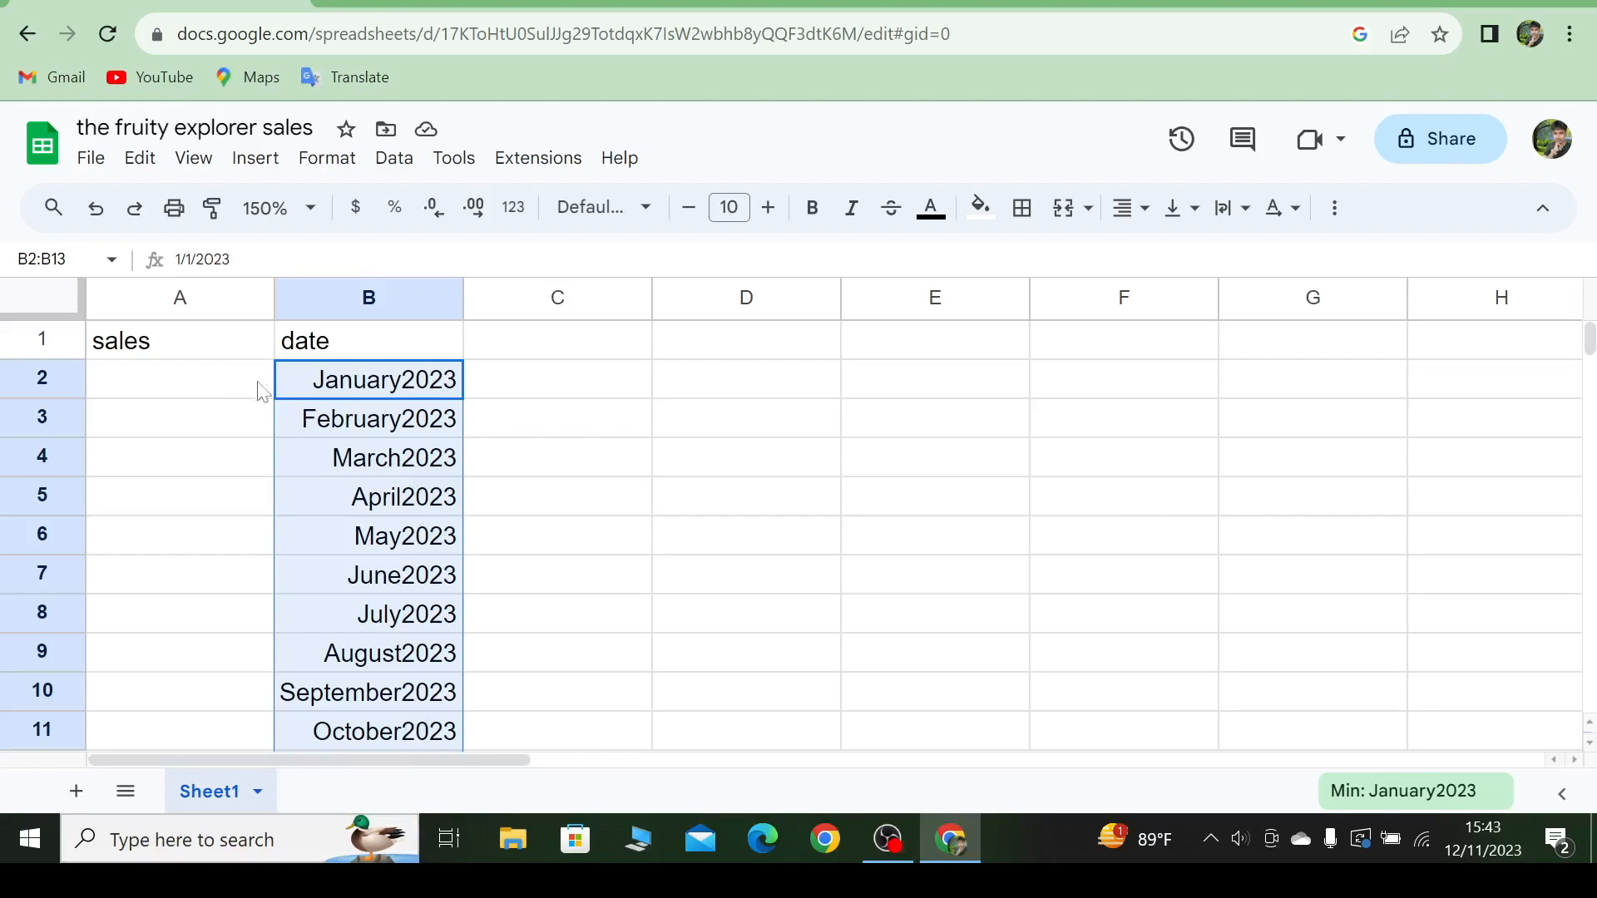
- Enter 1000 in cell A2 and 2000 in cell A3 under the sales header
click(188, 403)
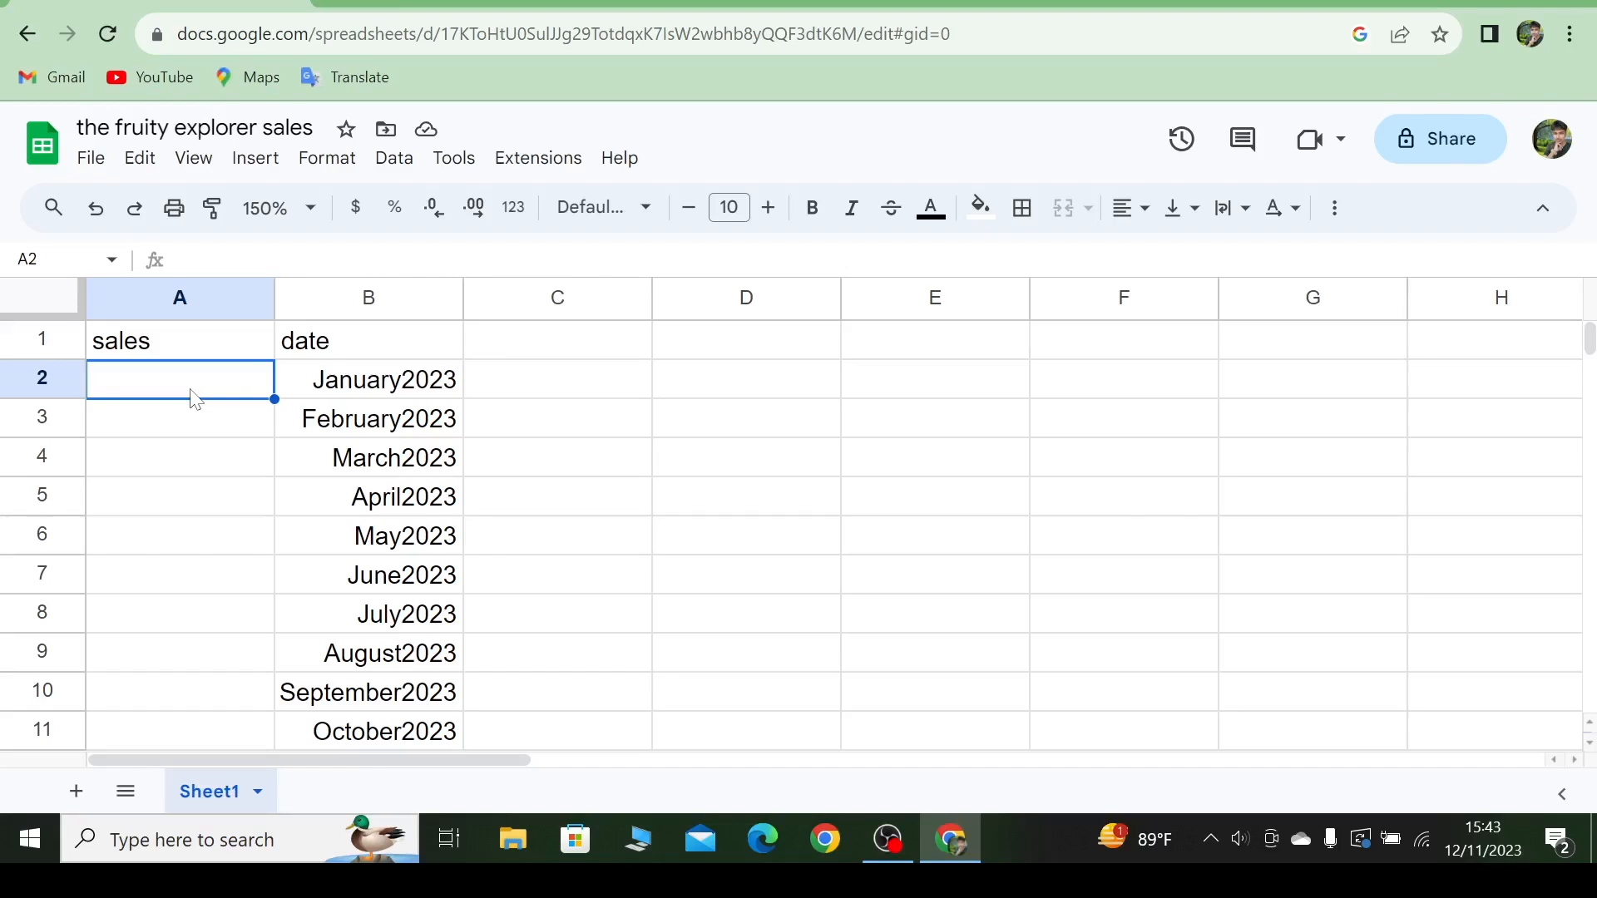
key(Return)
text(1000)
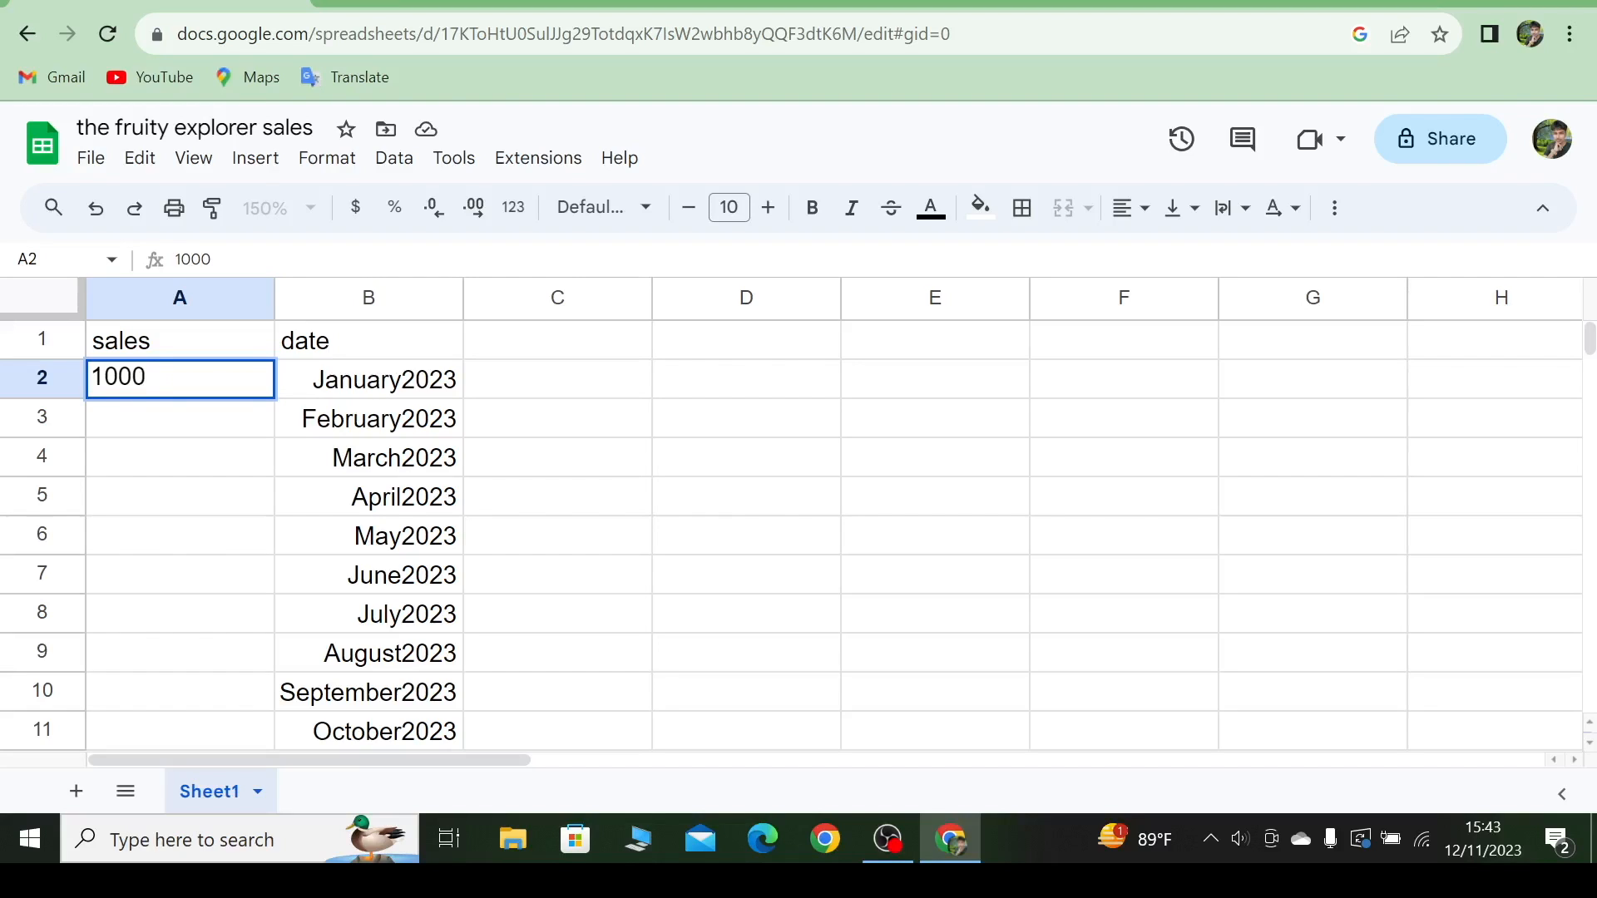
key(Return)
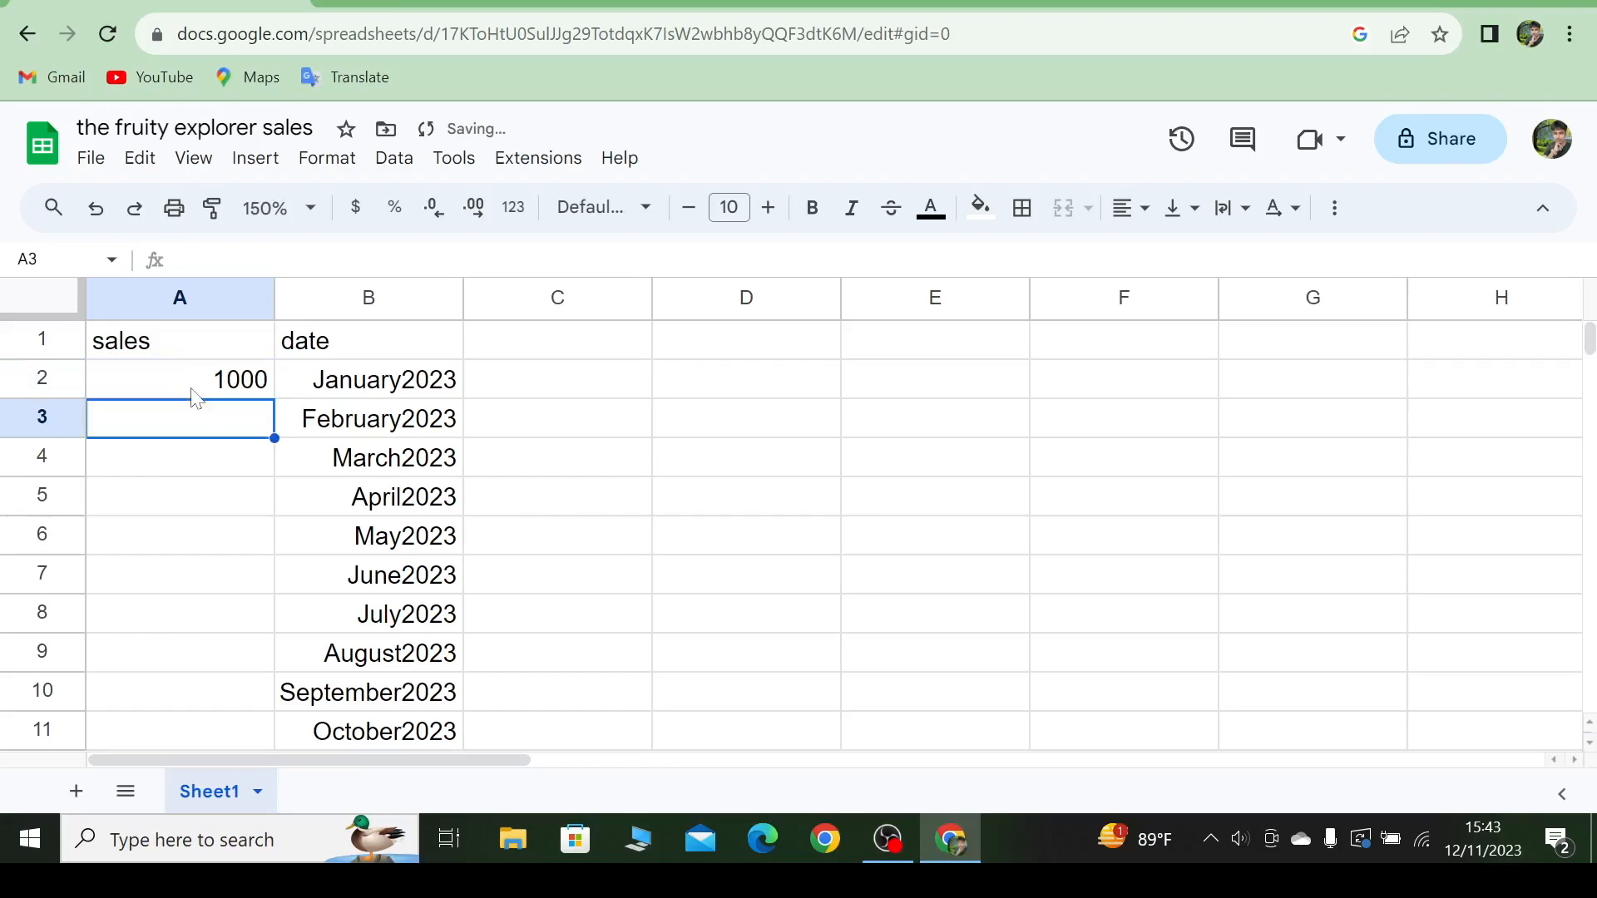
text(200)
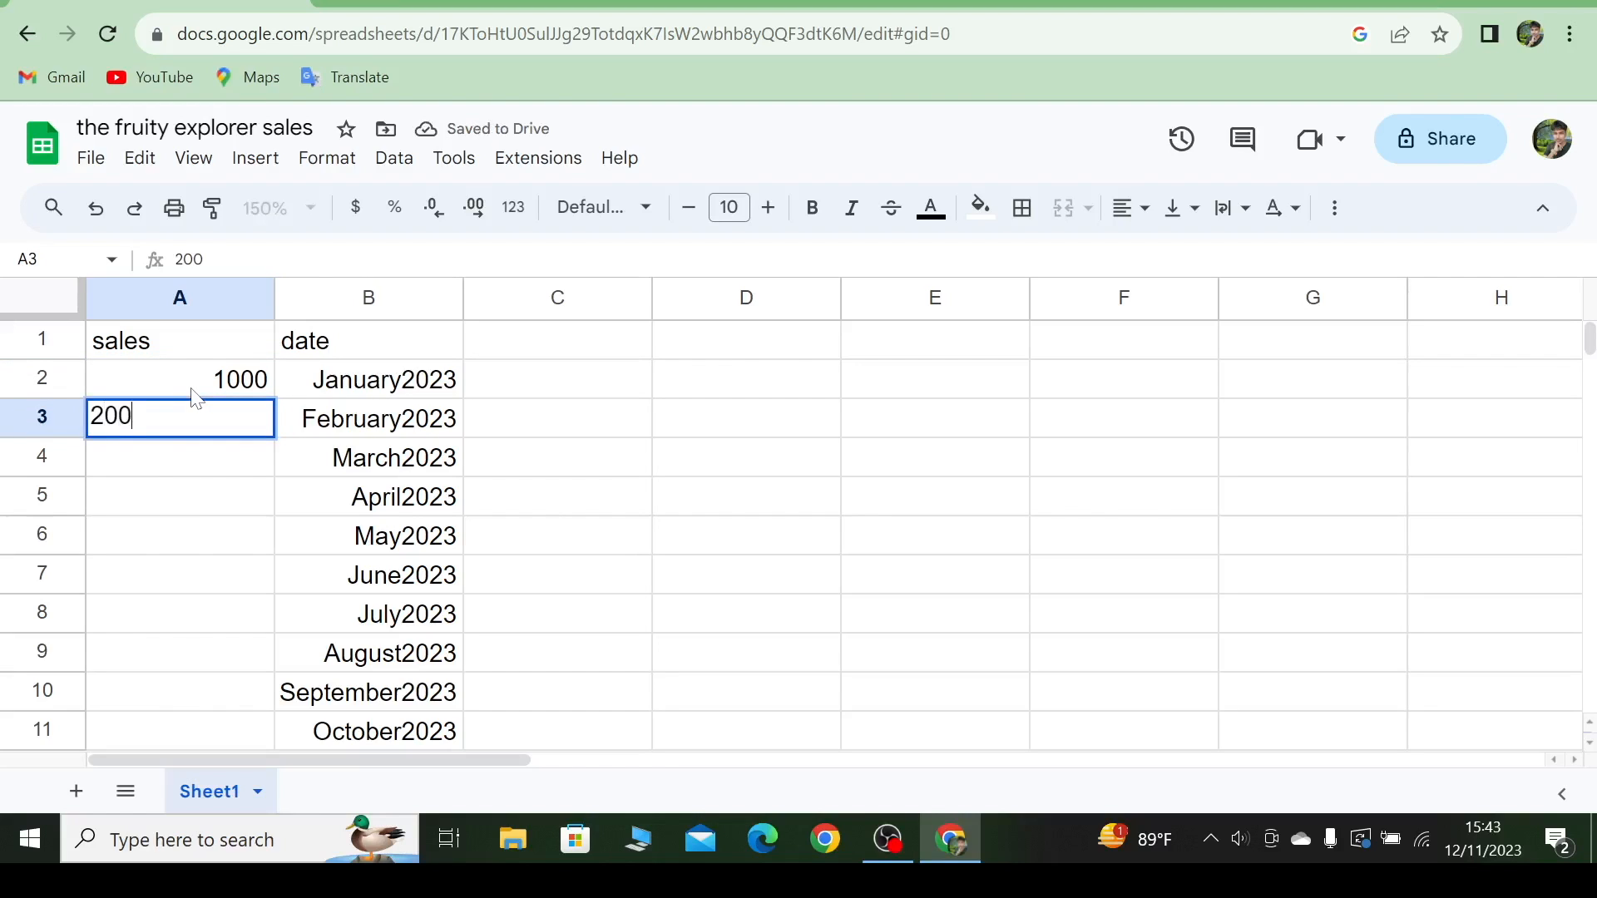
text(0)
key(Return)
- Extend the sales series from A2:A3 down to A13, through 12000, and review the filled values
click(192, 390)
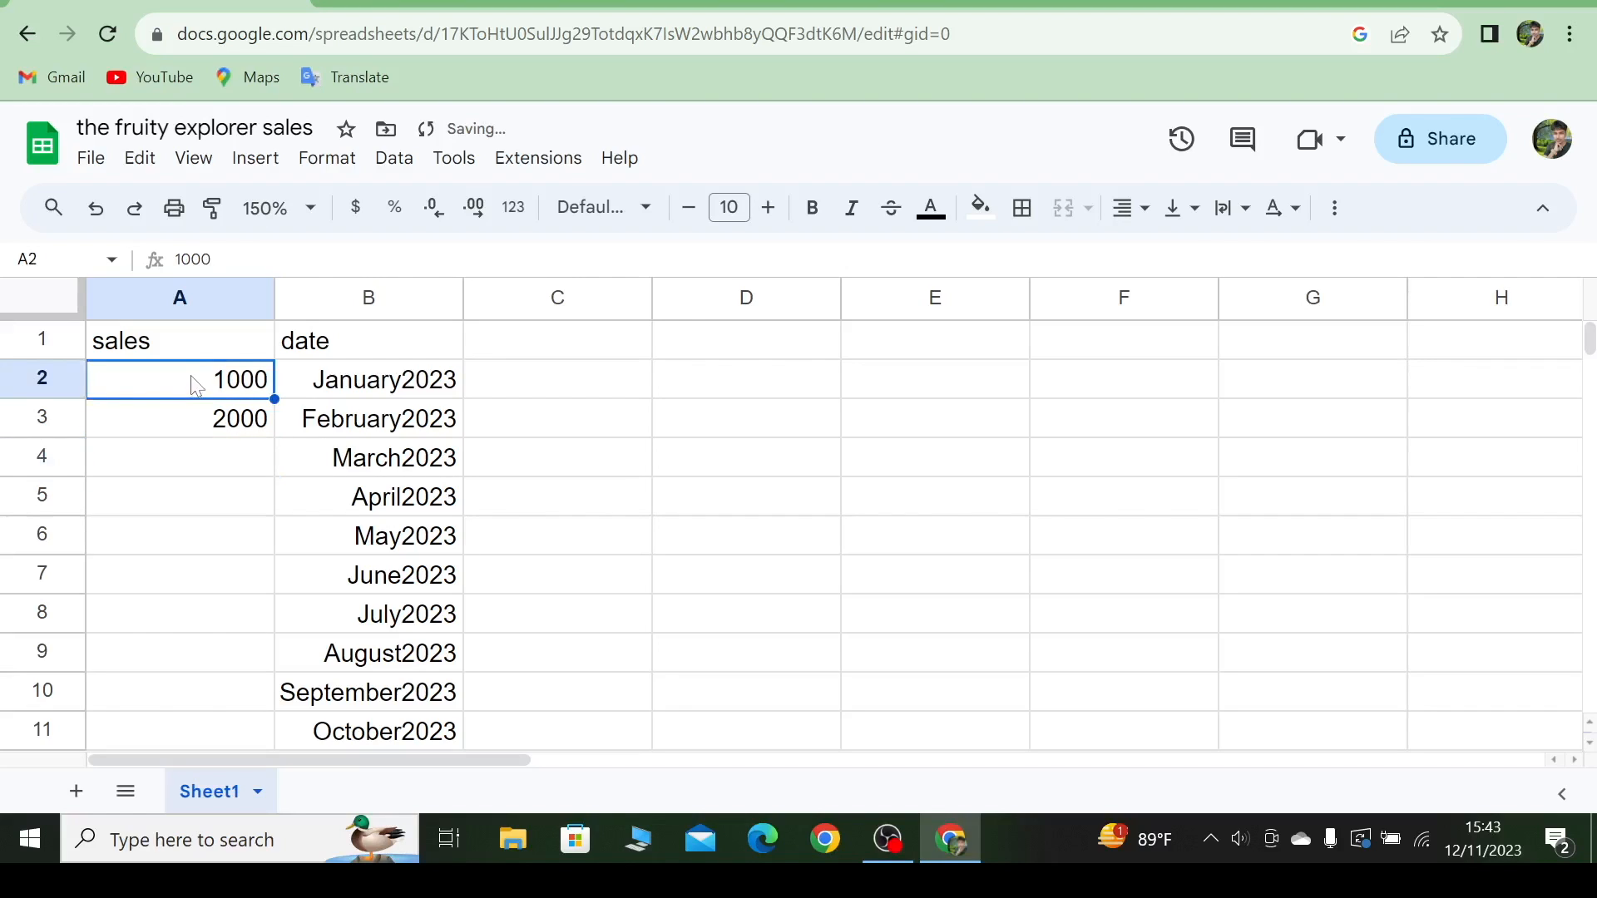
click(213, 417)
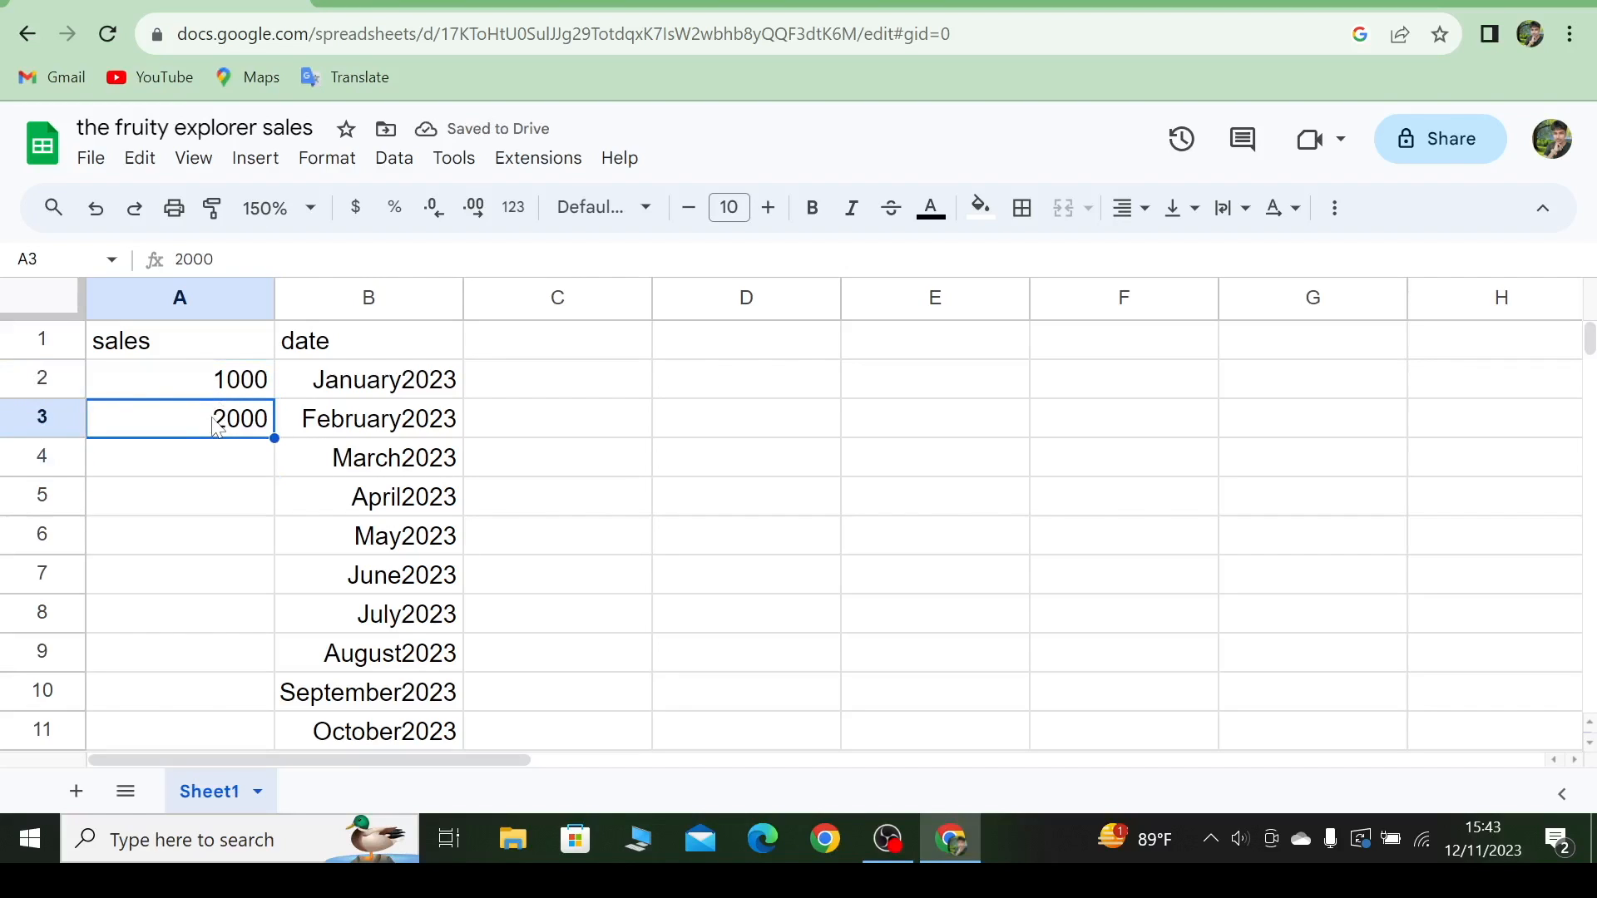
click(207, 389)
drag(208, 391, 214, 421)
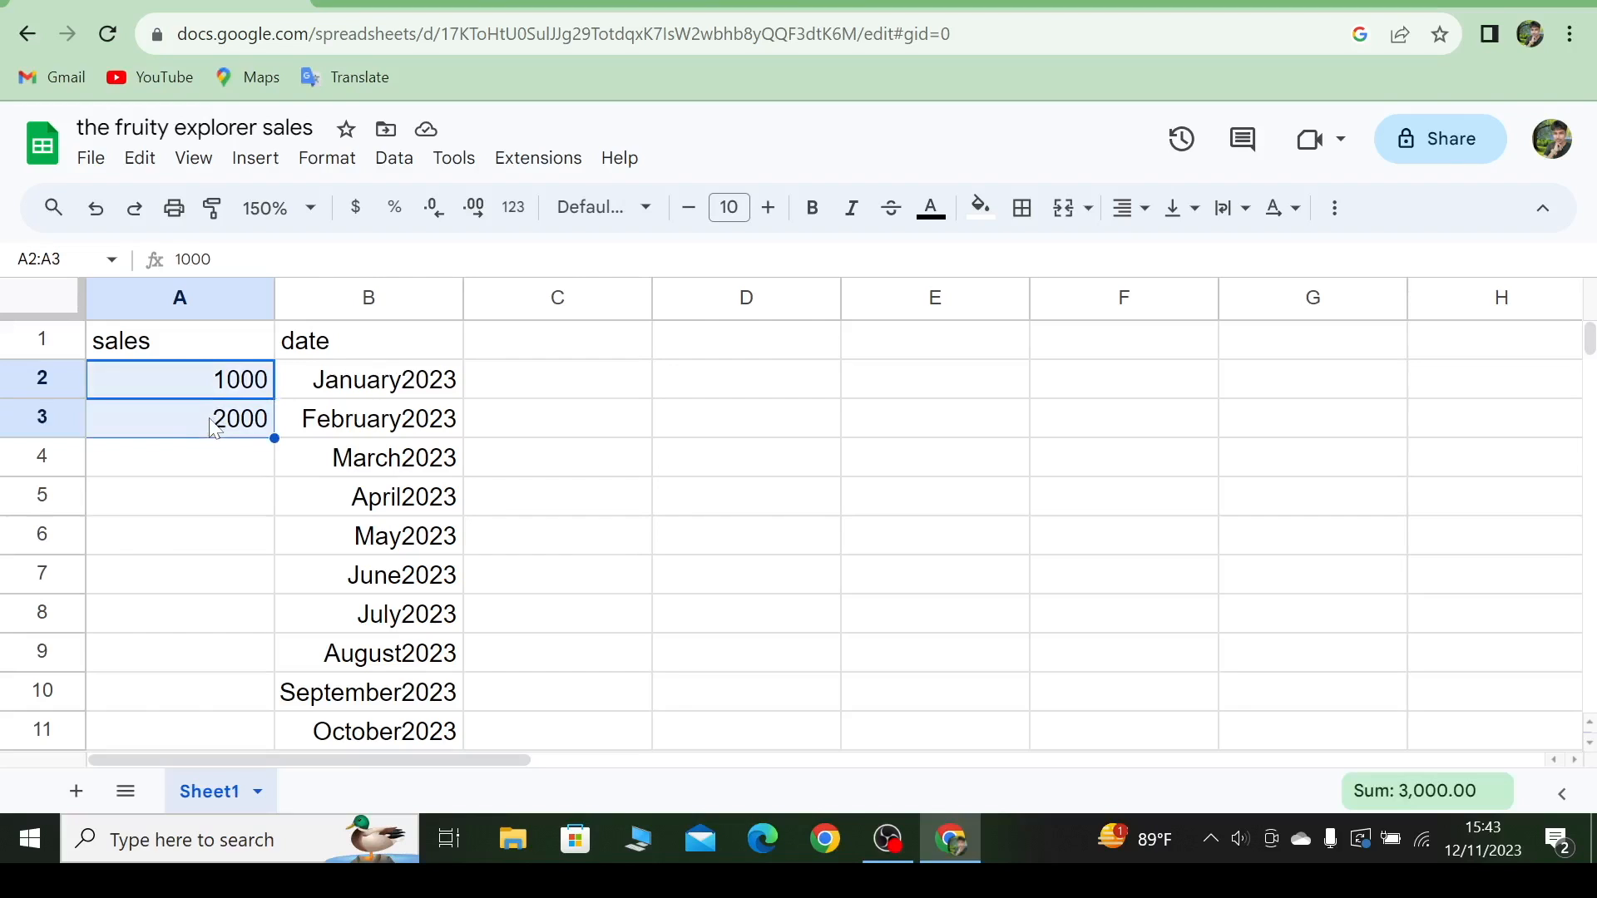
drag(274, 439, 242, 462)
scroll(252, 507, up, 3)
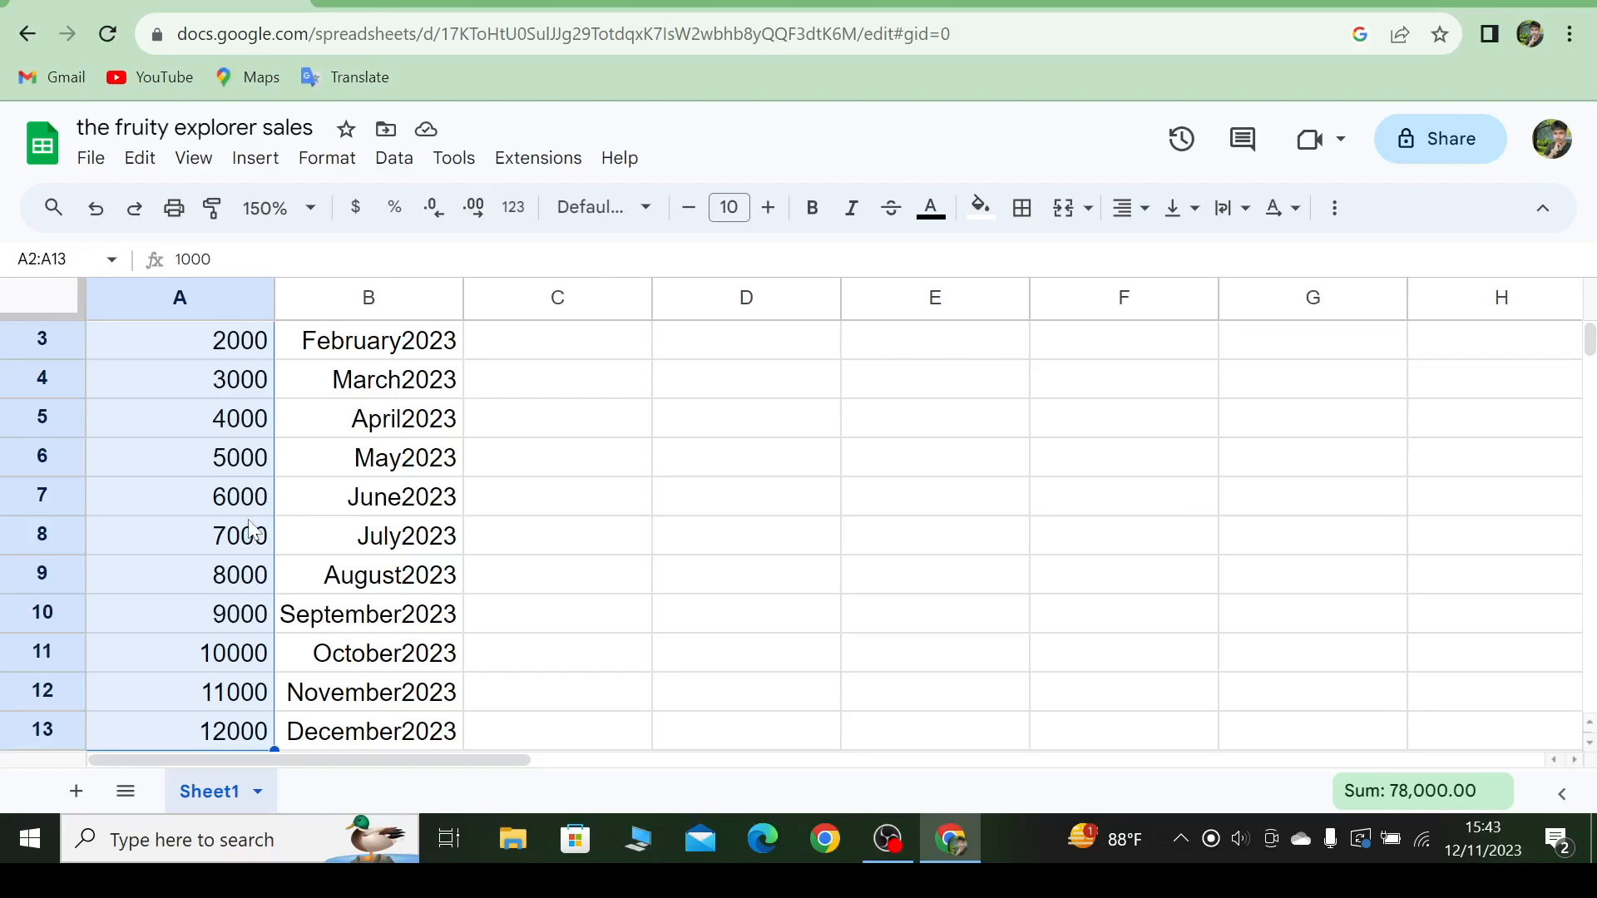
scroll(237, 530, down, 1)
scroll(232, 529, up, 2)
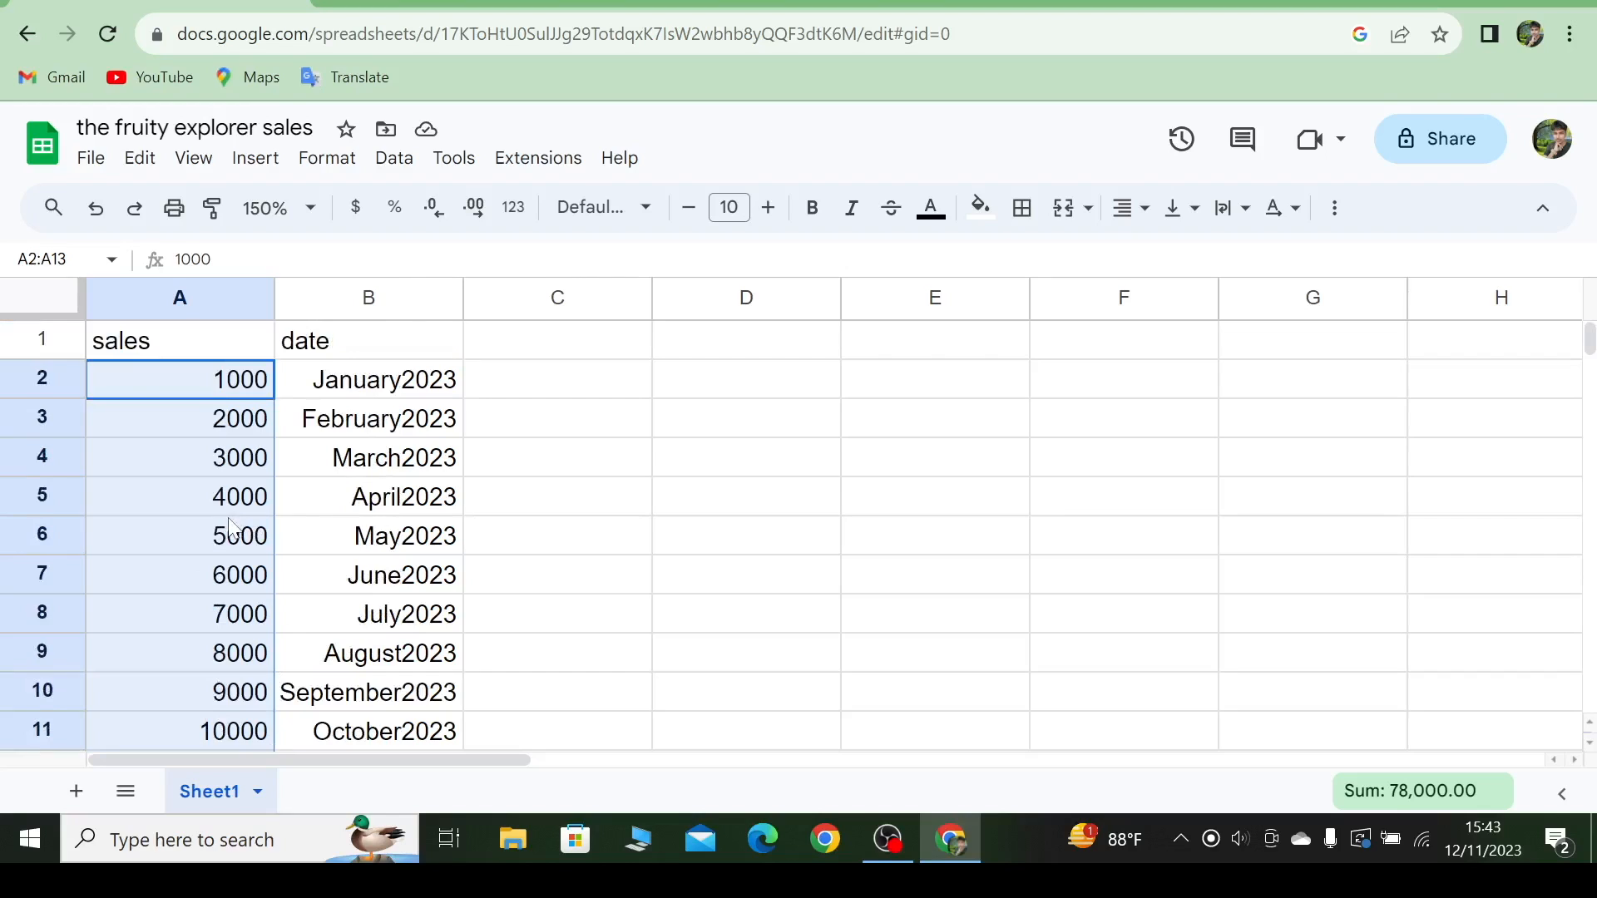
click(236, 469)
drag(174, 397, 307, 540)
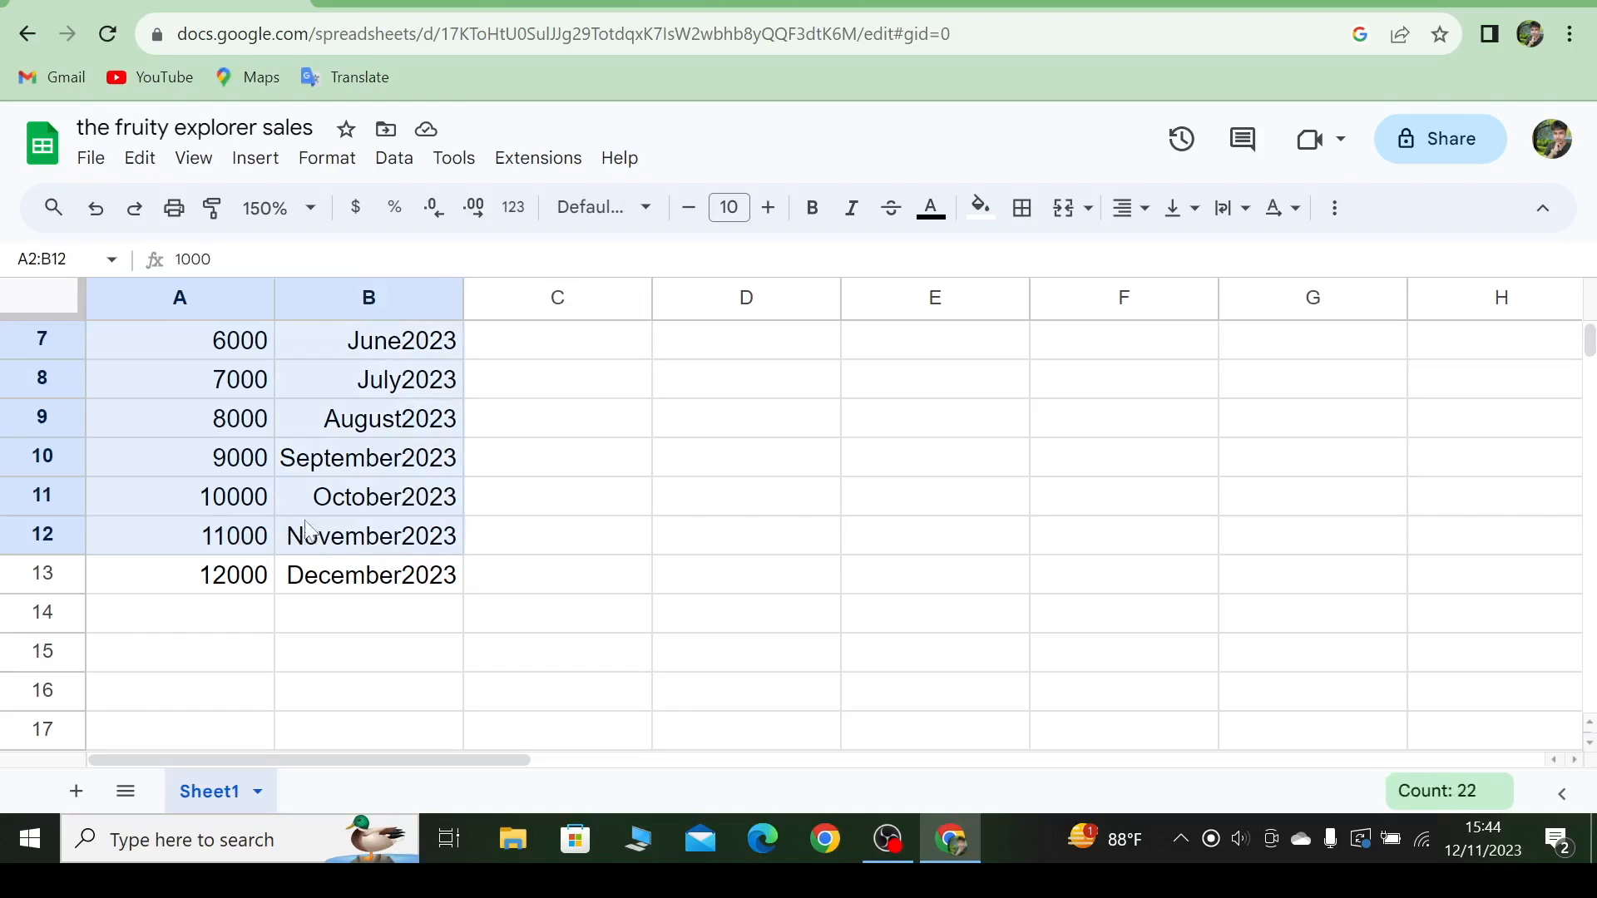
scroll(286, 476, up, 3)
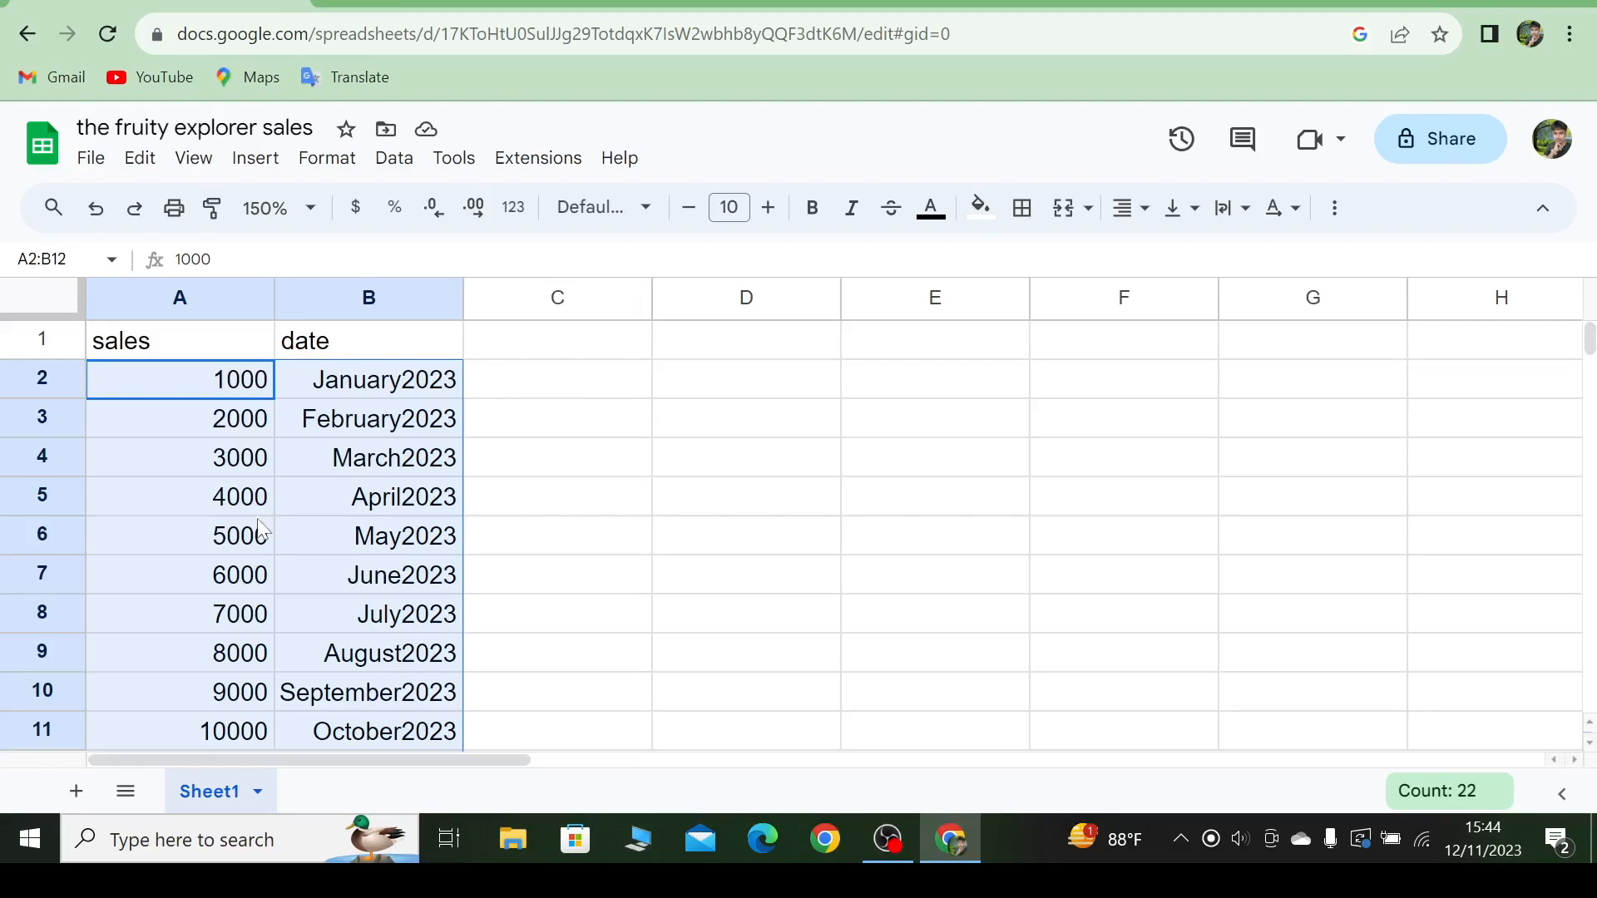
click(230, 550)
- Randomize the order of the sales values in the range A2:A12
drag(178, 388, 265, 699)
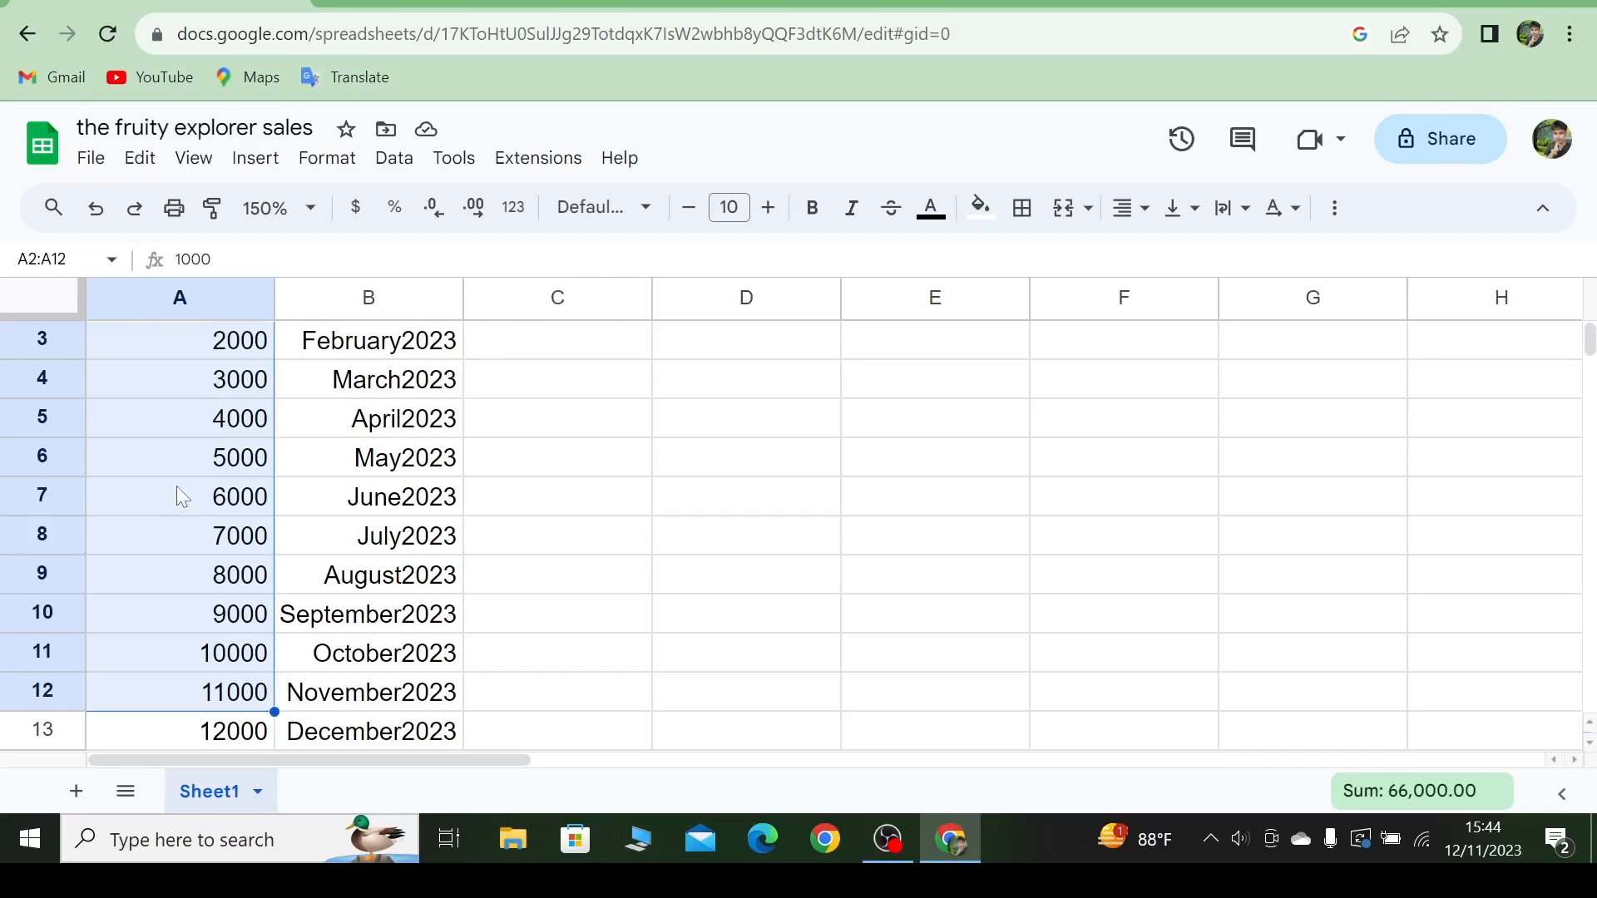
right_click(179, 499)
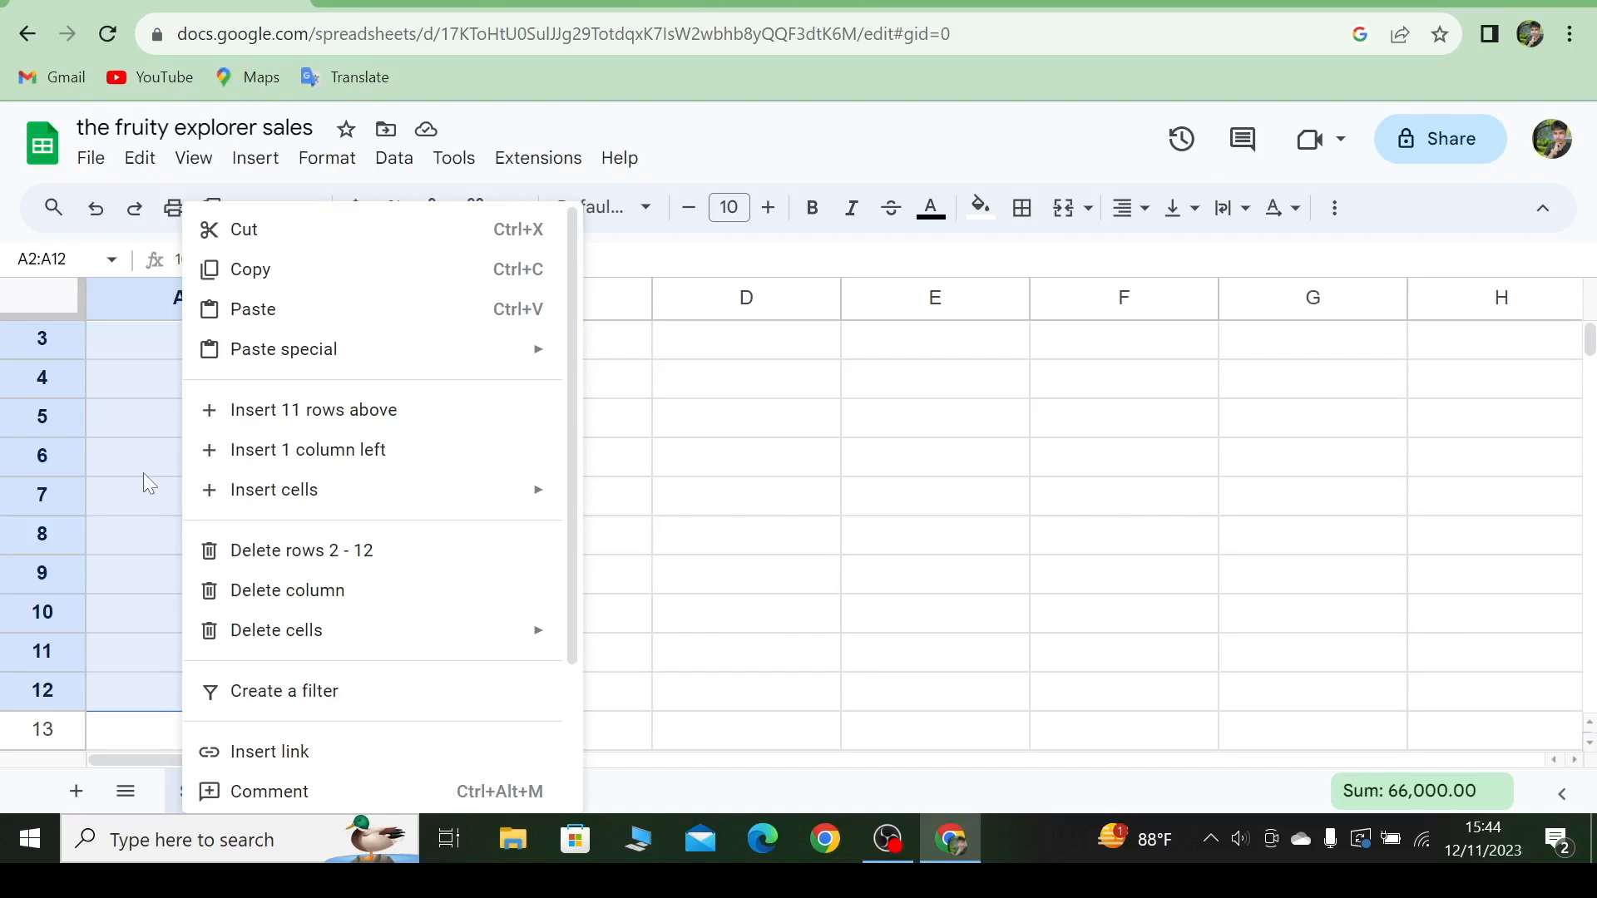
scroll(313, 675, down, 2)
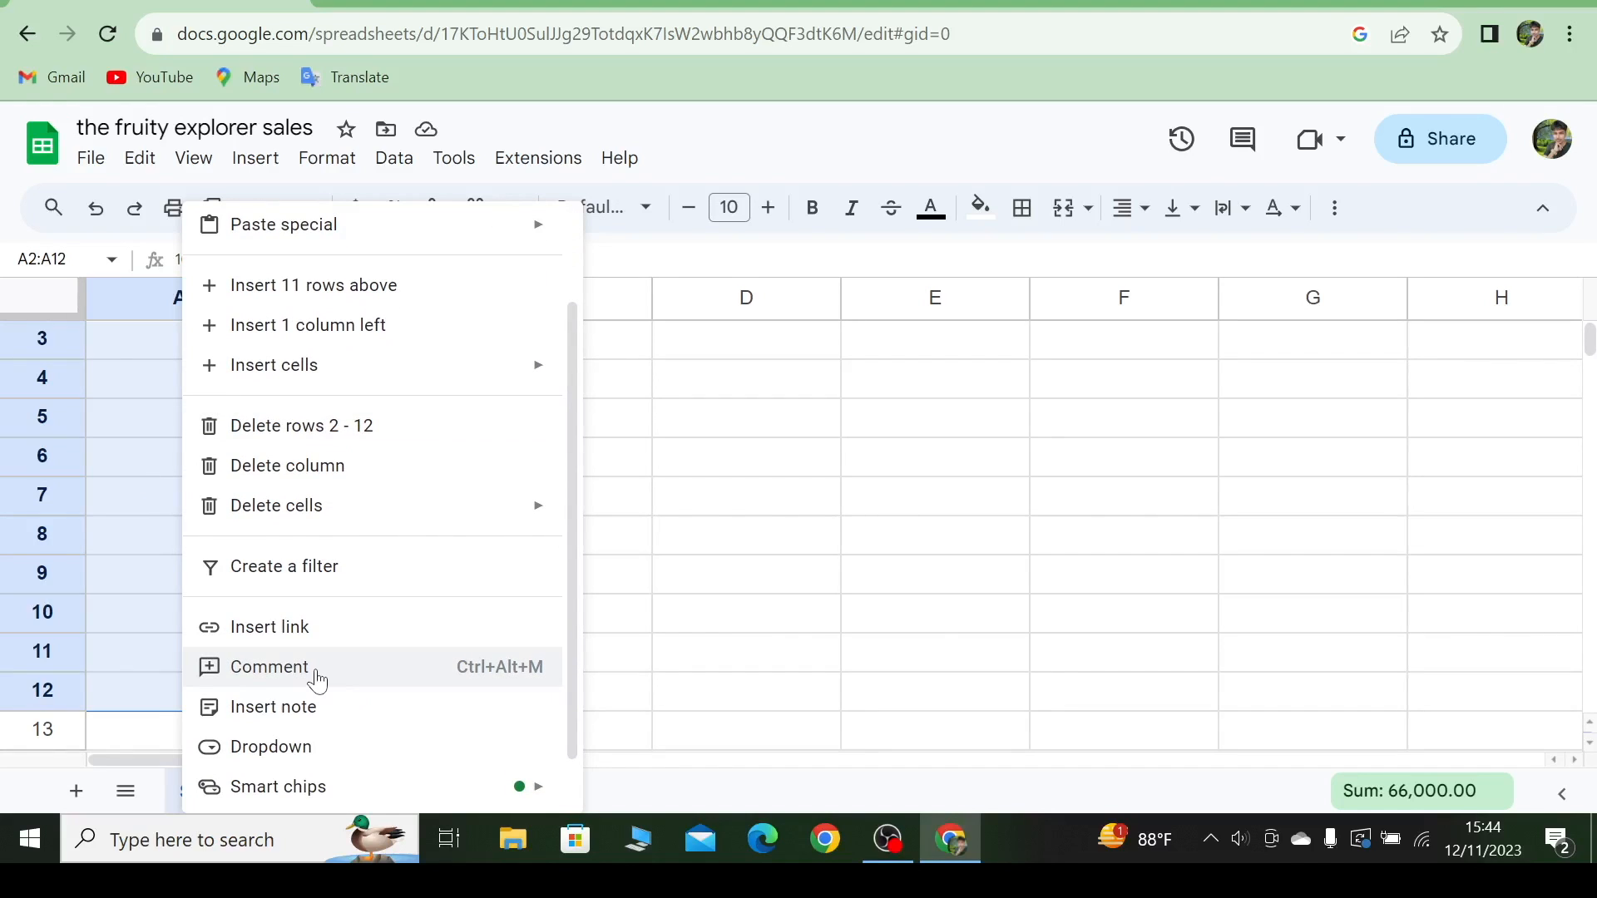
scroll(314, 677, down, 1)
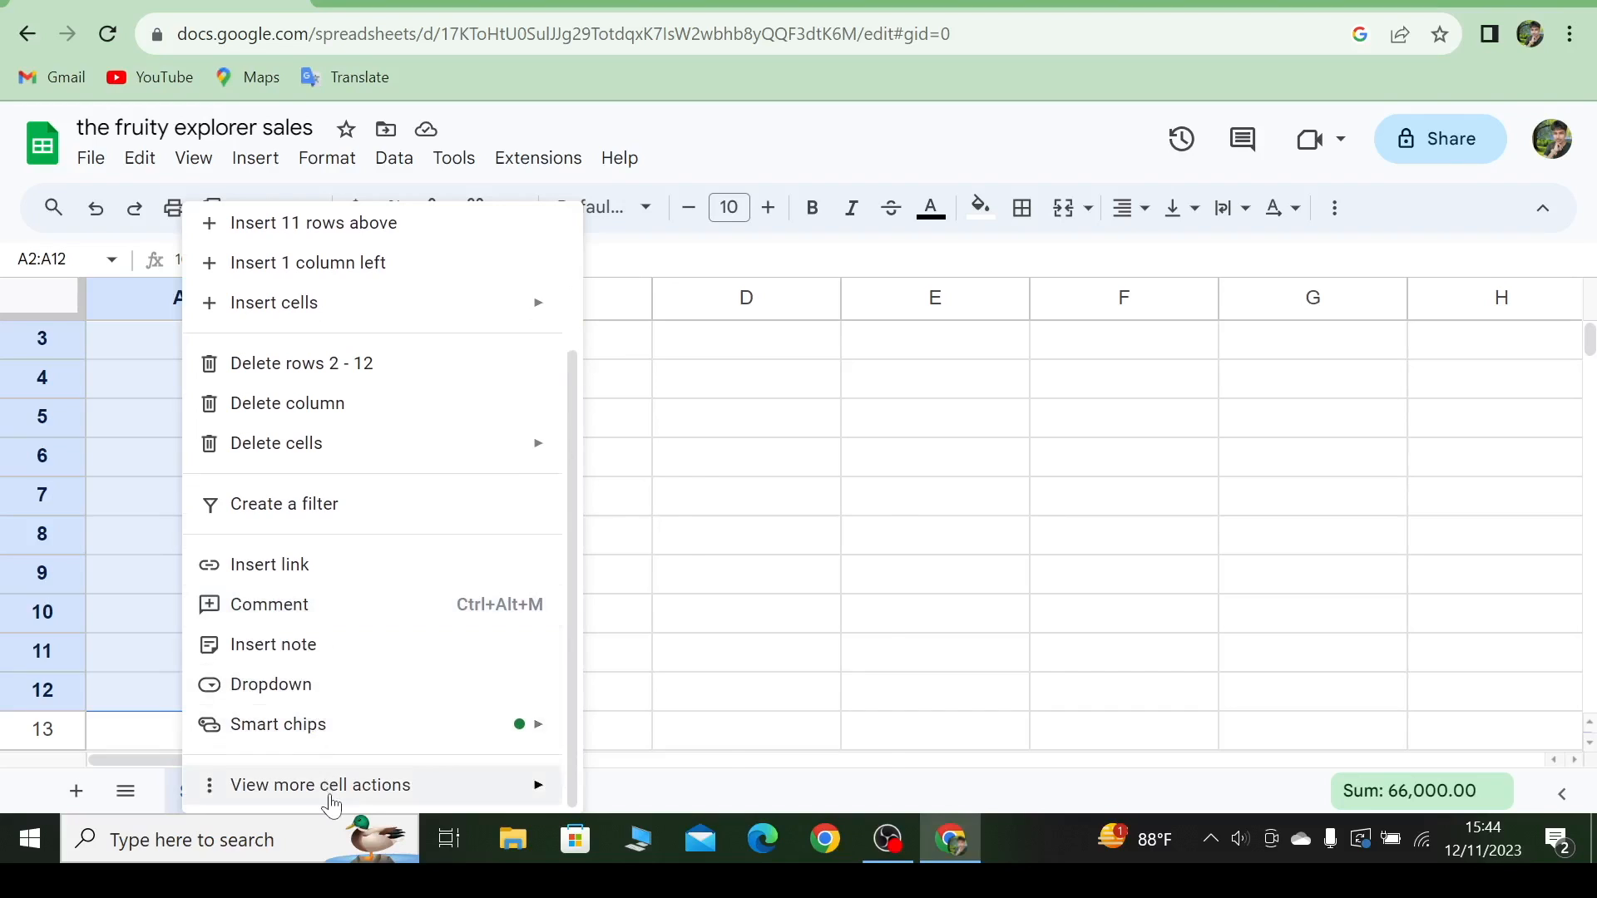
mouse_move(333, 804)
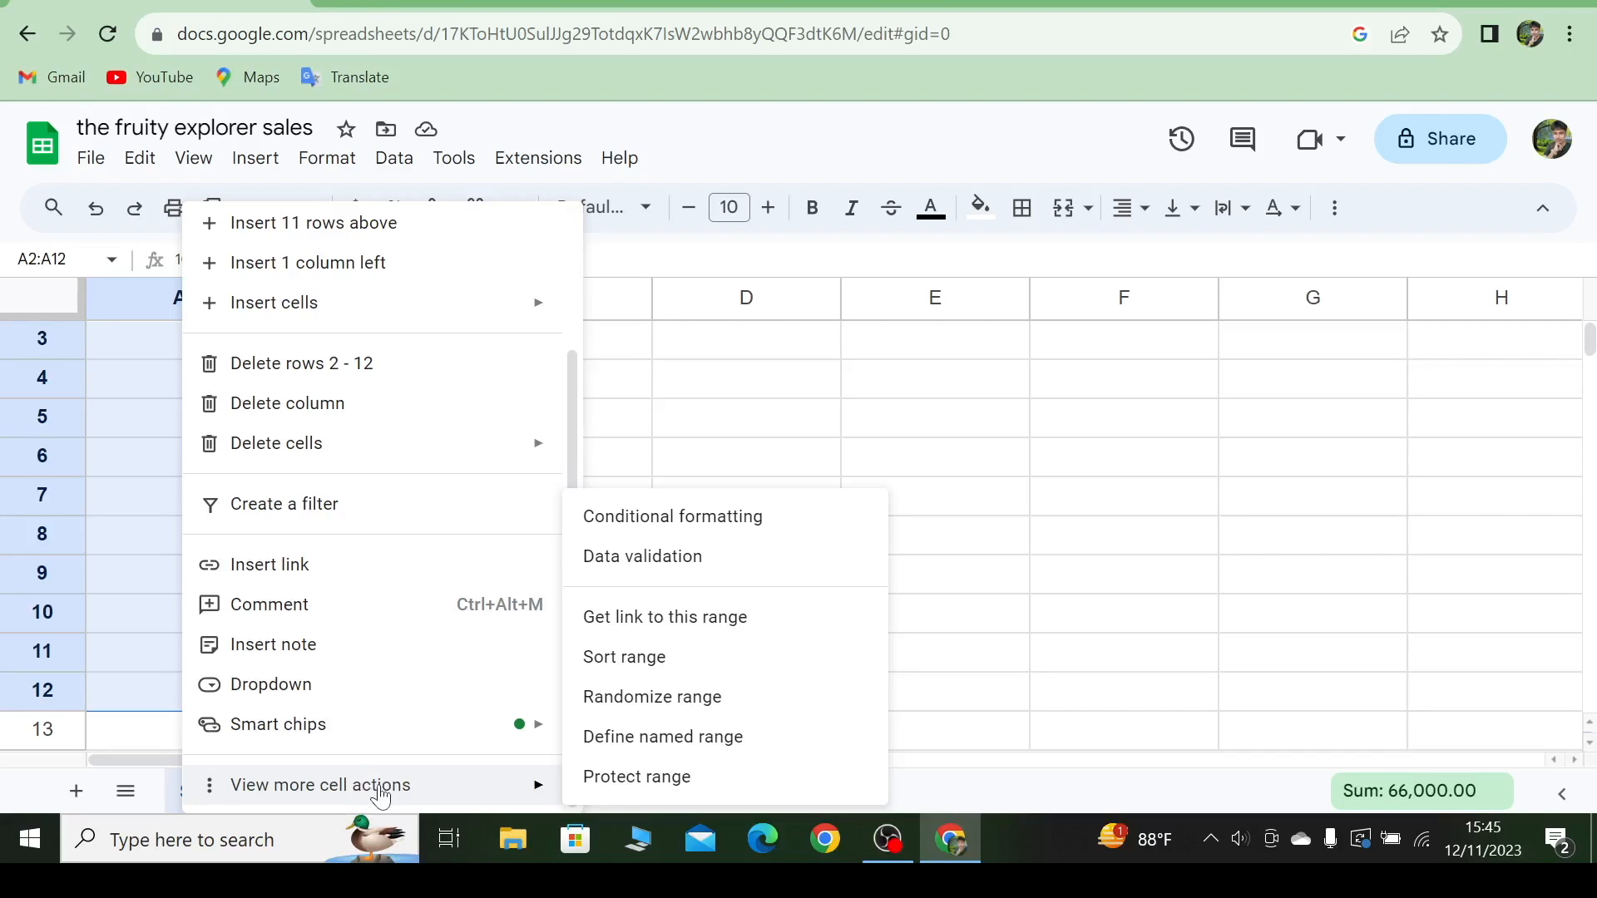
click(630, 703)
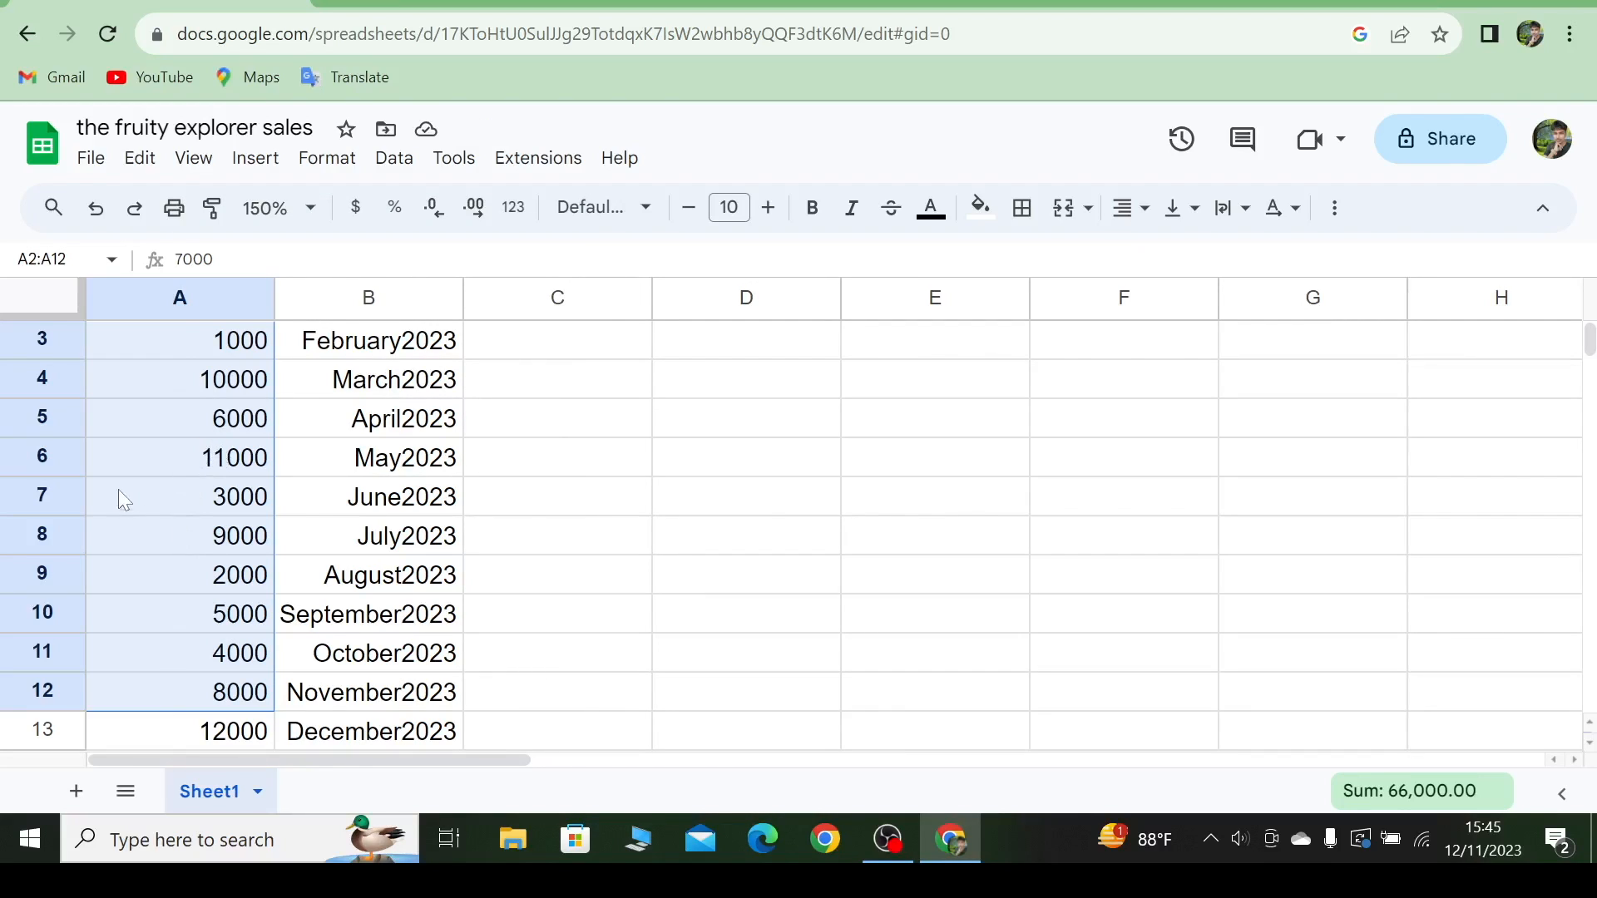
scroll(220, 441, up, 1)
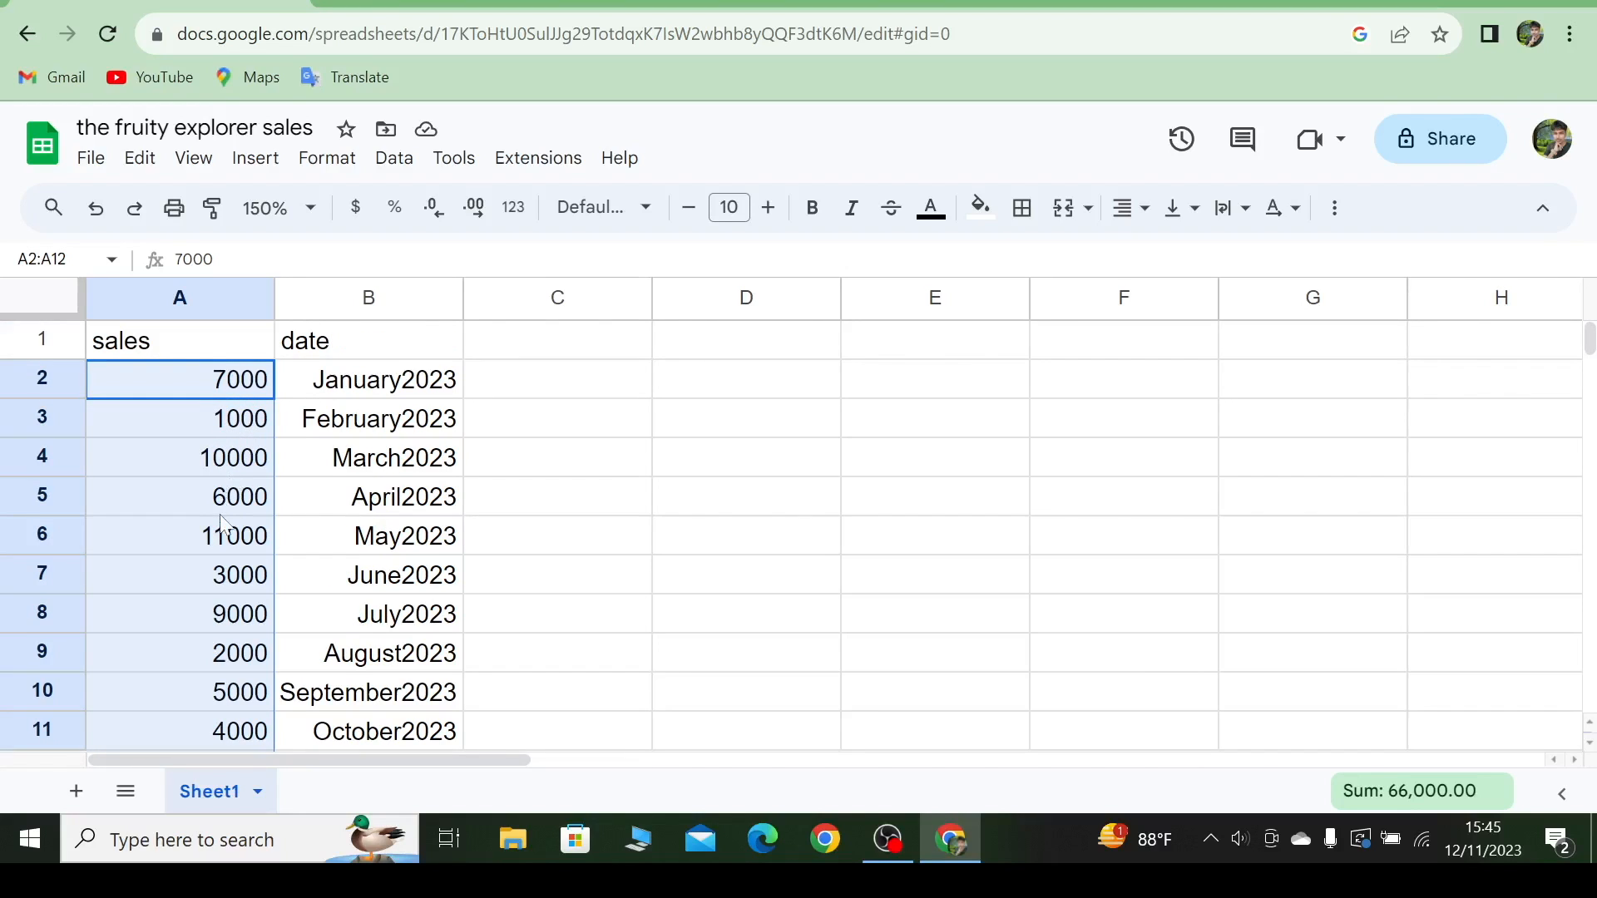
- Extend the sales selection to A2:A13 and open the formatting options
key(shift+Down)
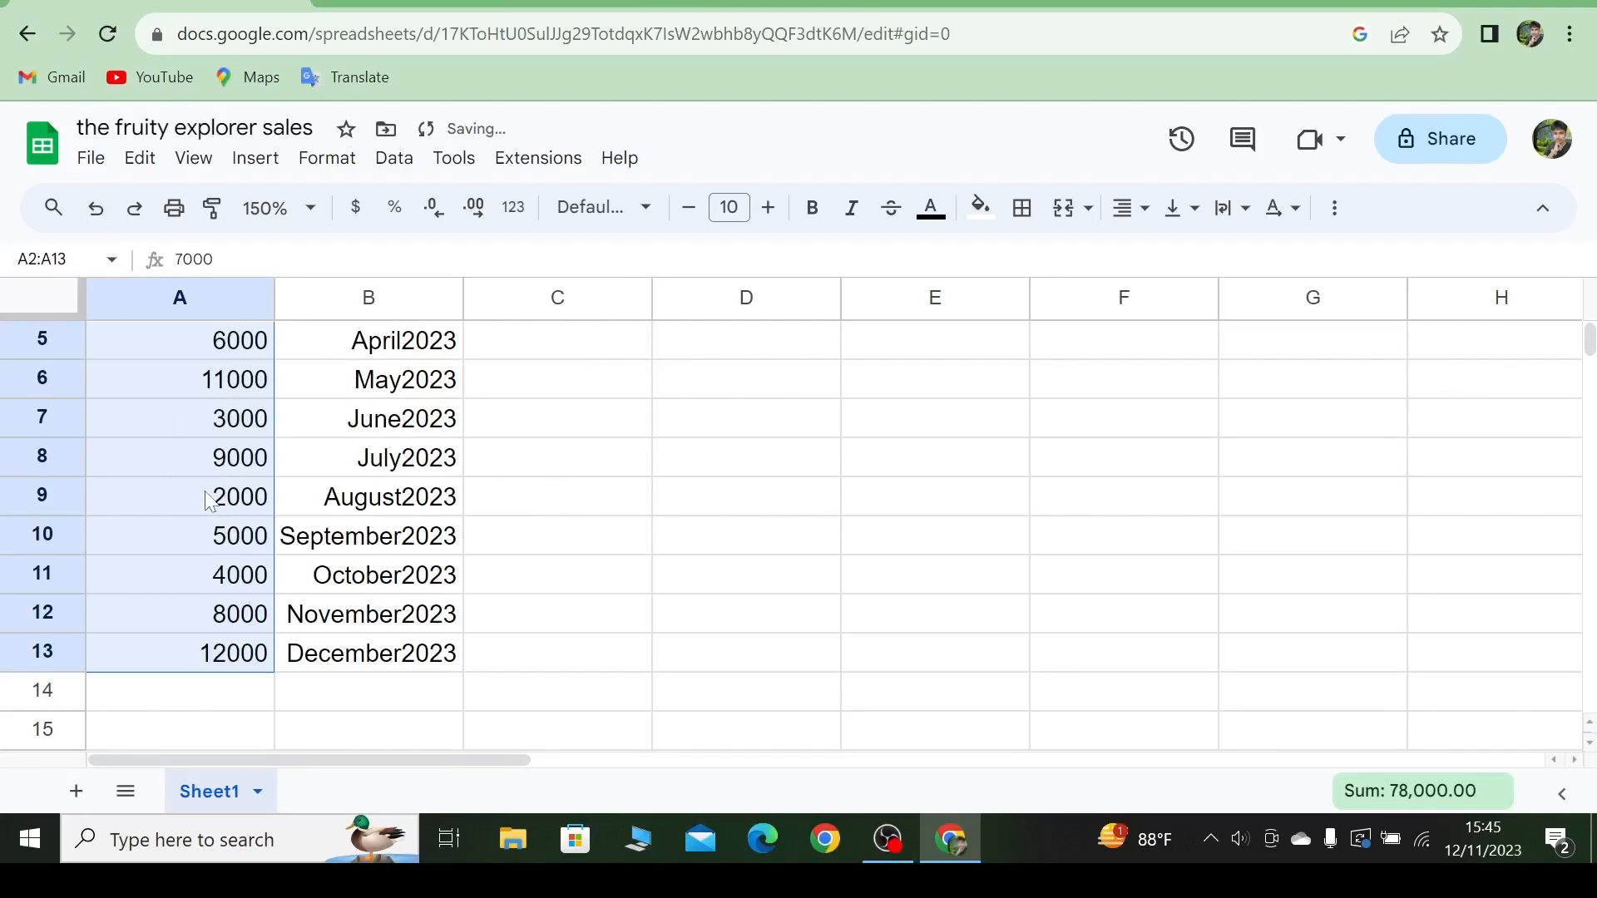
click(331, 160)
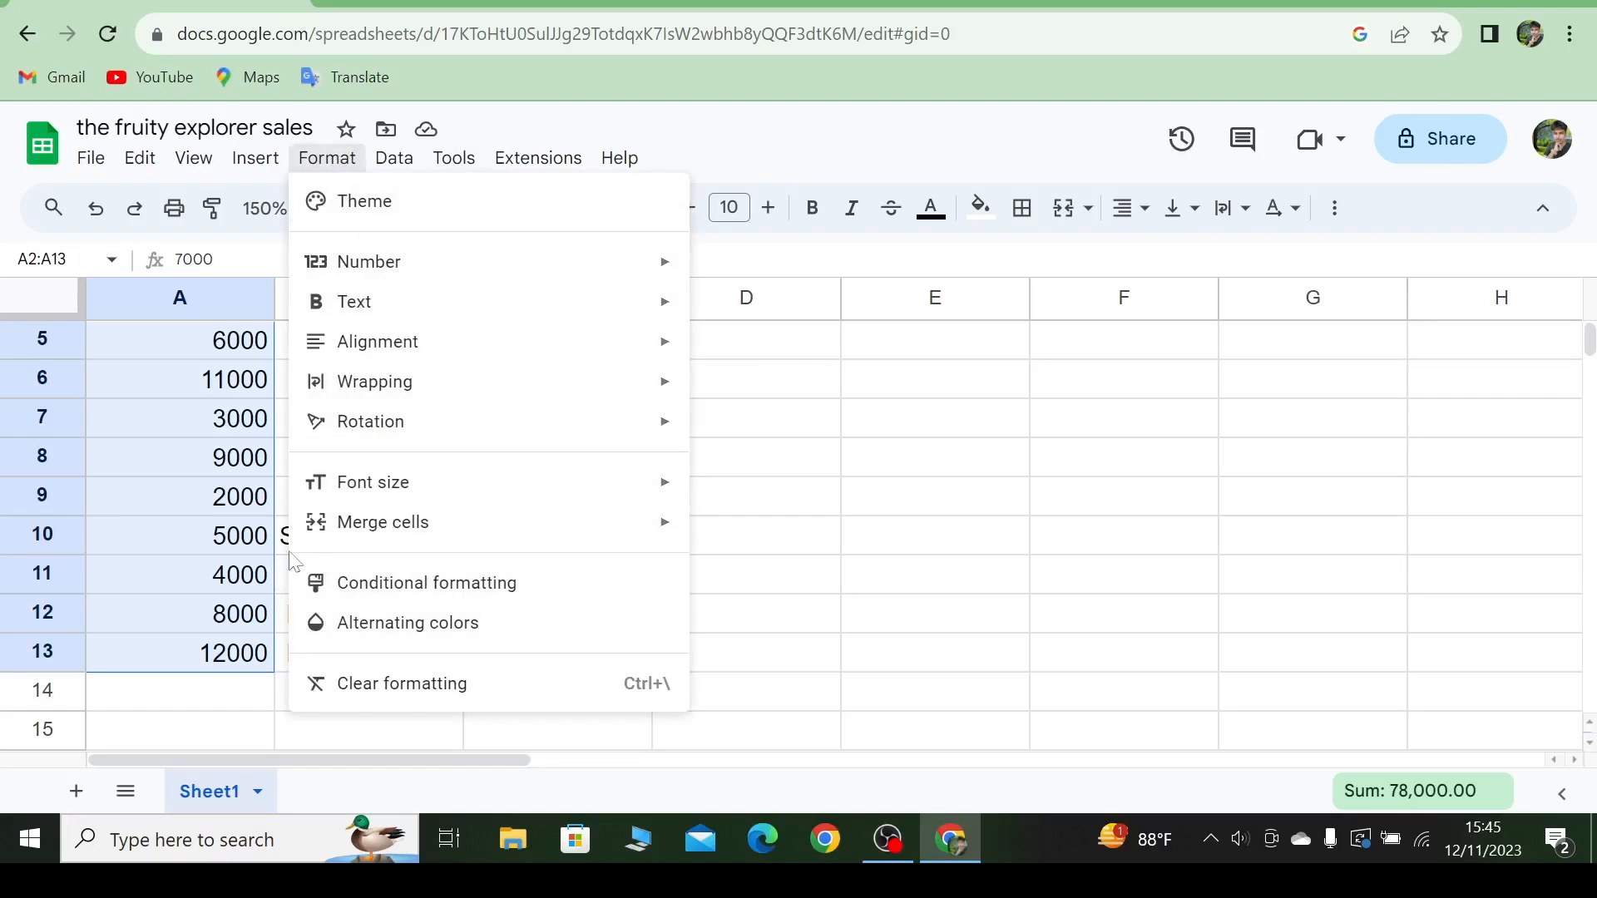
mouse_move(430, 518)
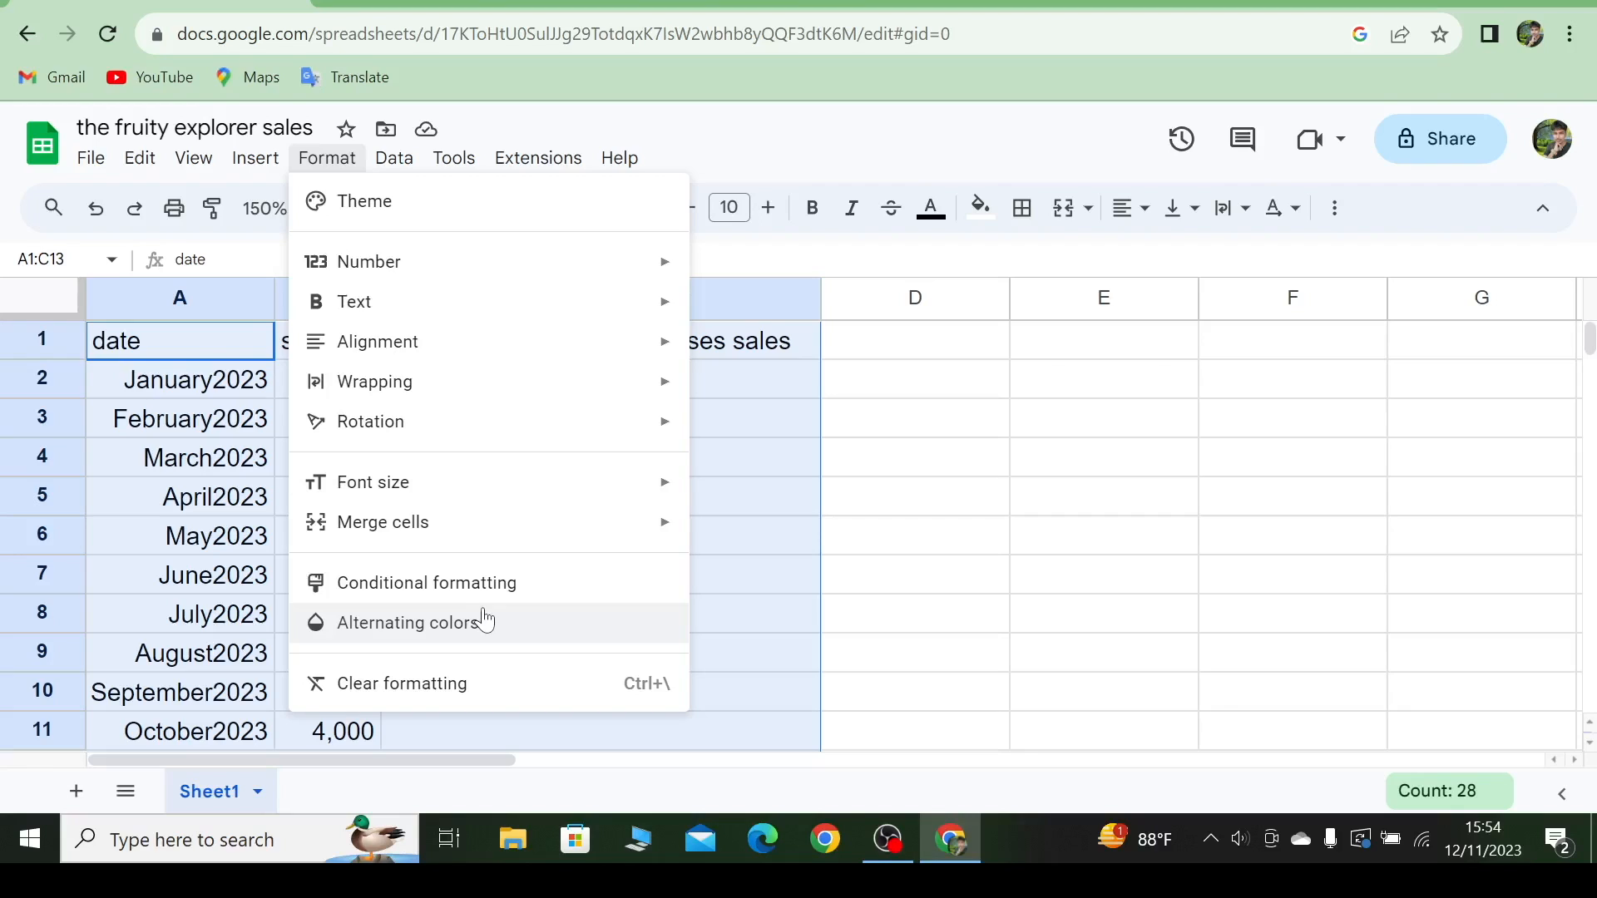
- Apply alternating colors with a header to A1:C13, compare several default styles, and choose the orange one
click(485, 620)
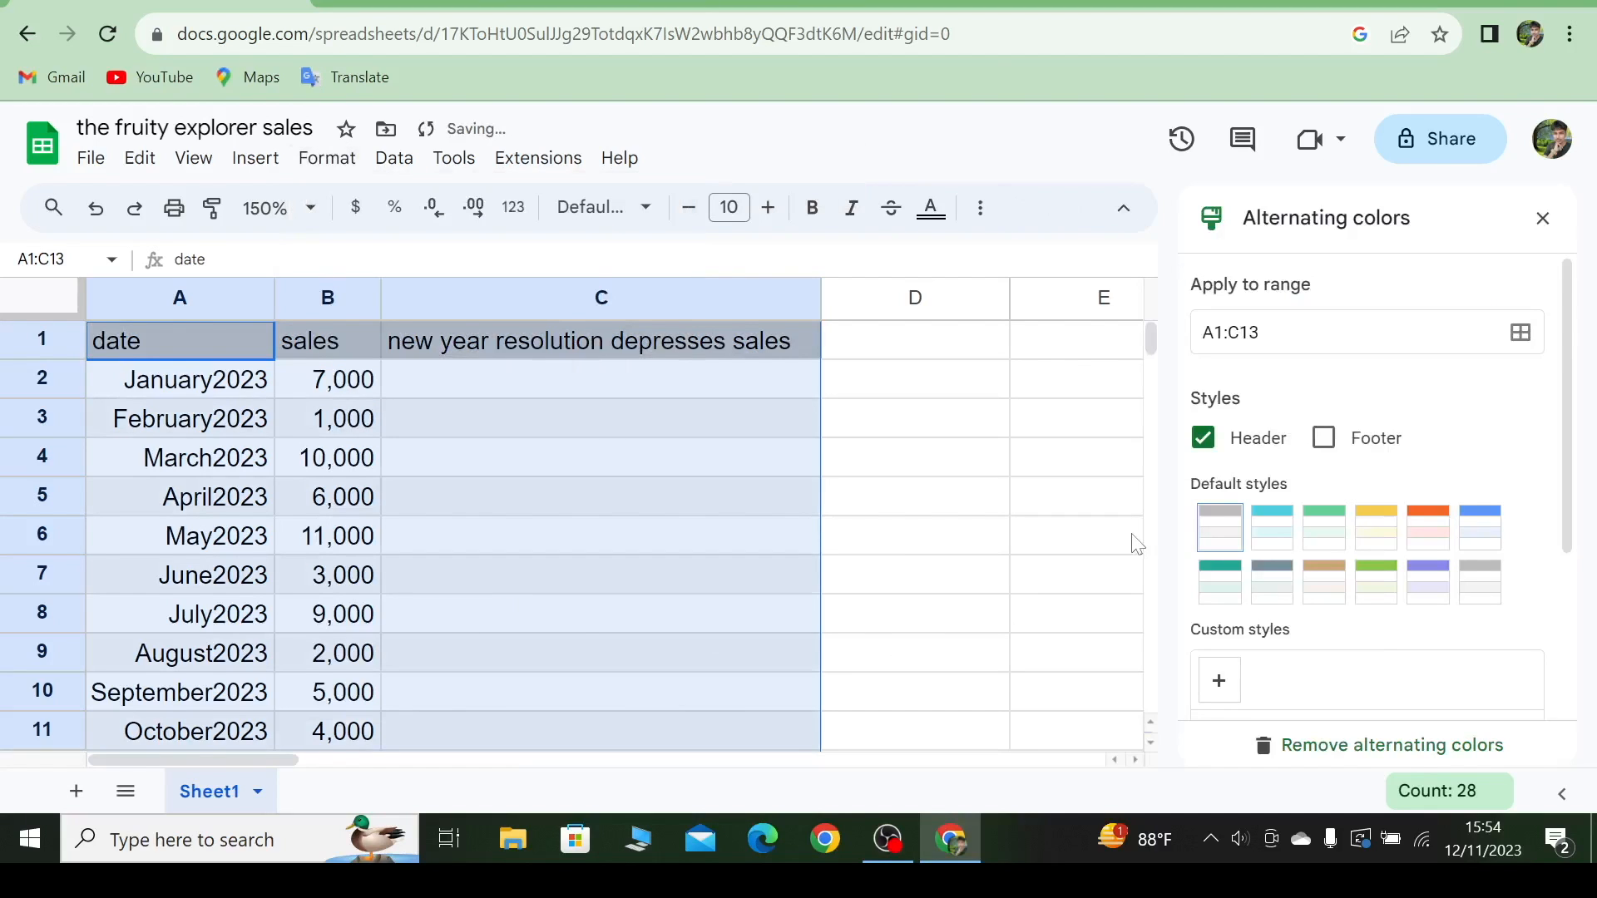
click(1425, 598)
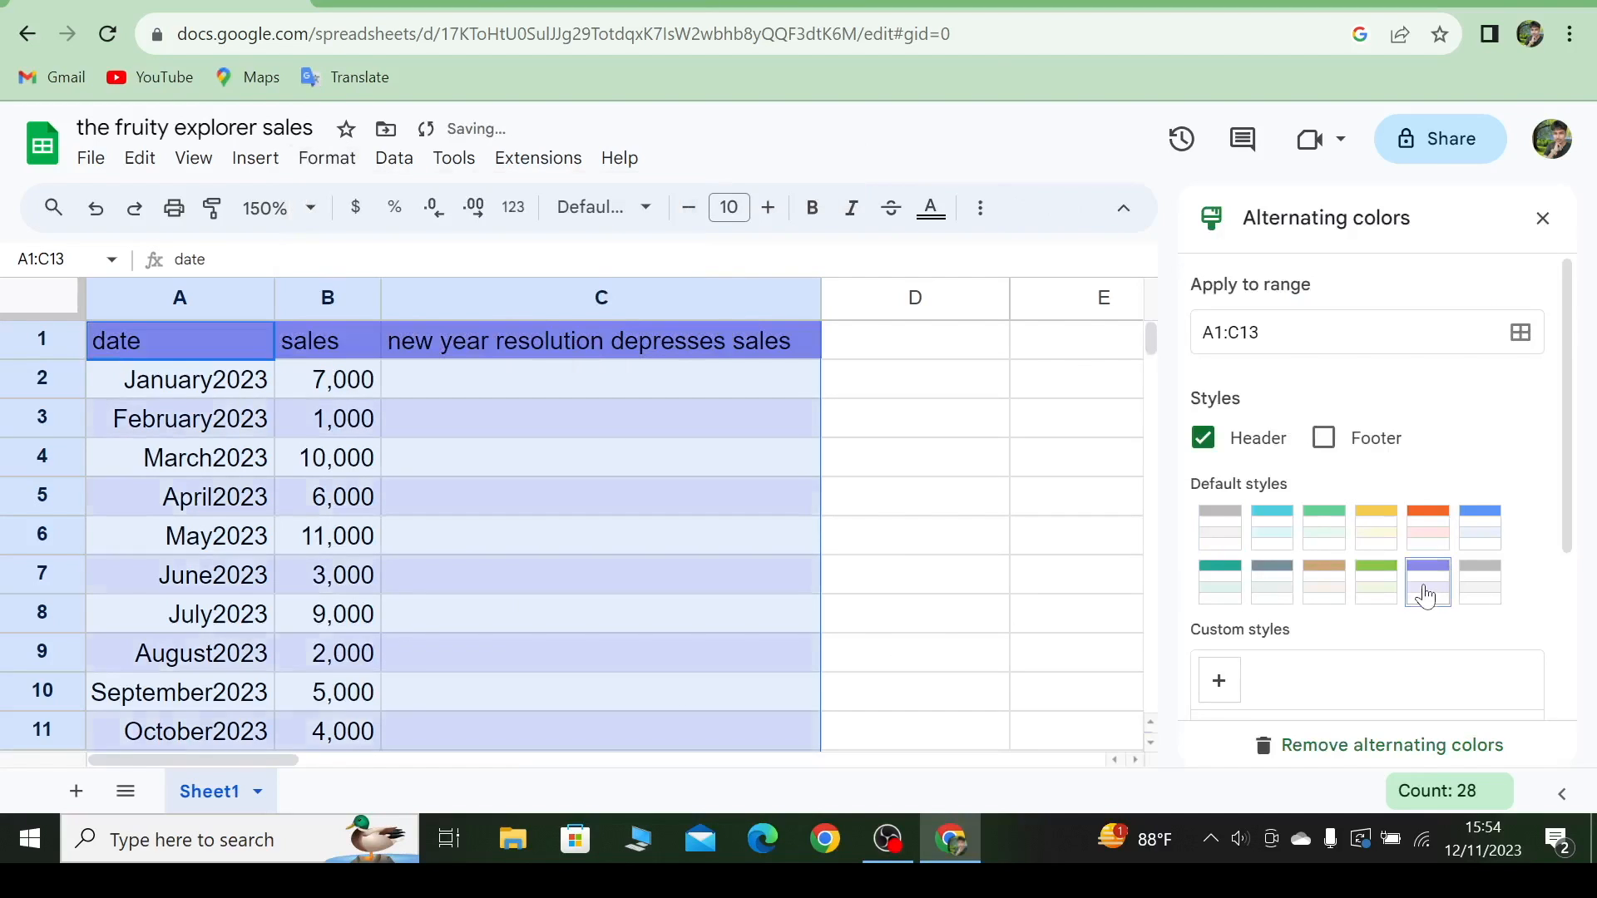
click(1471, 587)
click(1424, 532)
click(1359, 539)
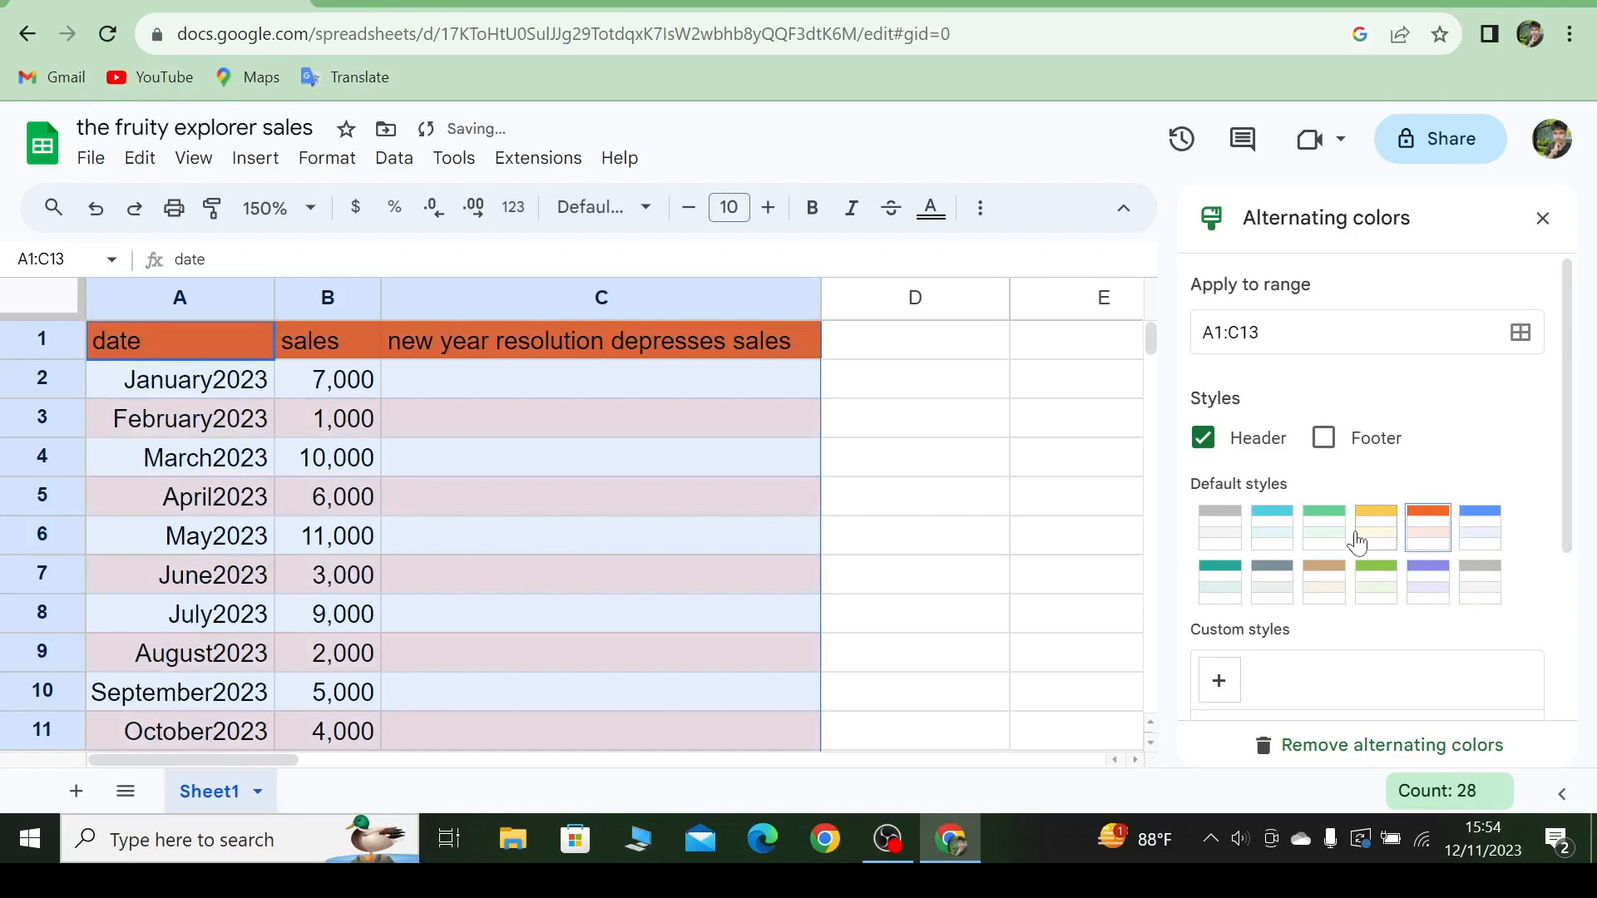
click(1264, 545)
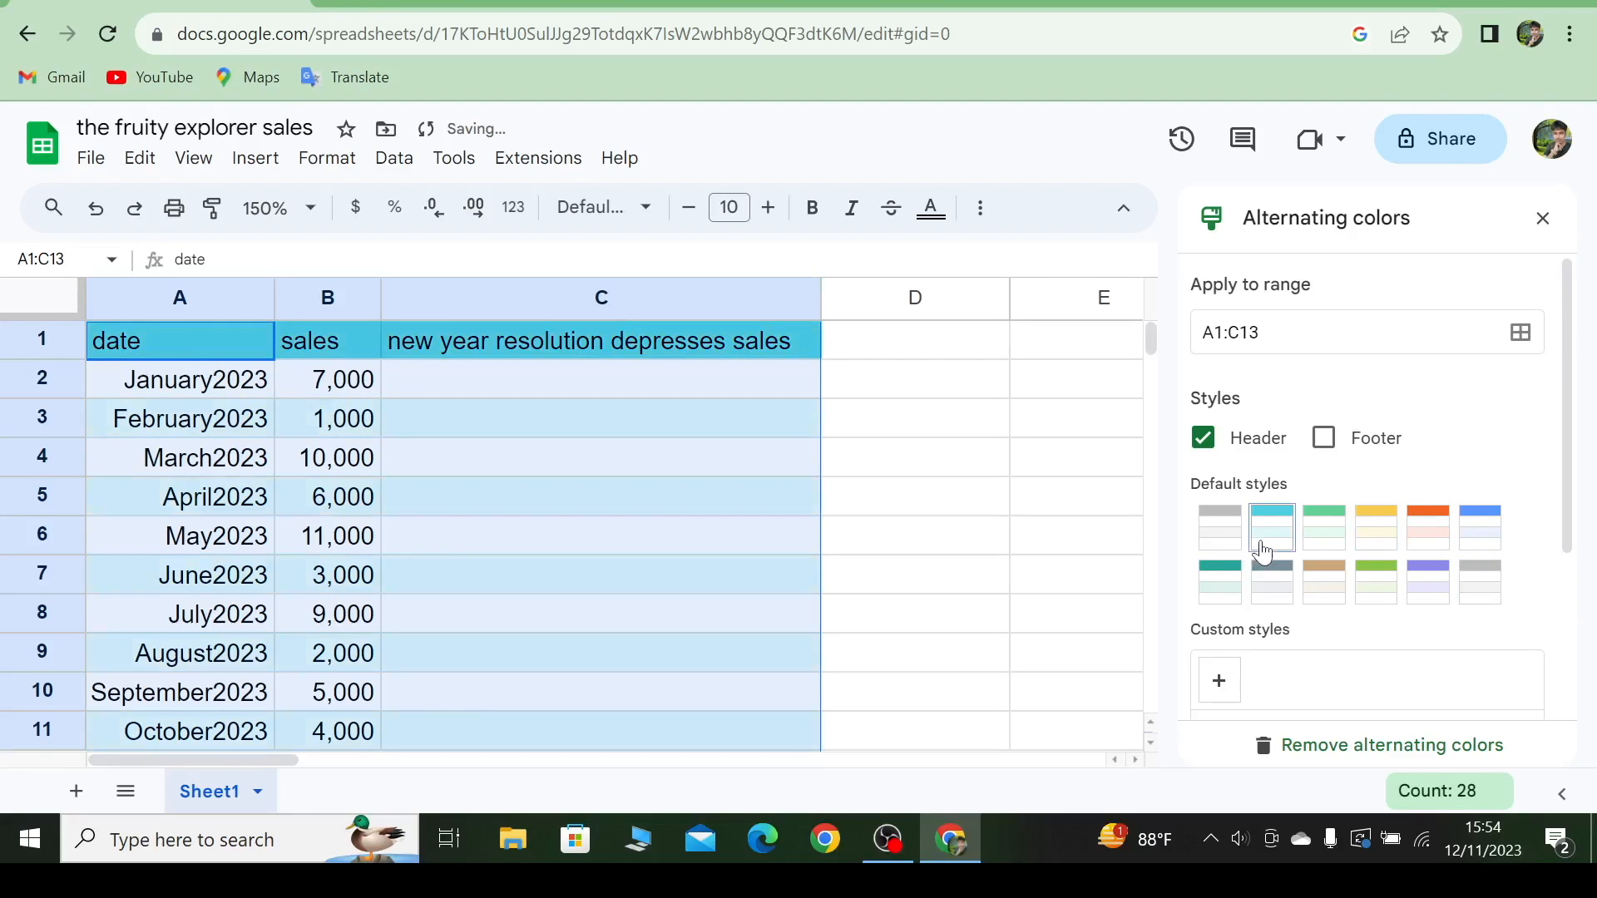
click(1477, 539)
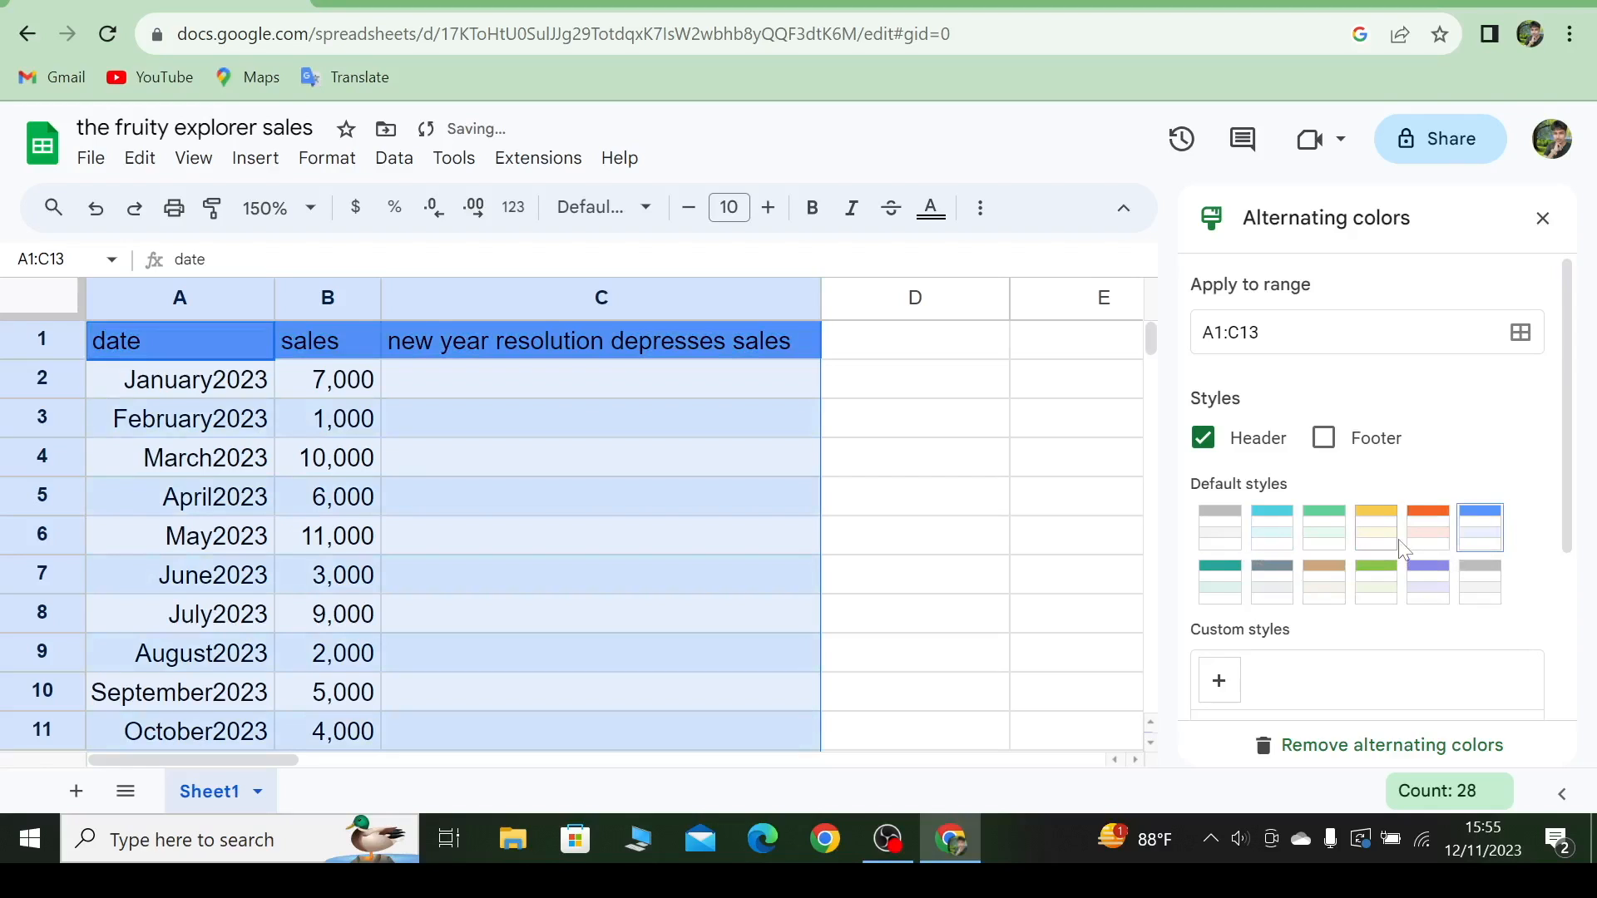
click(1394, 539)
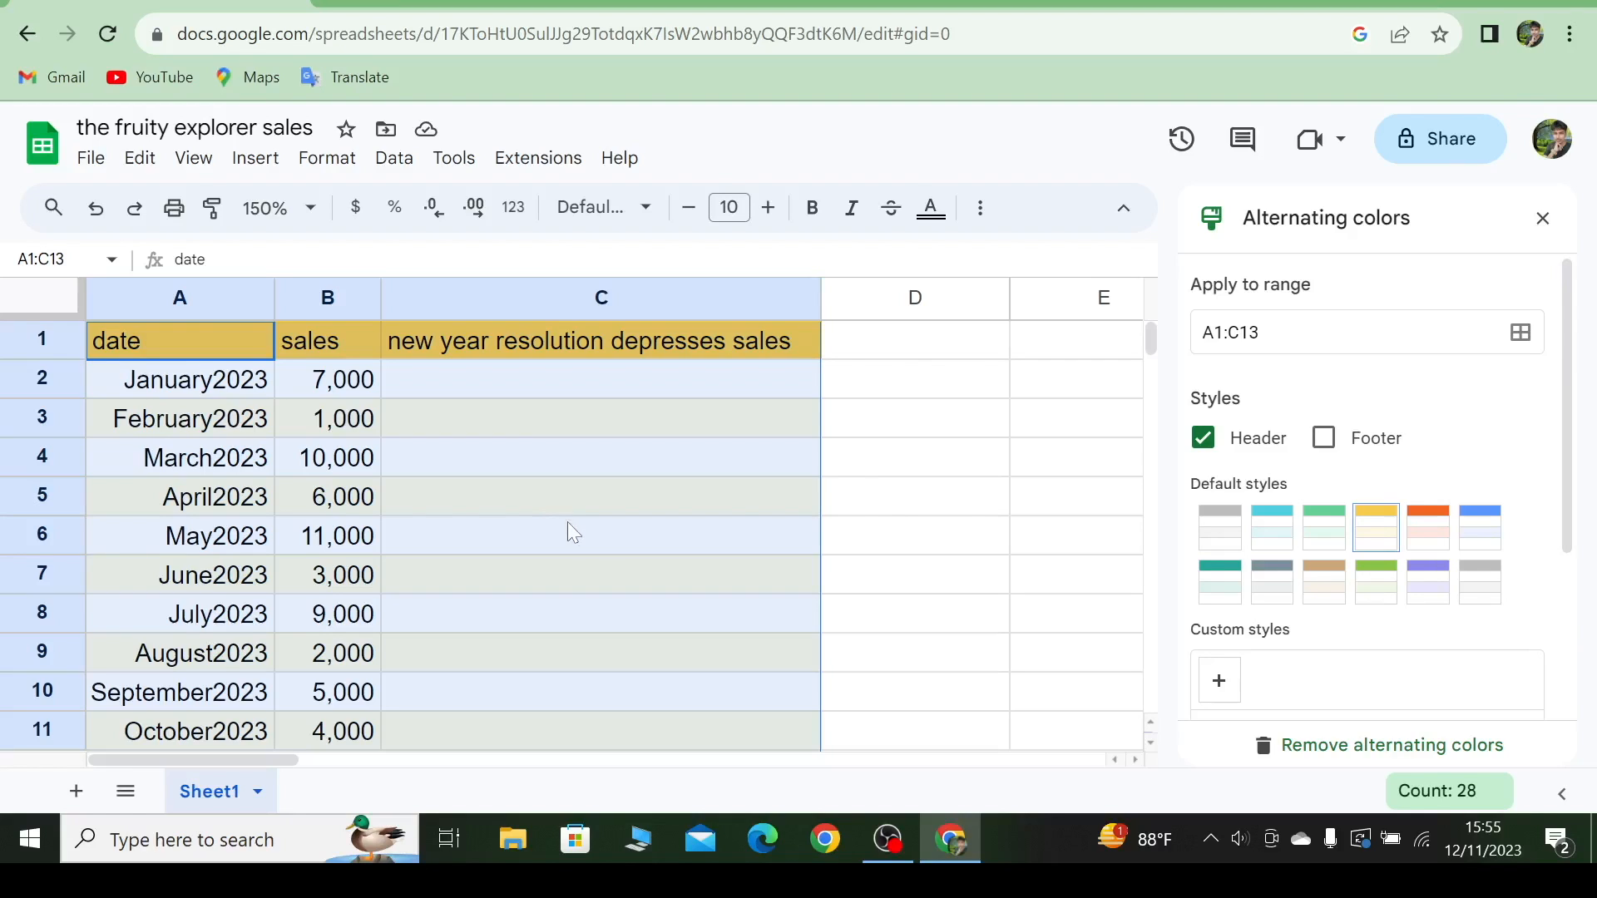
click(1428, 533)
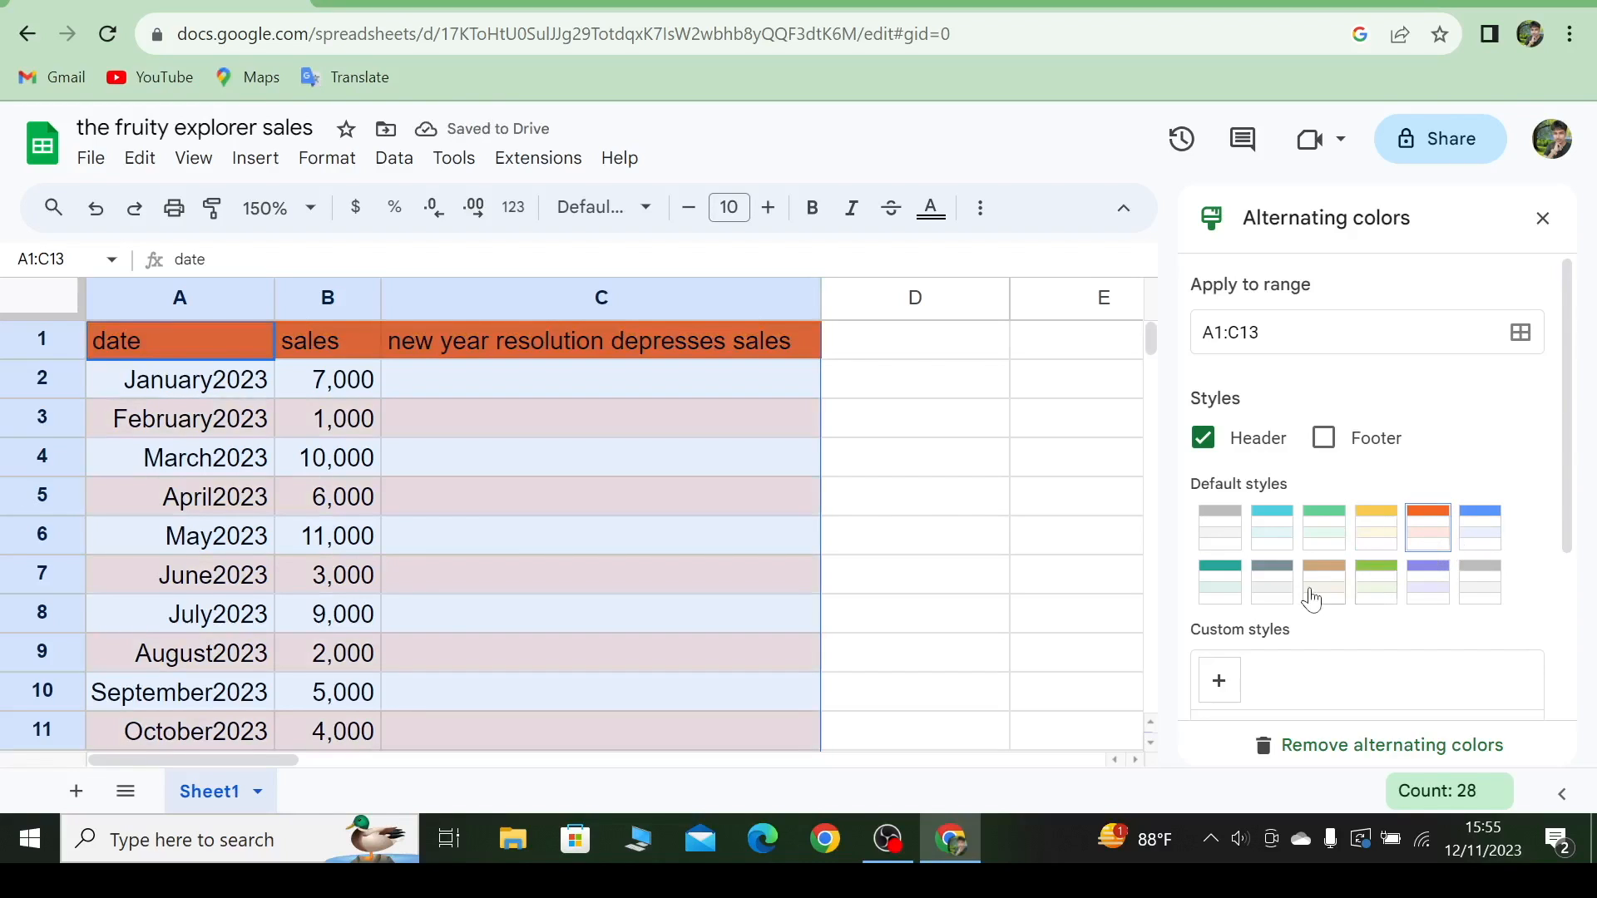
scroll(961, 533, down, 2)
scroll(958, 530, up, 2)
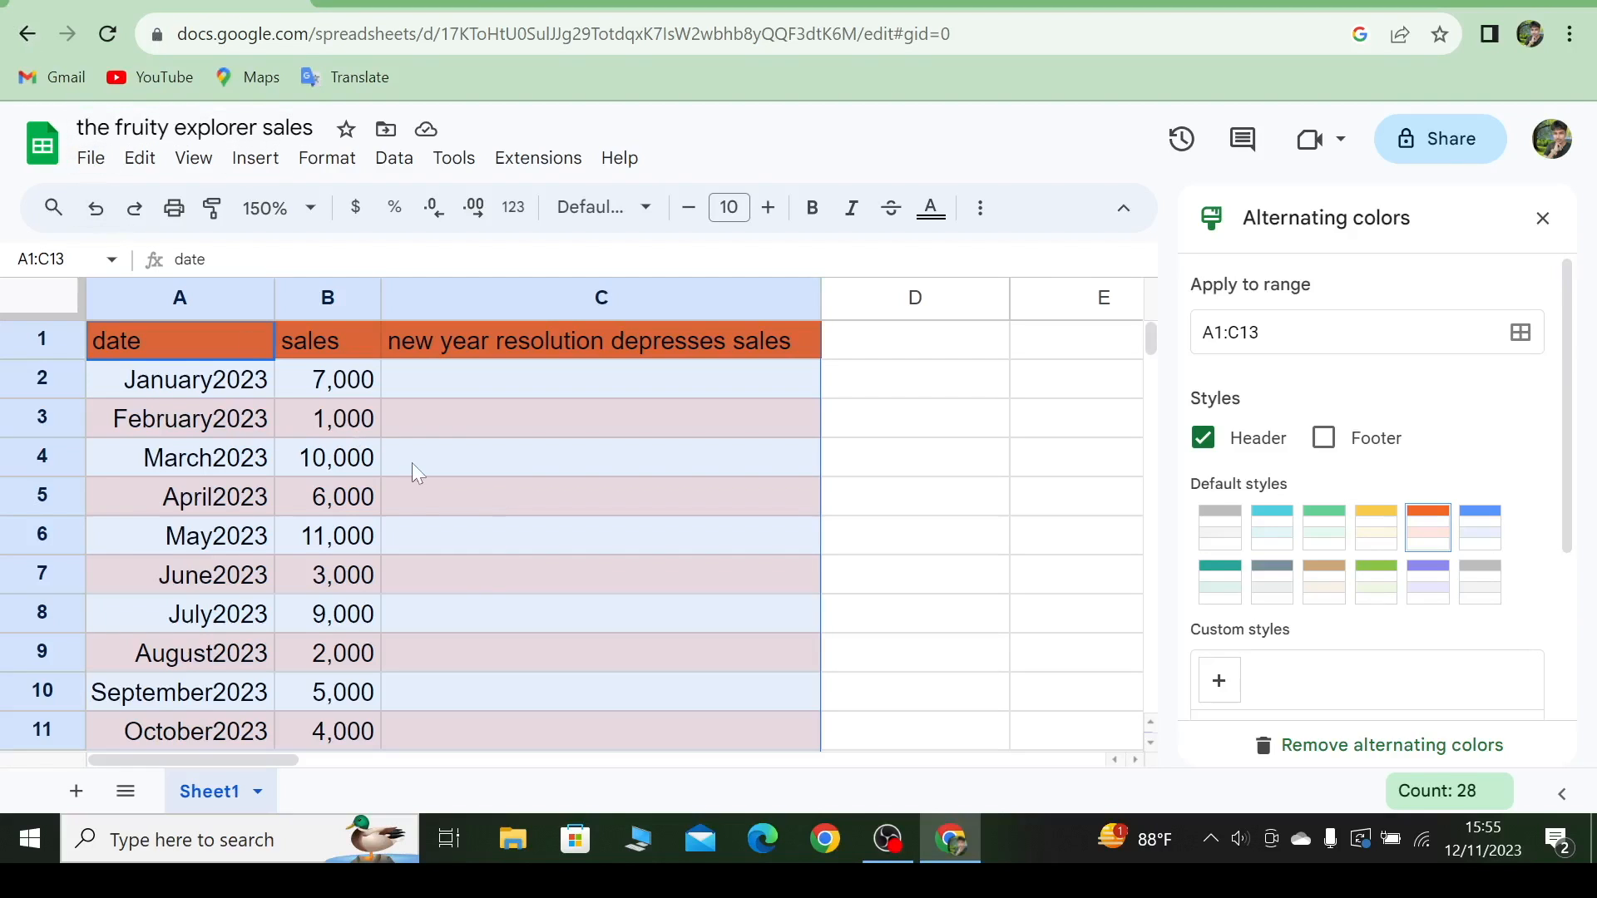
- Start a single-color conditional format rule for the sales values in B2:B13
click(323, 378)
drag(322, 378, 371, 494)
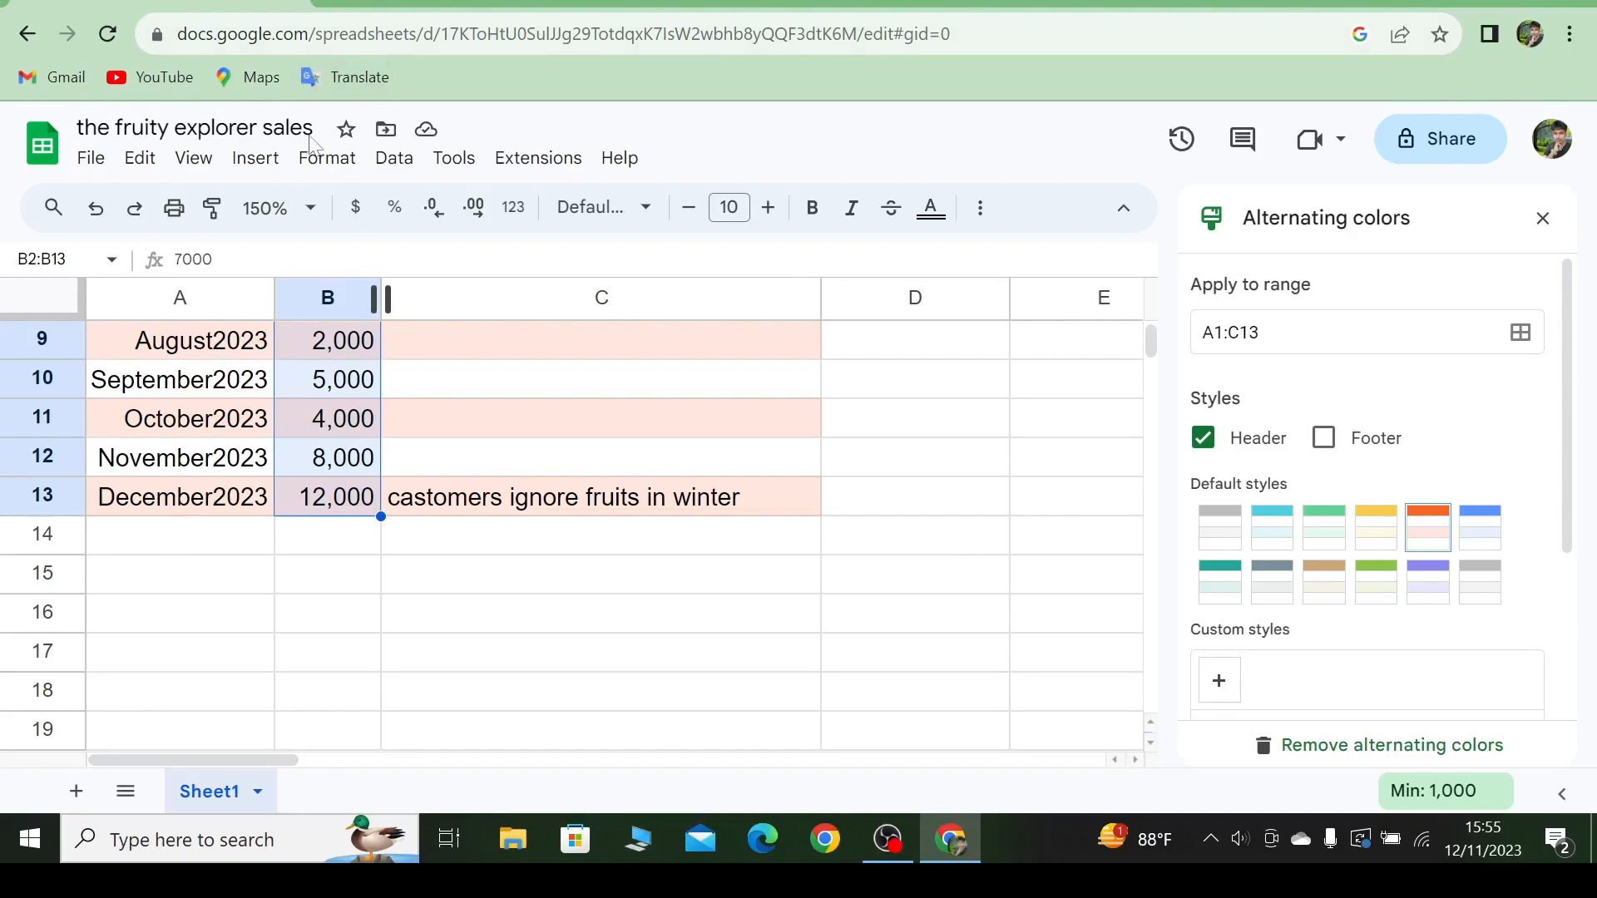
click(321, 165)
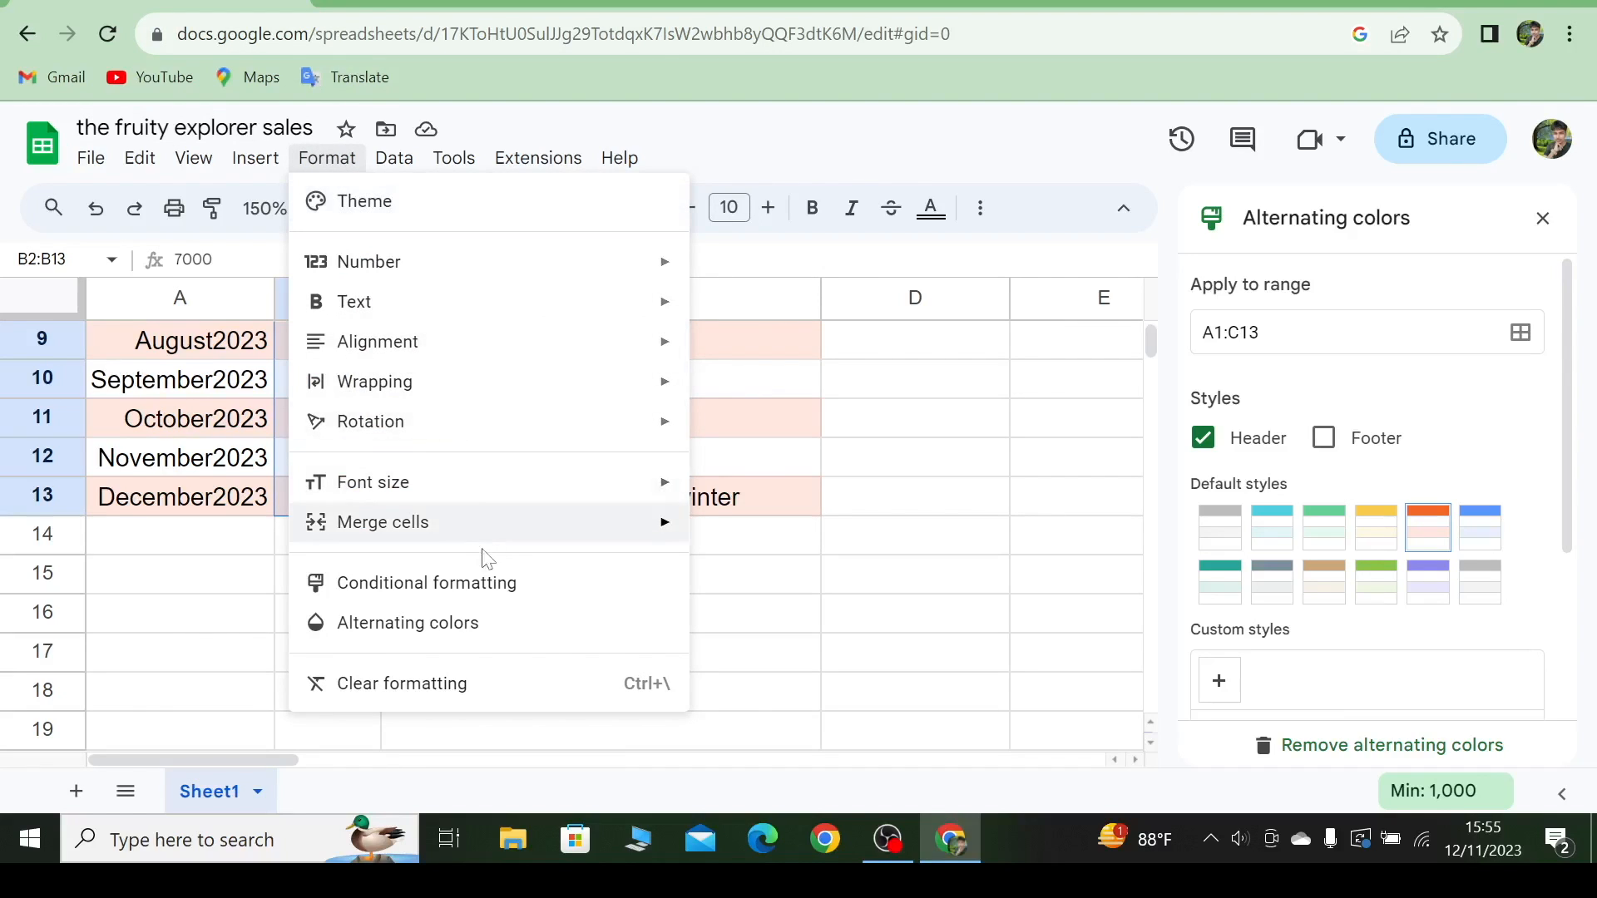
click(488, 583)
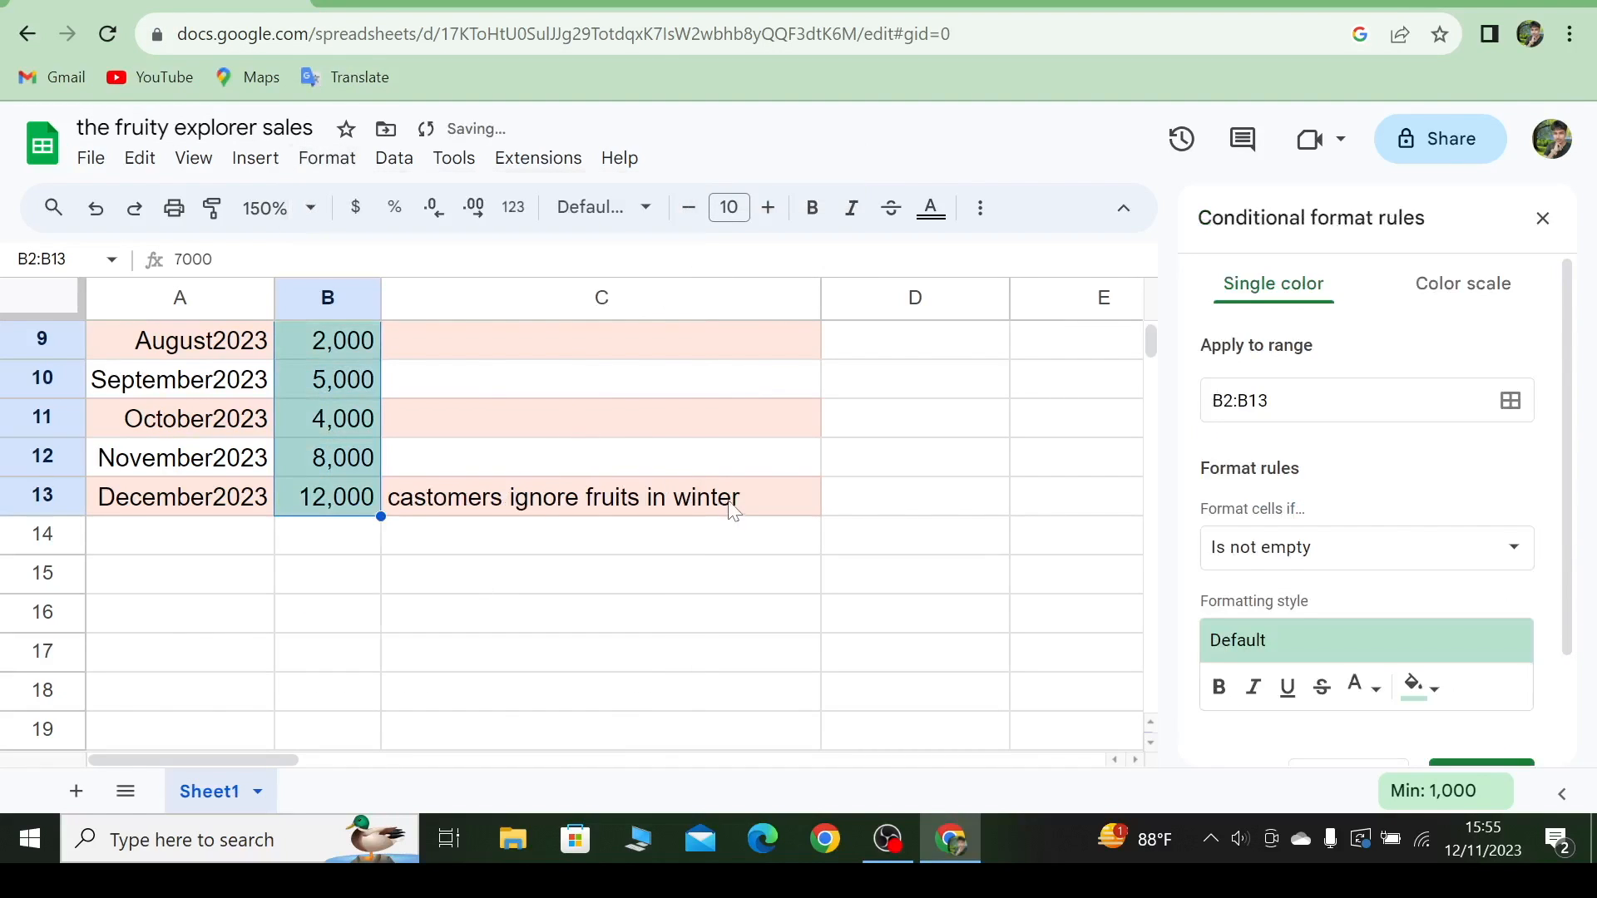
scroll(732, 499, up, 5)
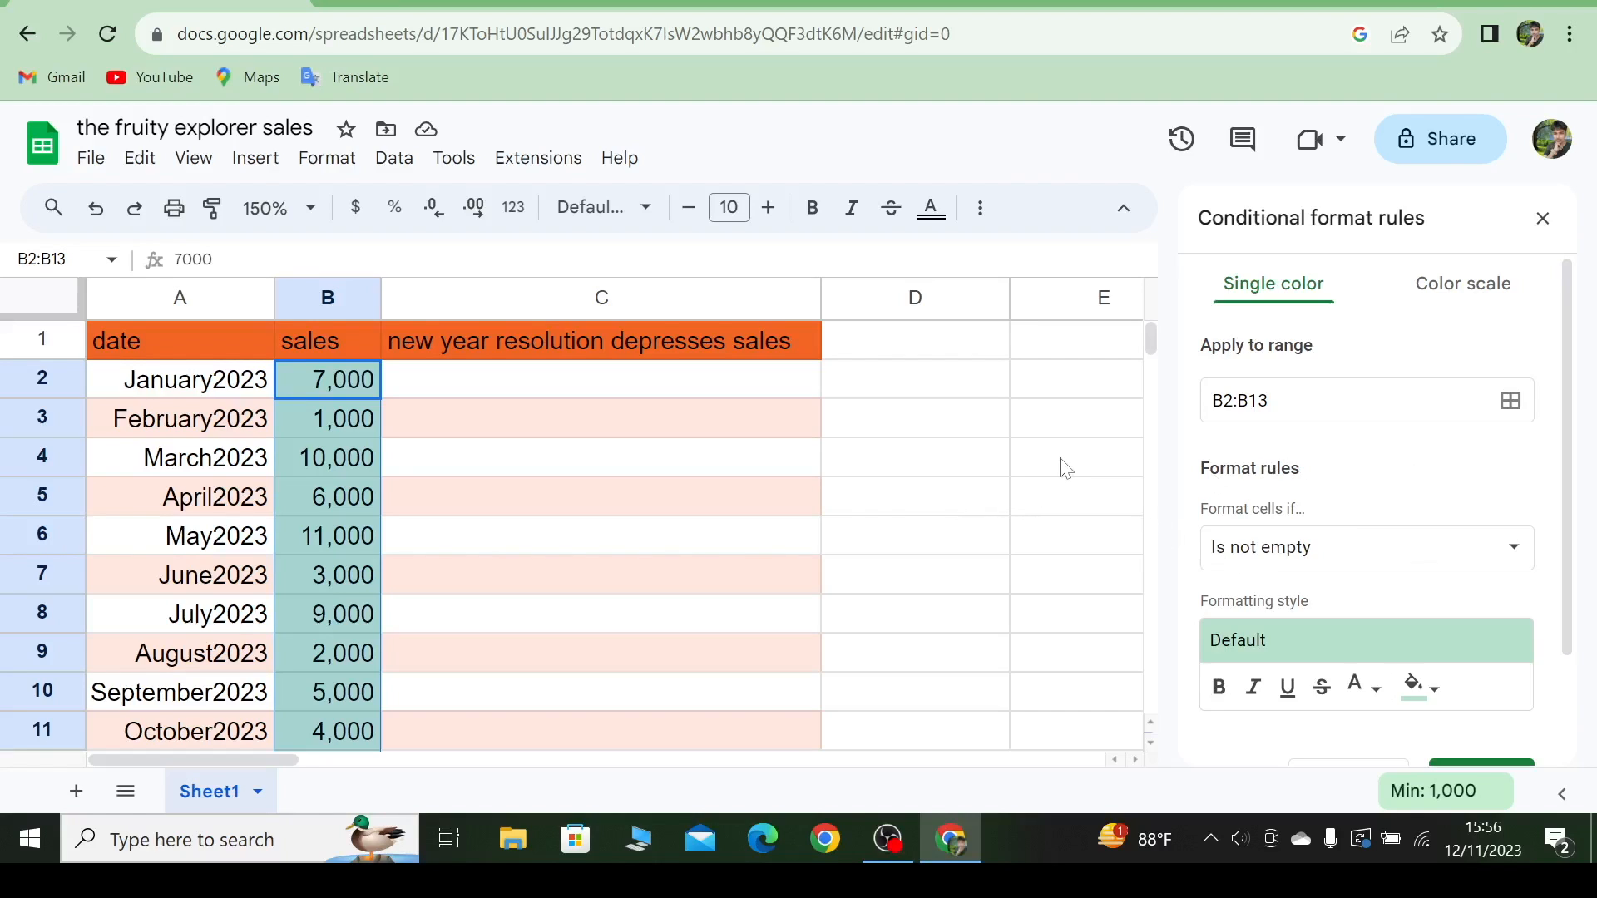
- Review the conditions available for the single-color rule on B2:B13 without choosing one
click(1253, 549)
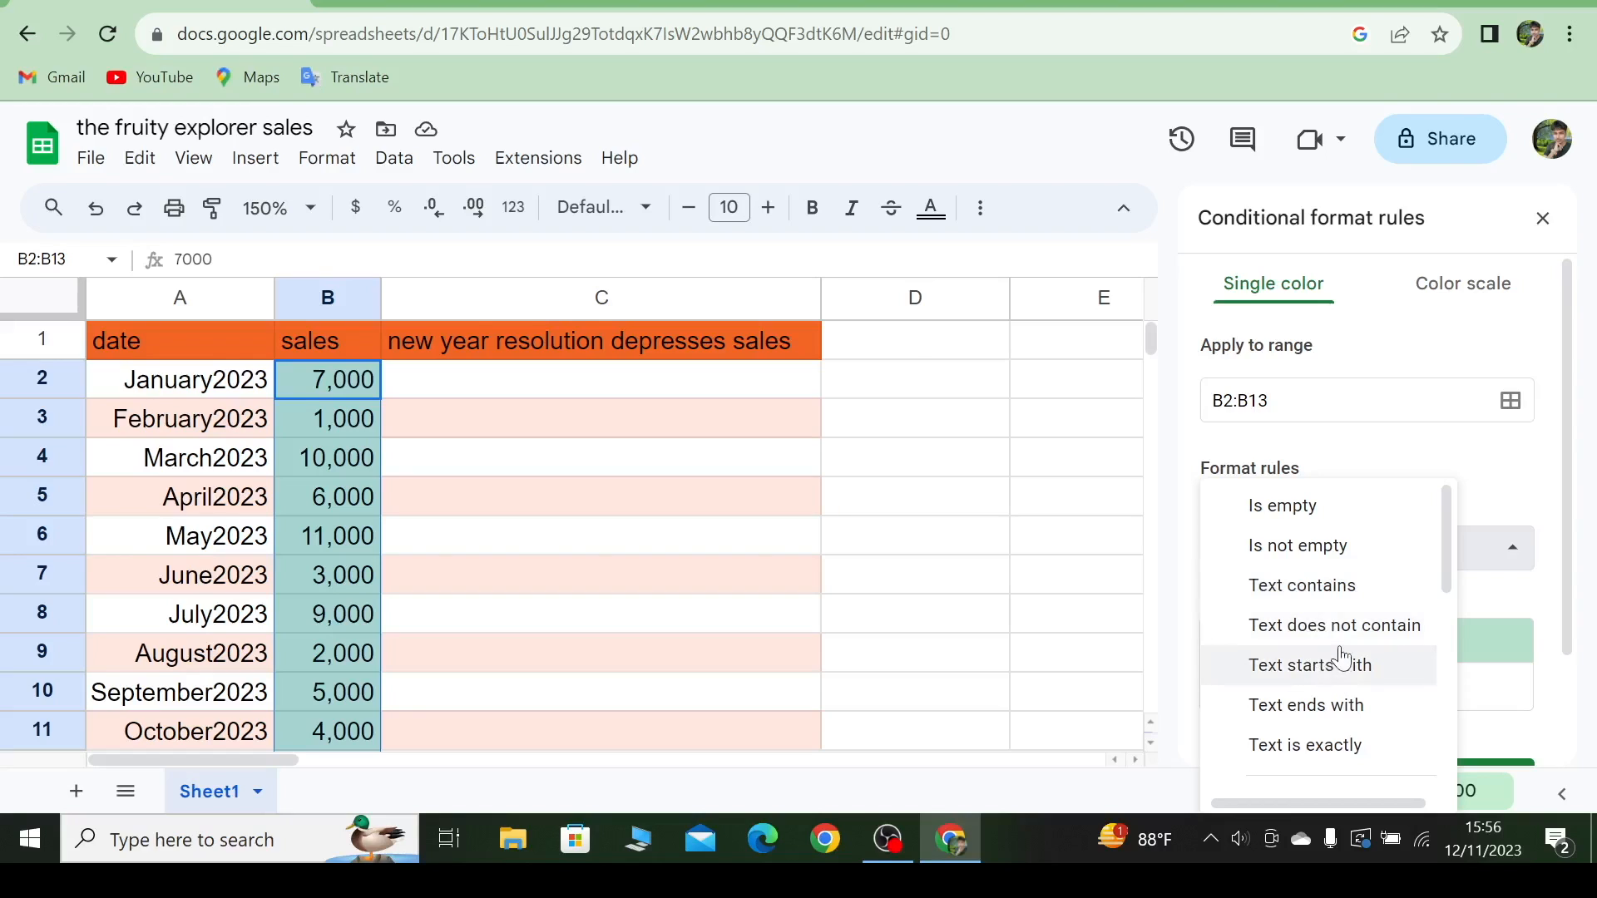
scroll(1327, 657, down, 2)
scroll(1335, 634, down, 4)
scroll(1337, 639, down, 2)
scroll(1337, 639, down, 2)
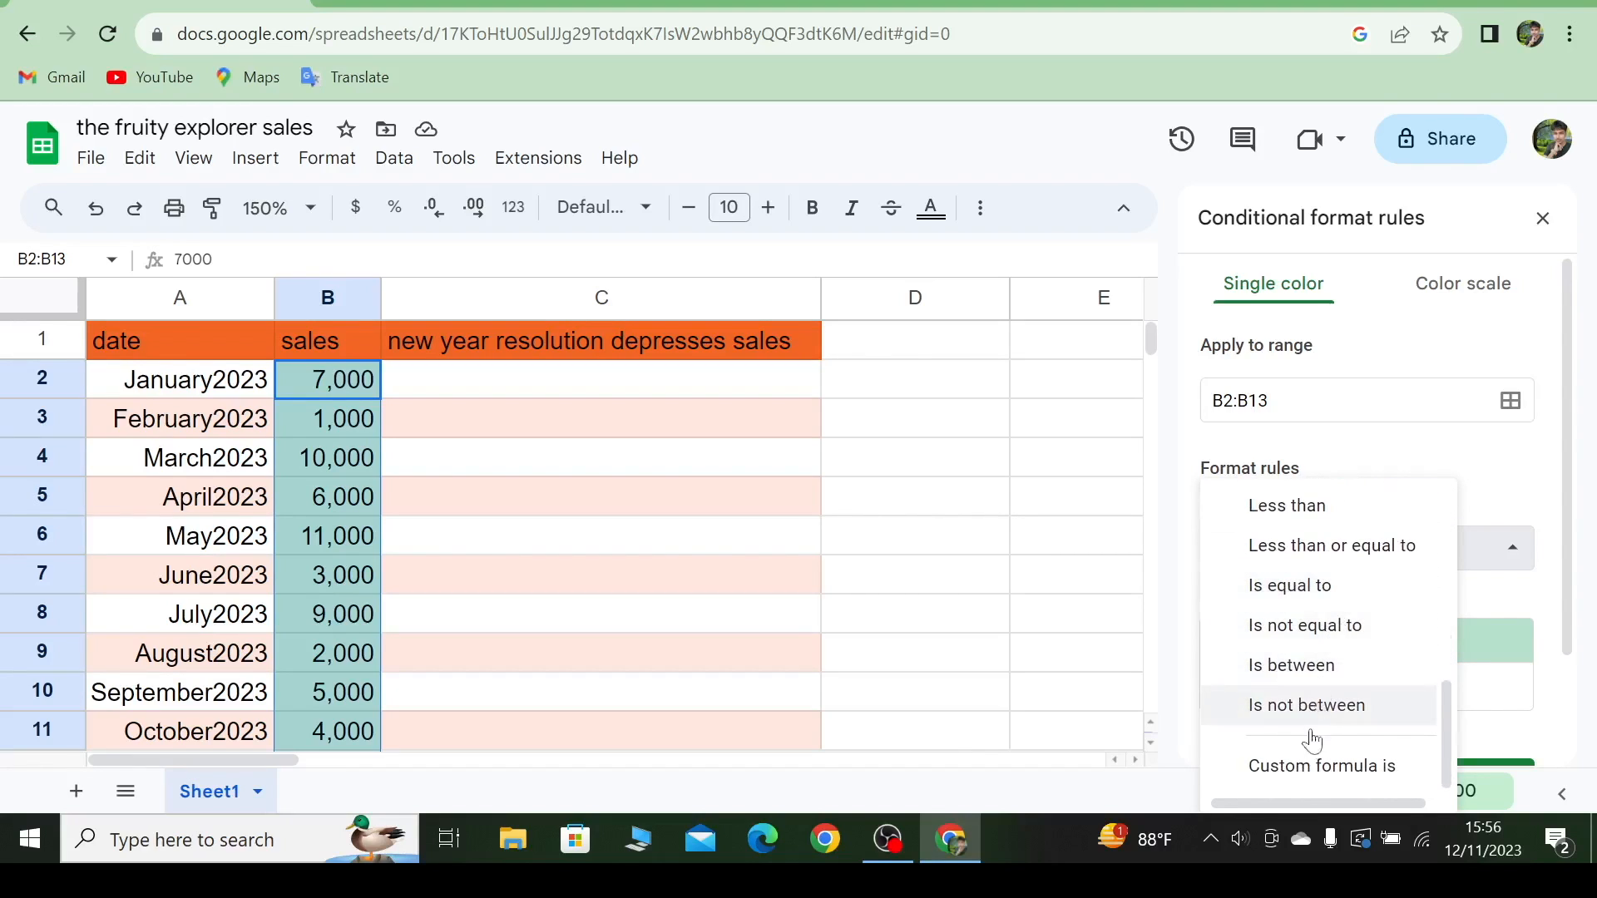
scroll(1344, 642, up, 5)
scroll(1344, 640, up, 5)
click(1351, 460)
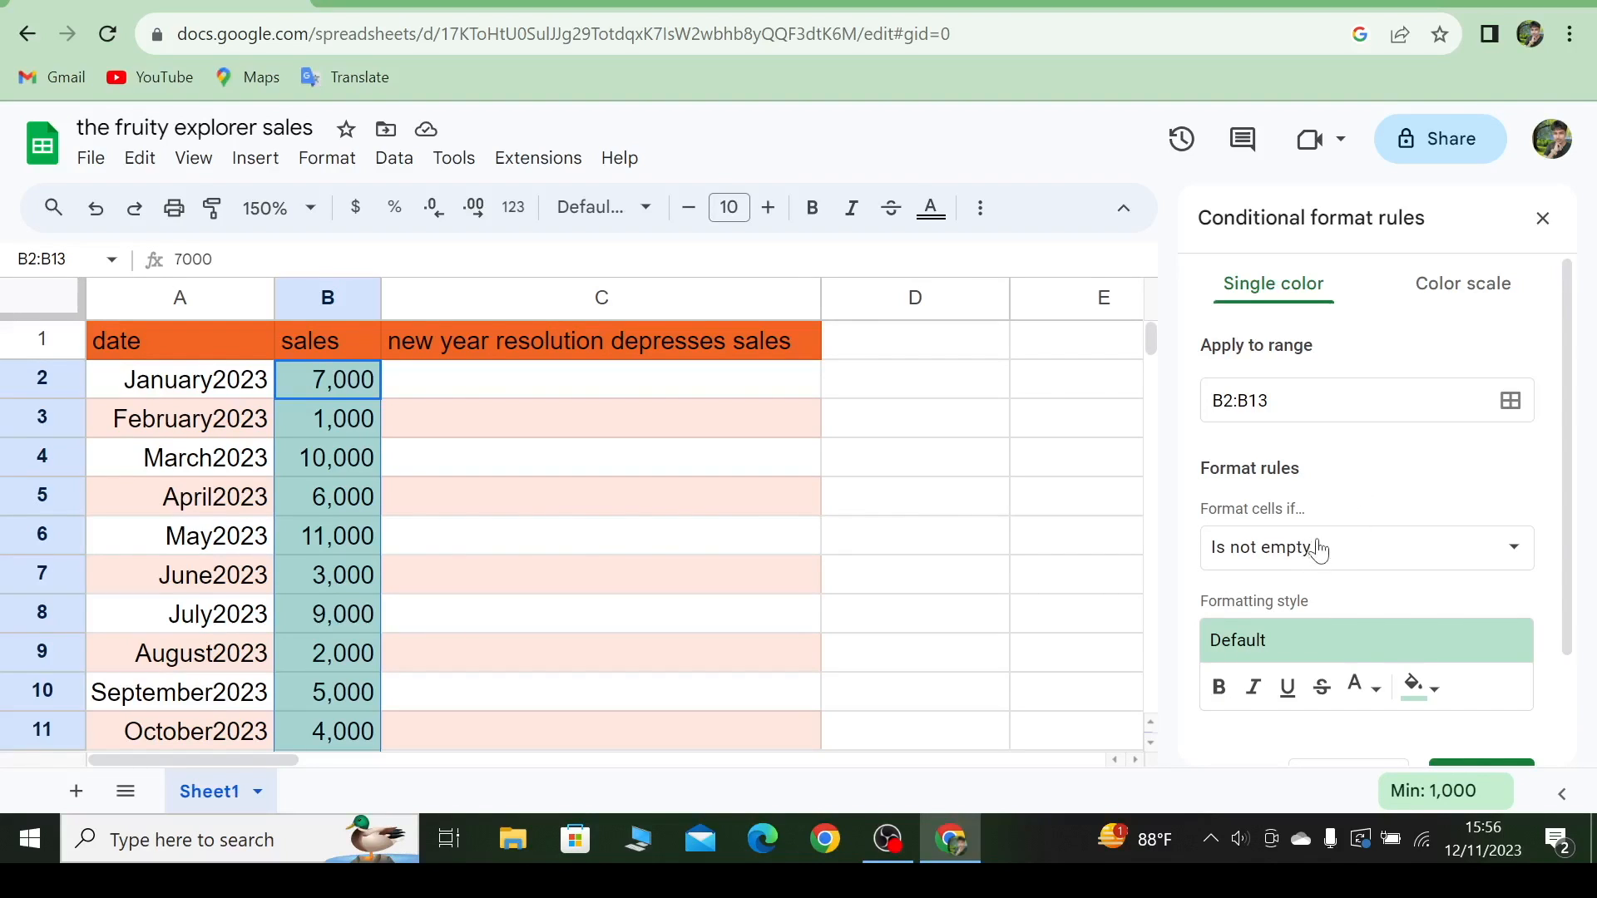
- Apply the green-yellow-red color scale preset to the sales values in B2:B13 and close the conditional format rules
click(1479, 297)
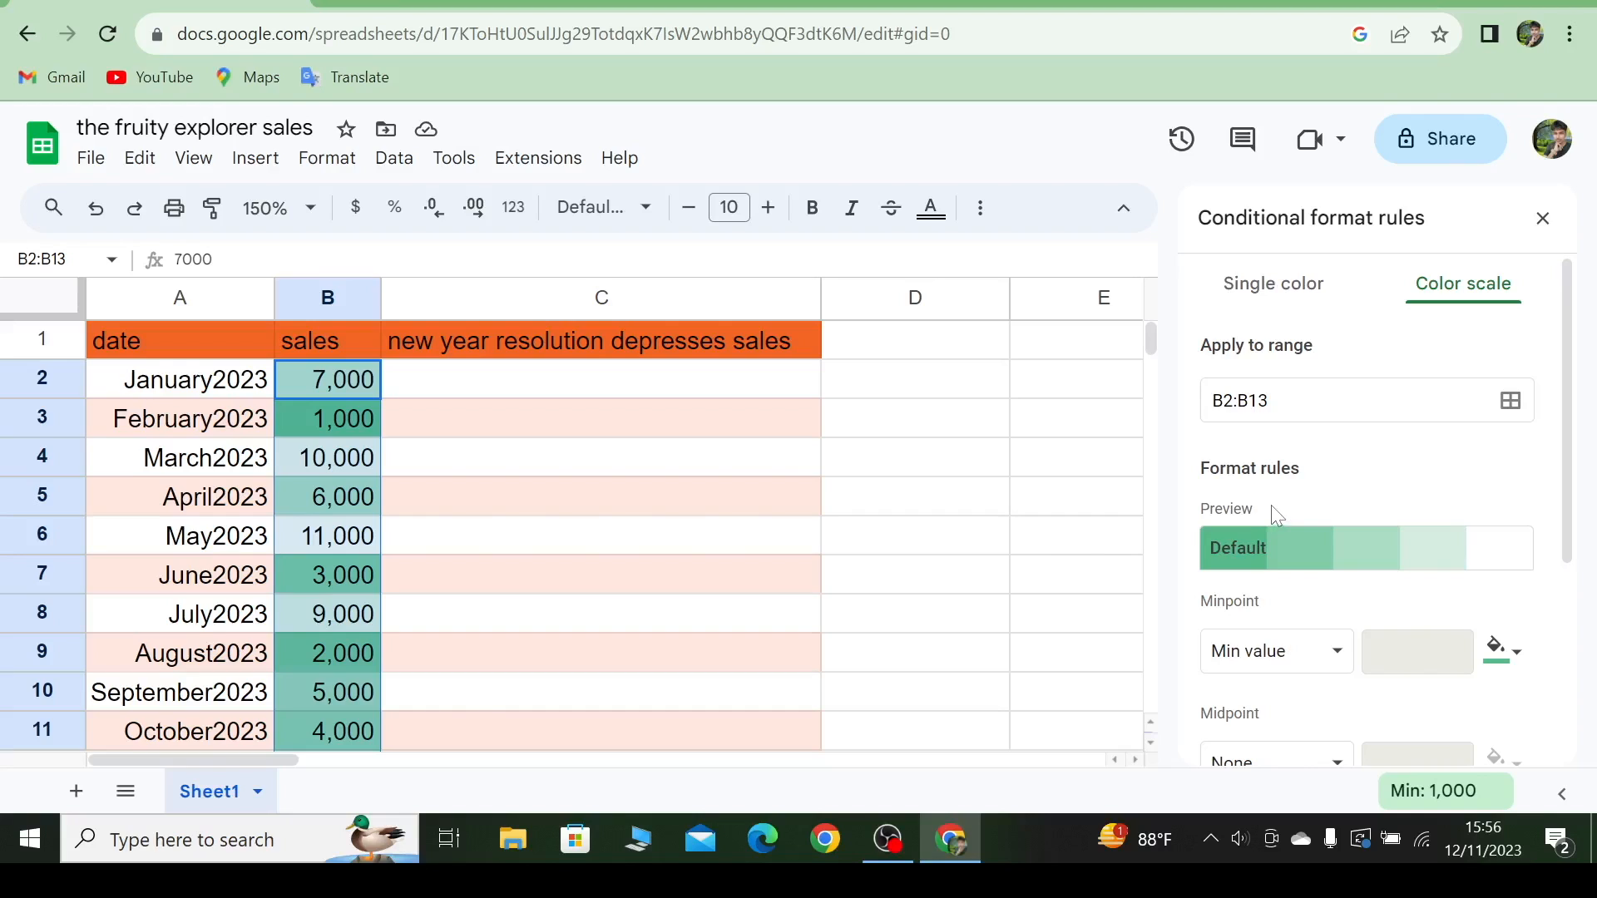
click(1293, 559)
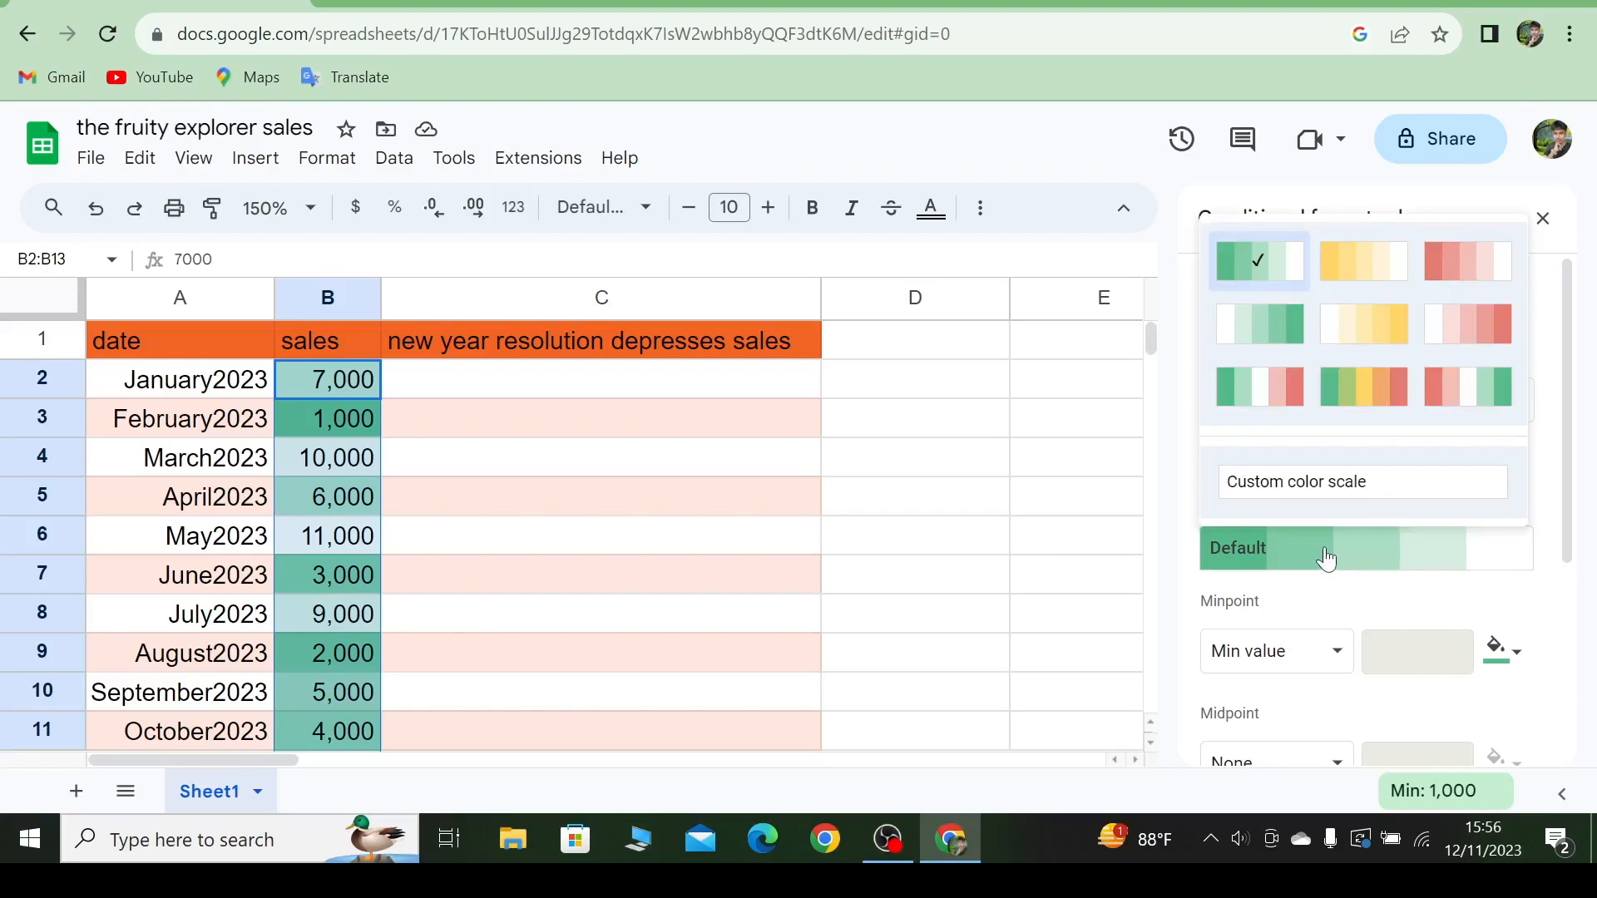
click(1354, 397)
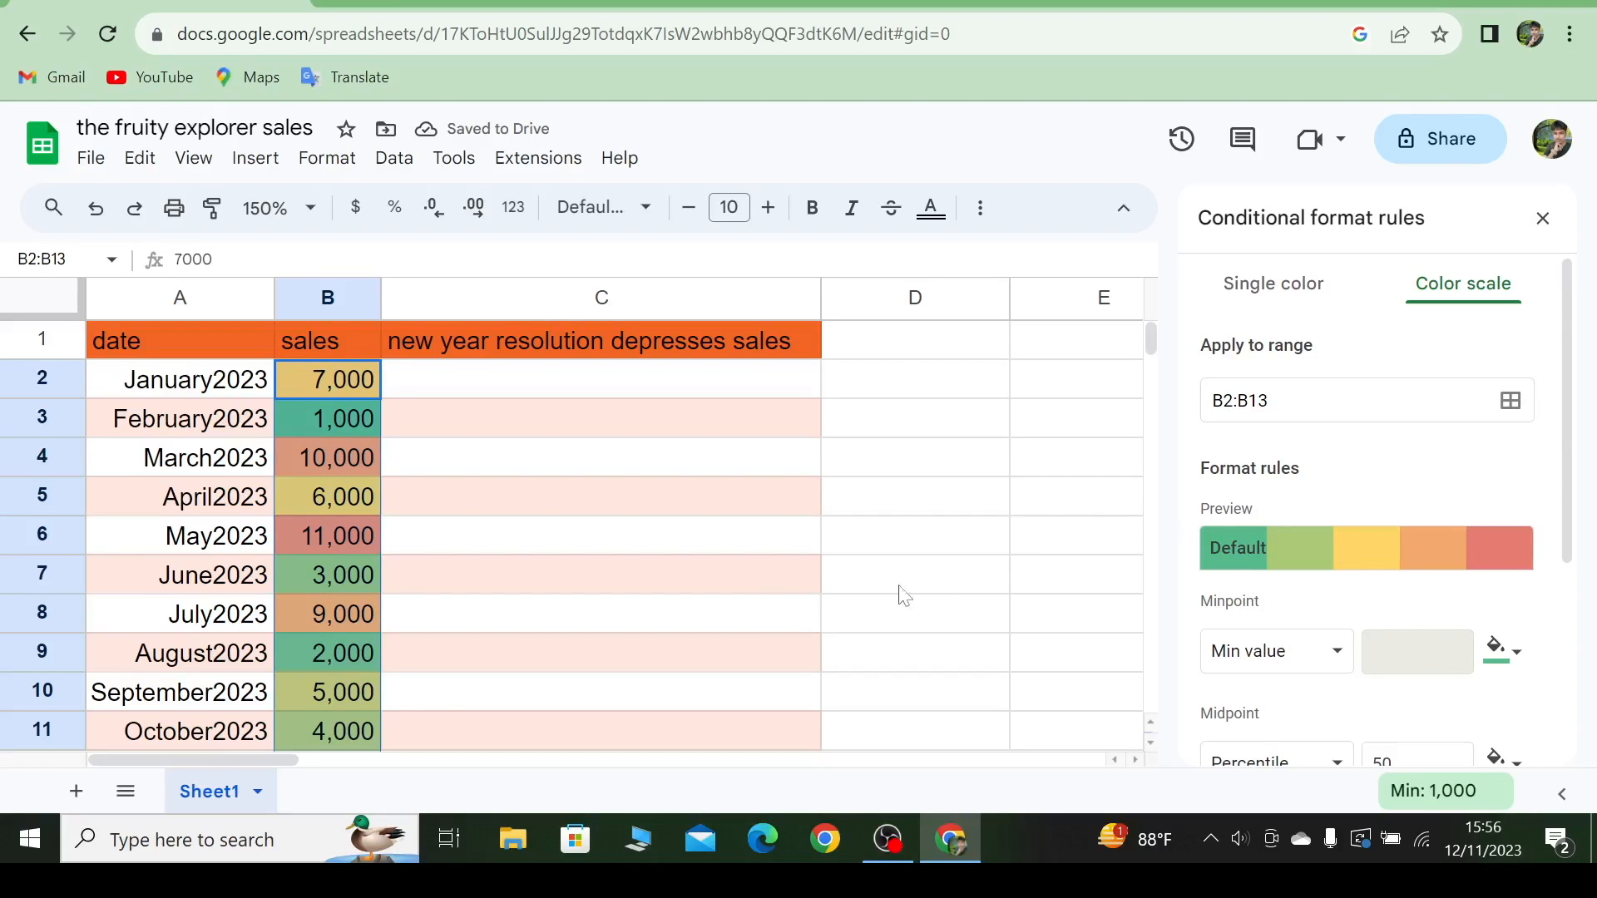
scroll(801, 587, down, 1)
scroll(638, 645, down, 3)
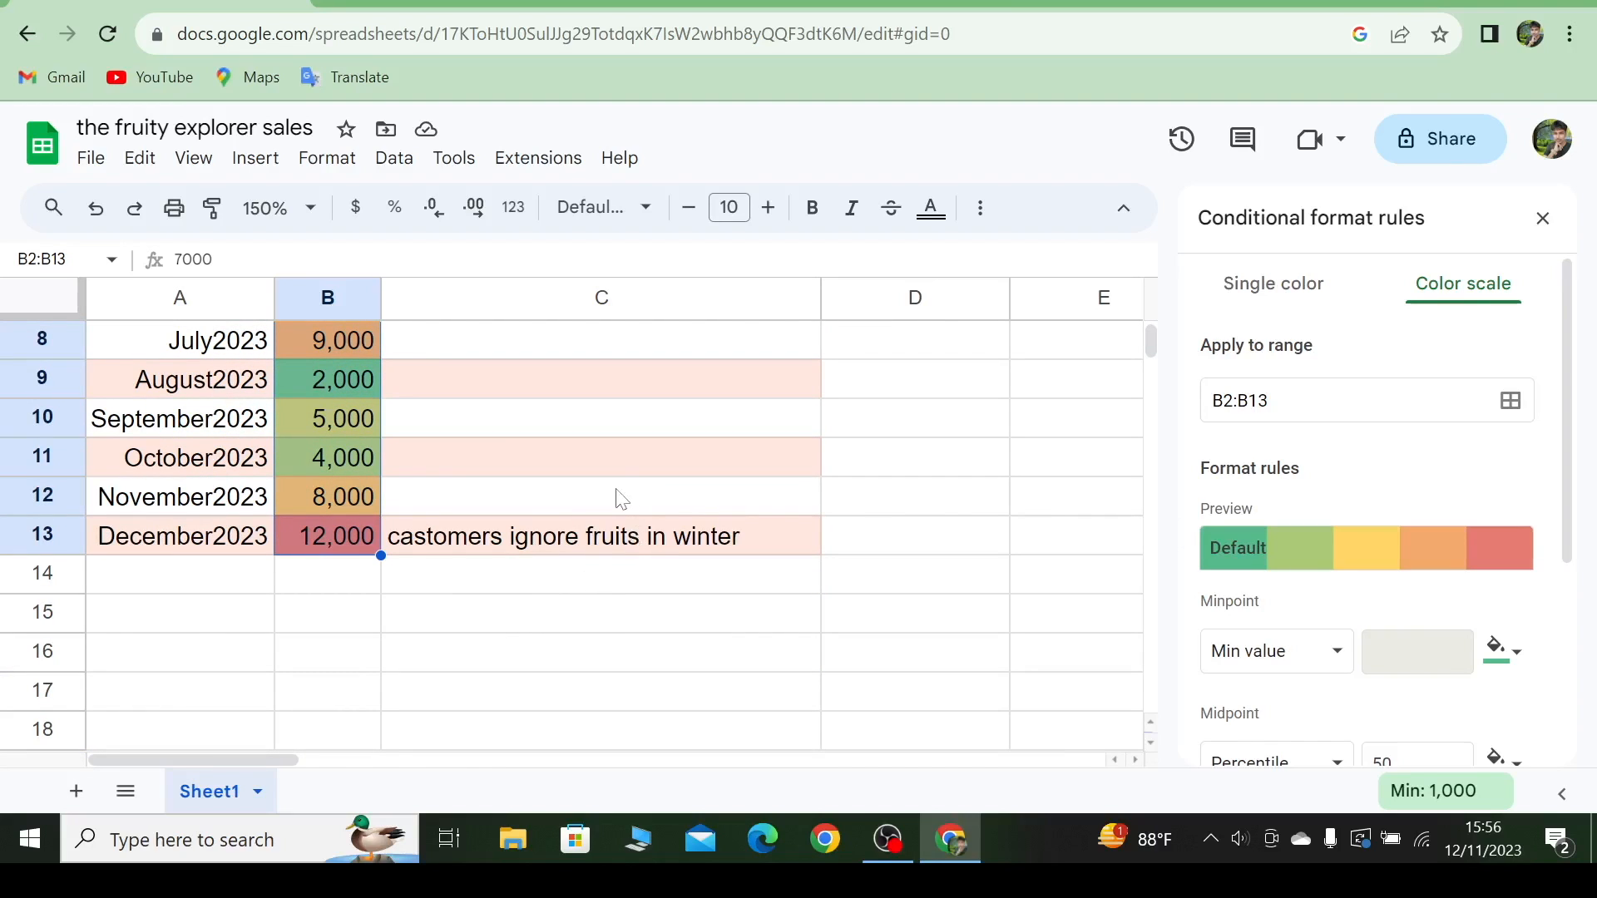
scroll(620, 498, up, 1)
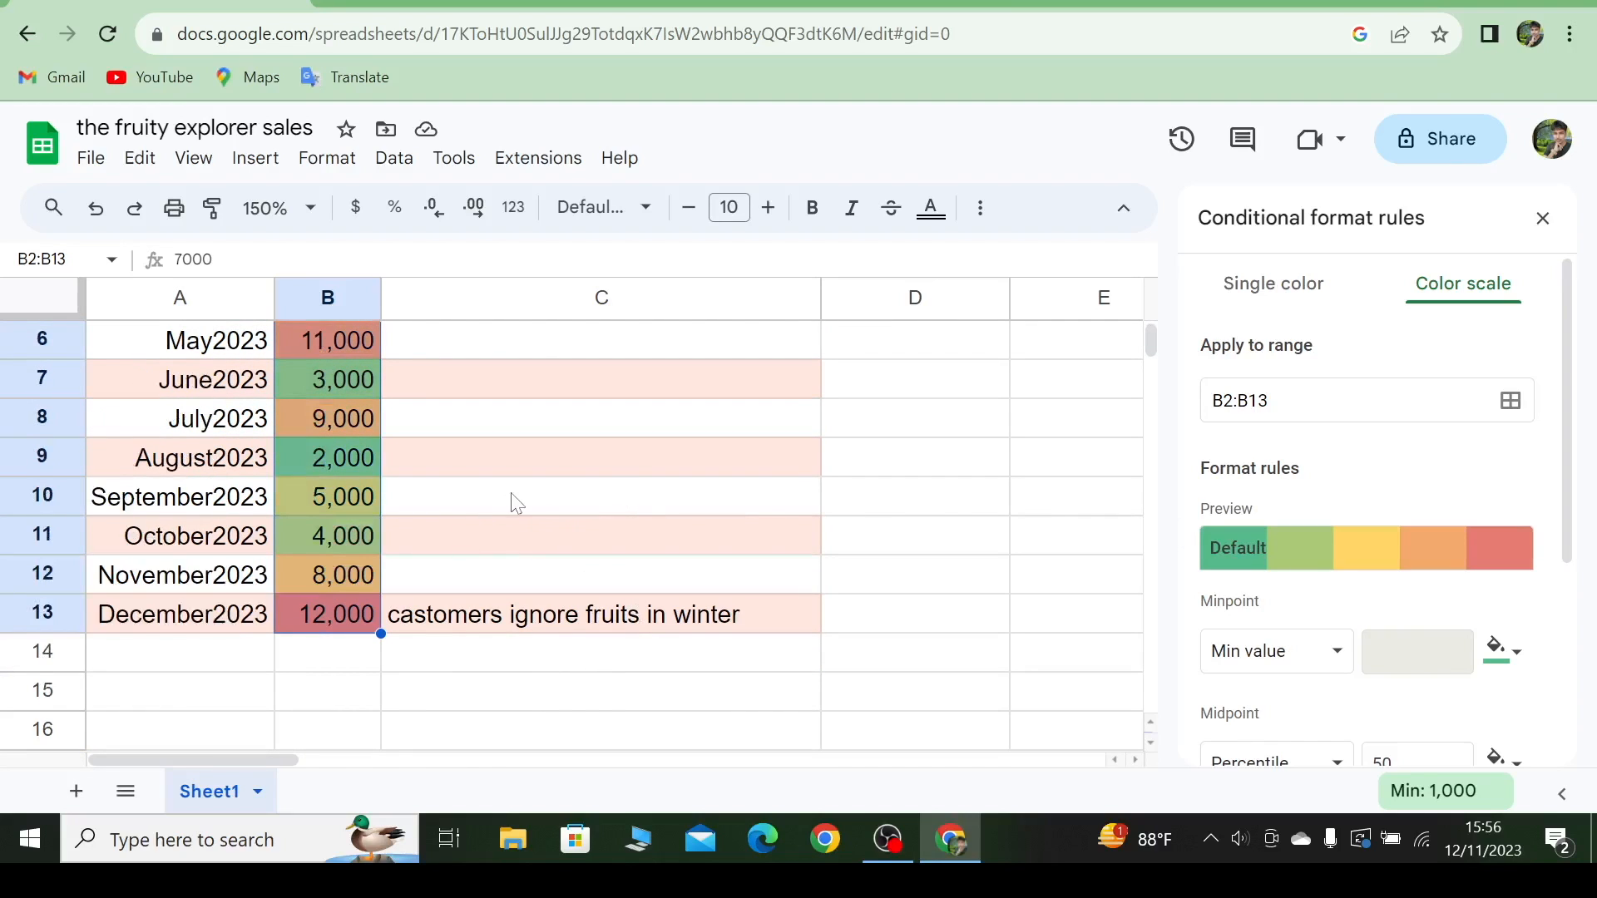
scroll(516, 503, up, 3)
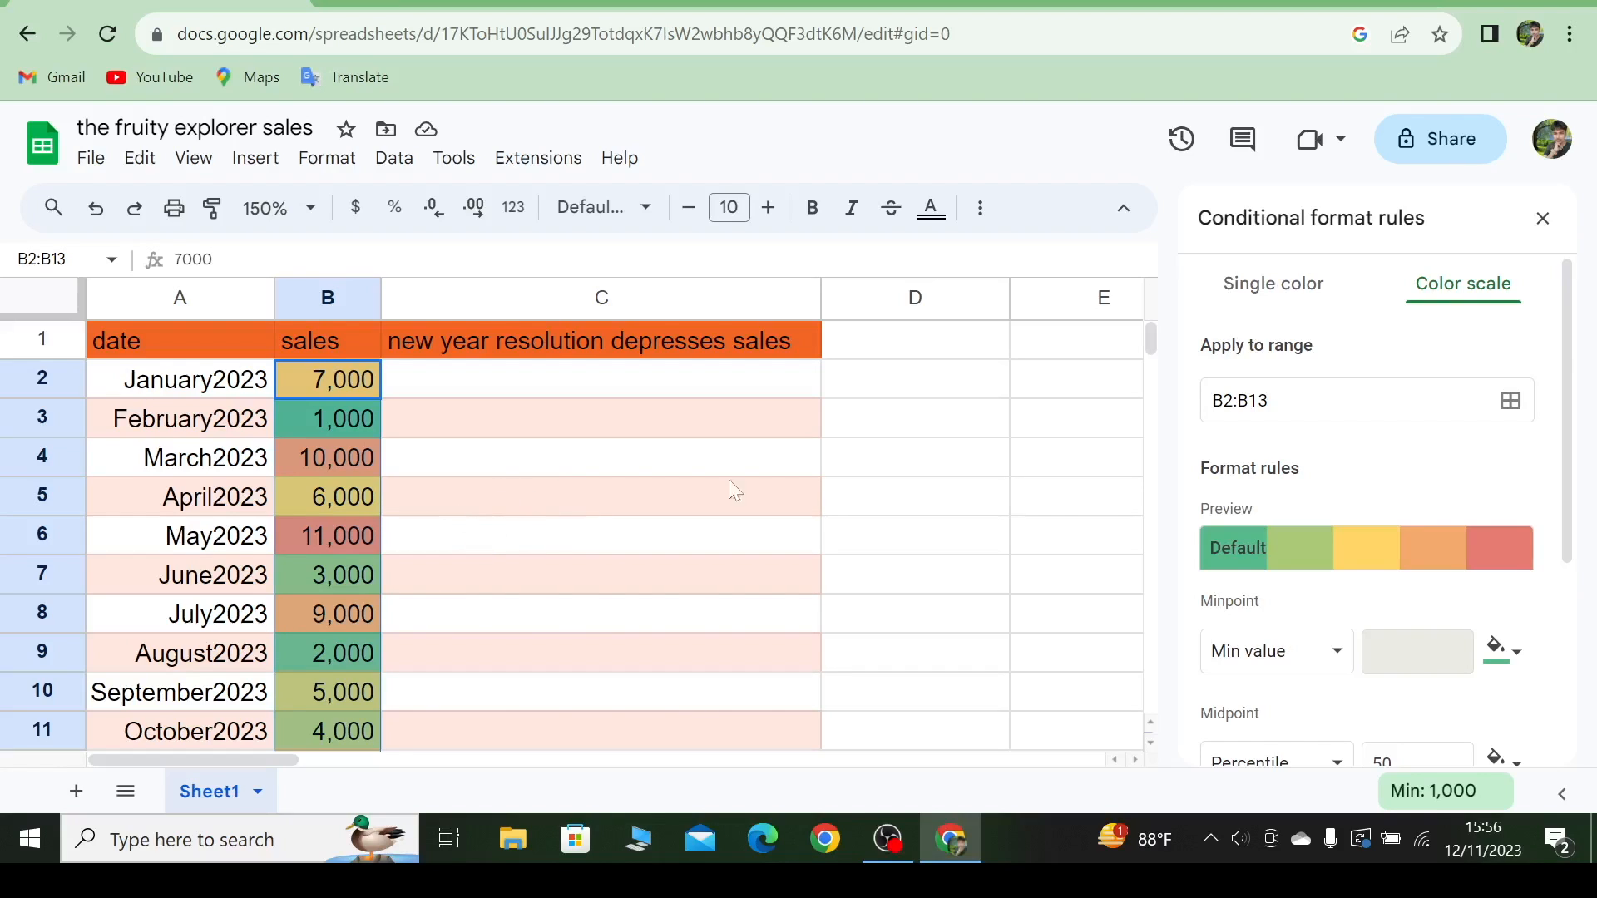
click(1543, 218)
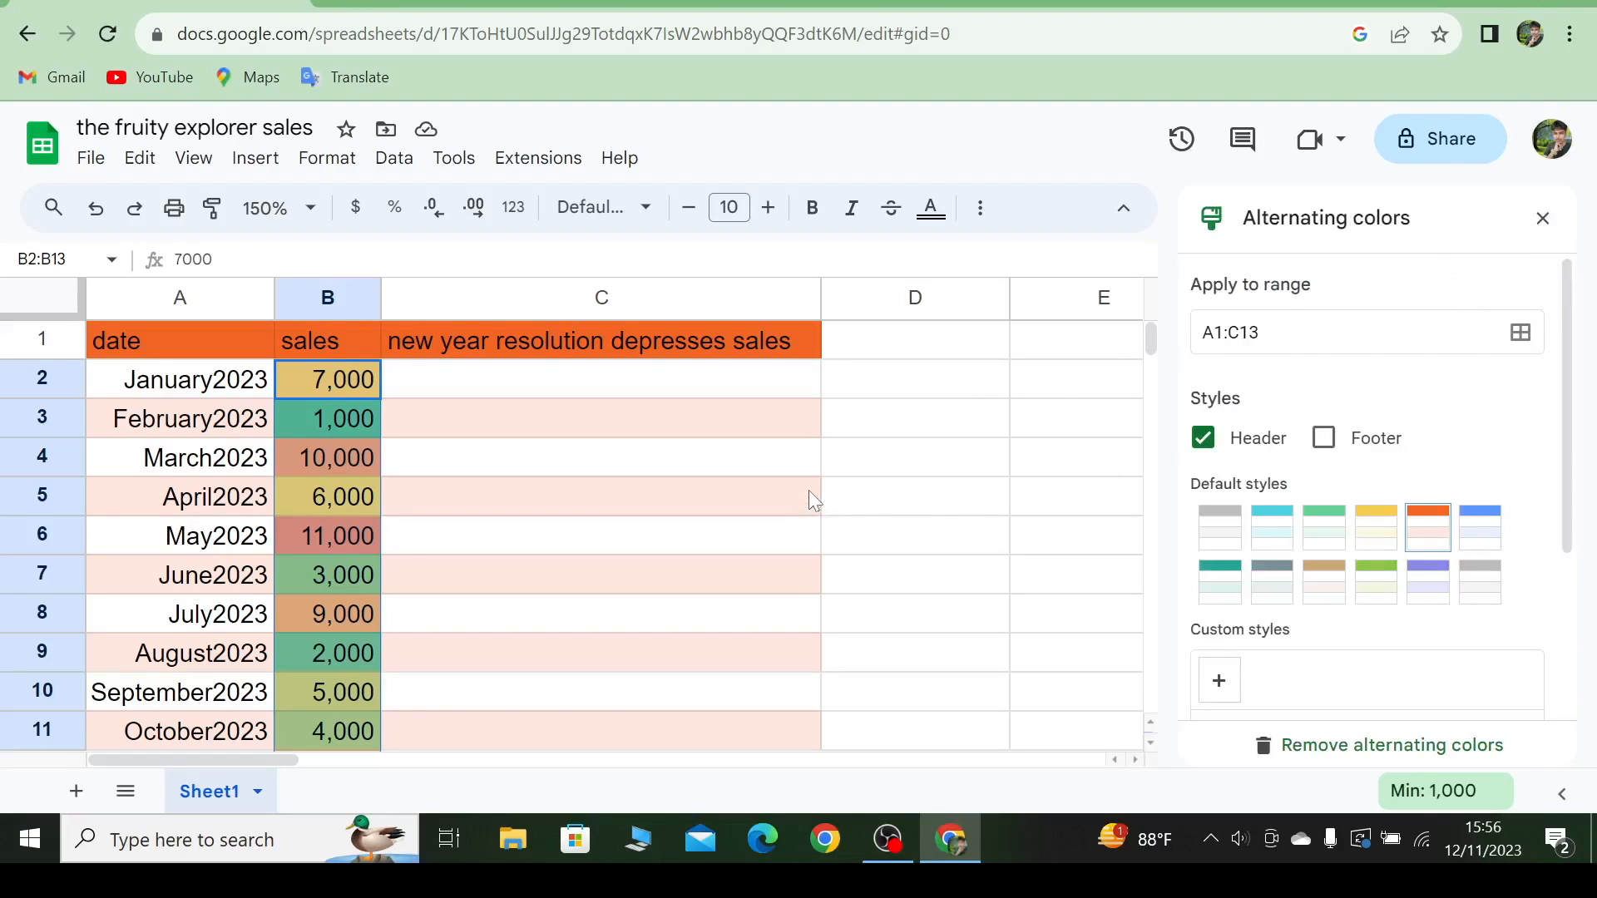
scroll(830, 464, down, 1)
scroll(830, 462, up, 1)
click(595, 434)
click(587, 487)
click(596, 542)
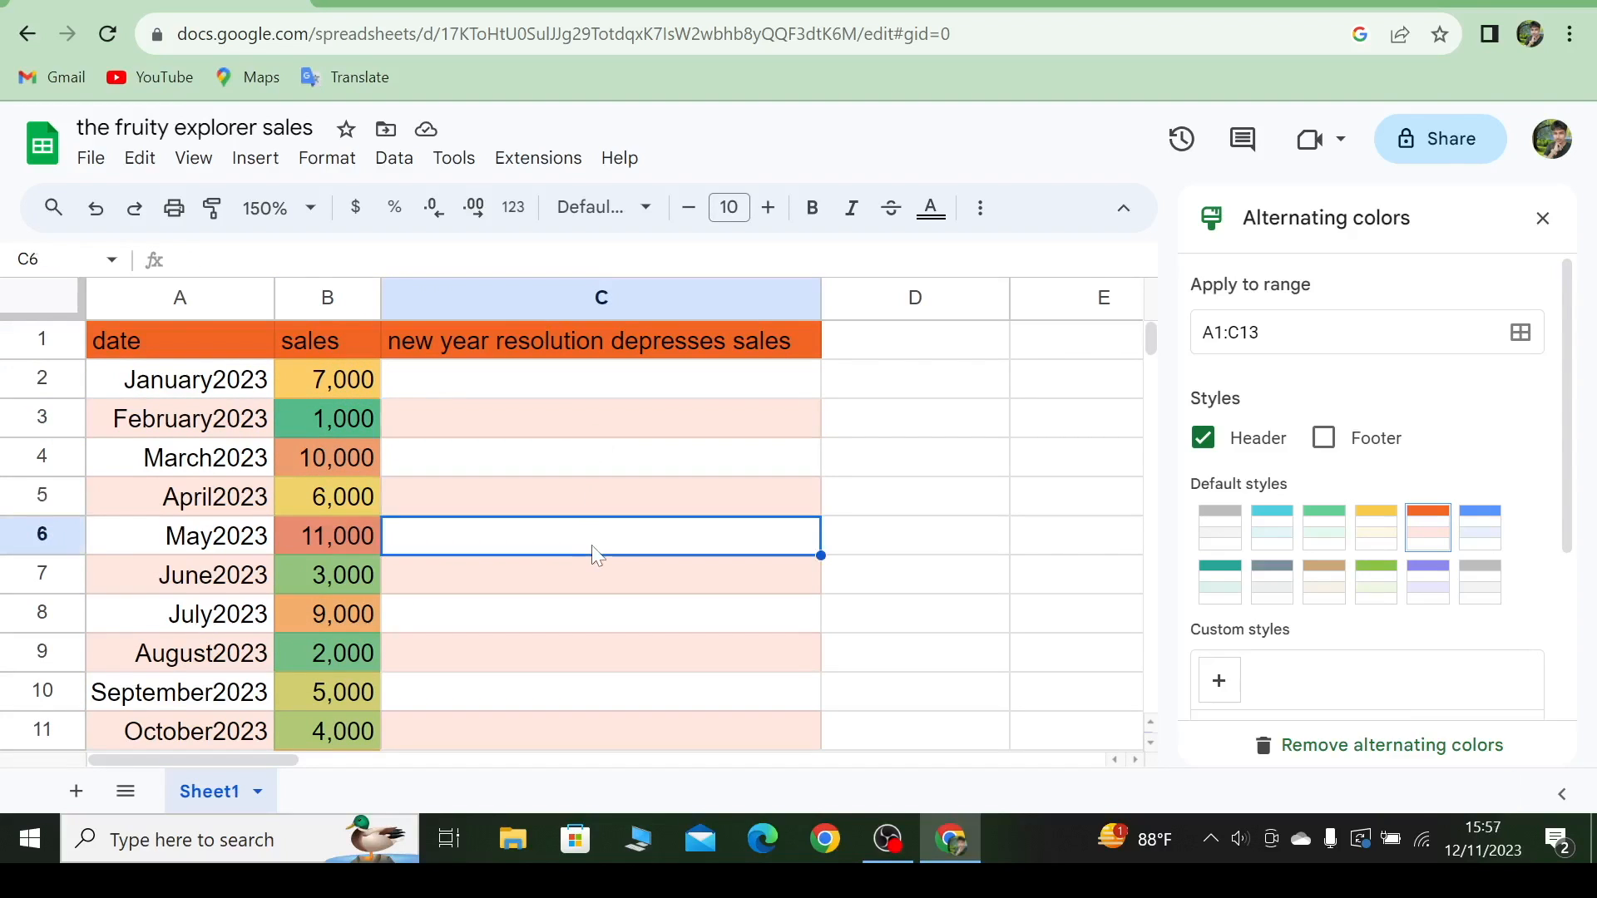
click(601, 468)
scroll(606, 520, down, 1)
scroll(608, 522, up, 1)
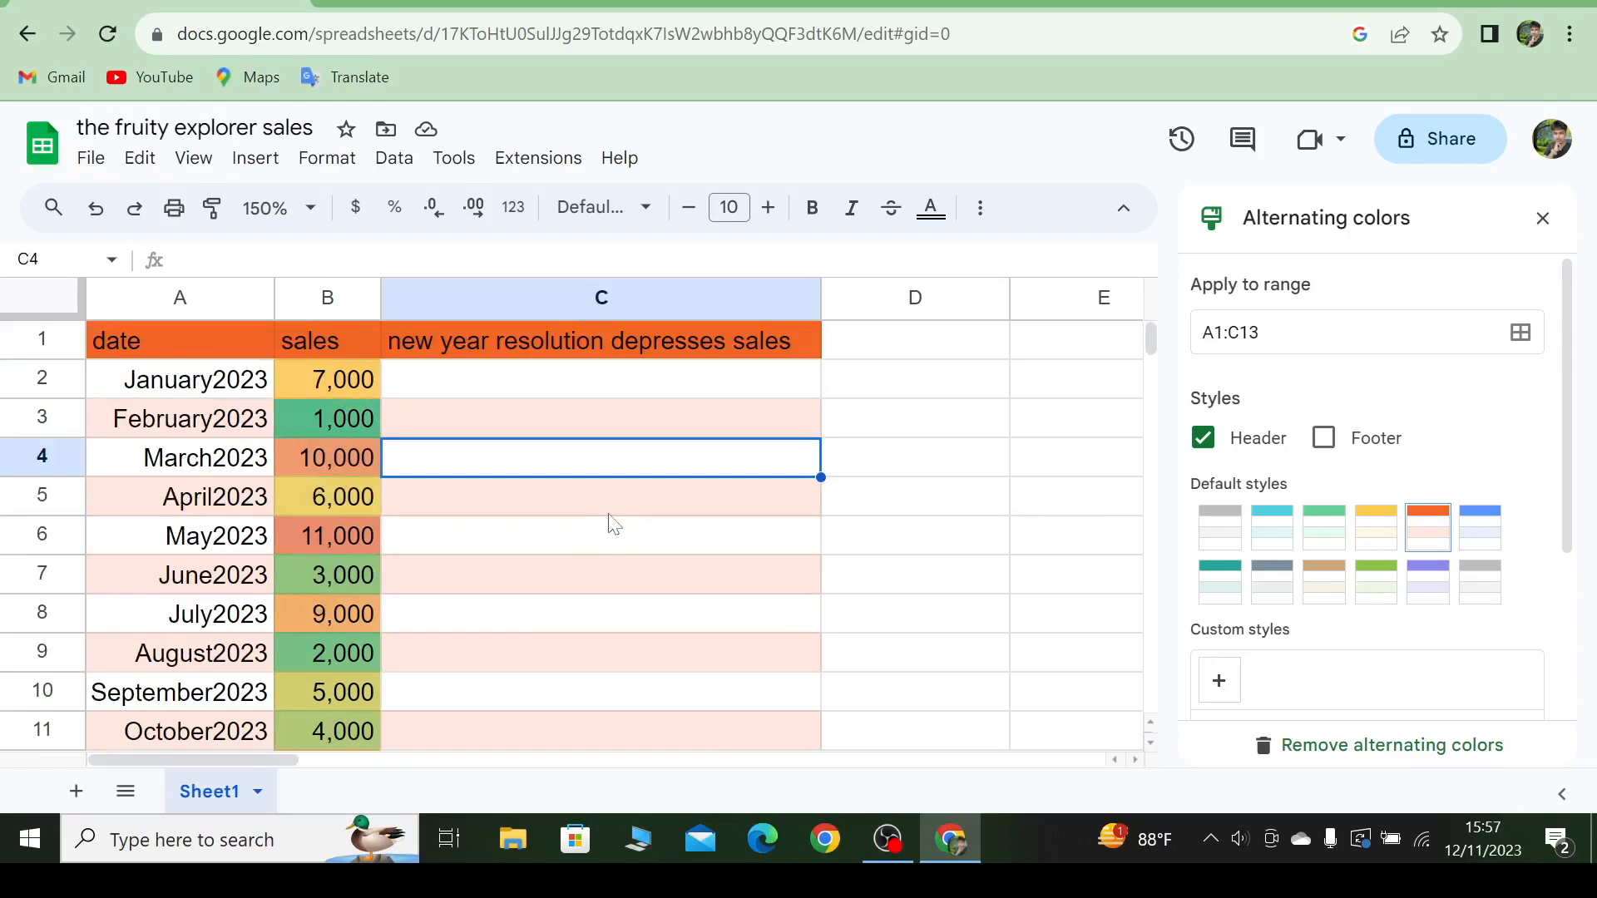
click(617, 510)
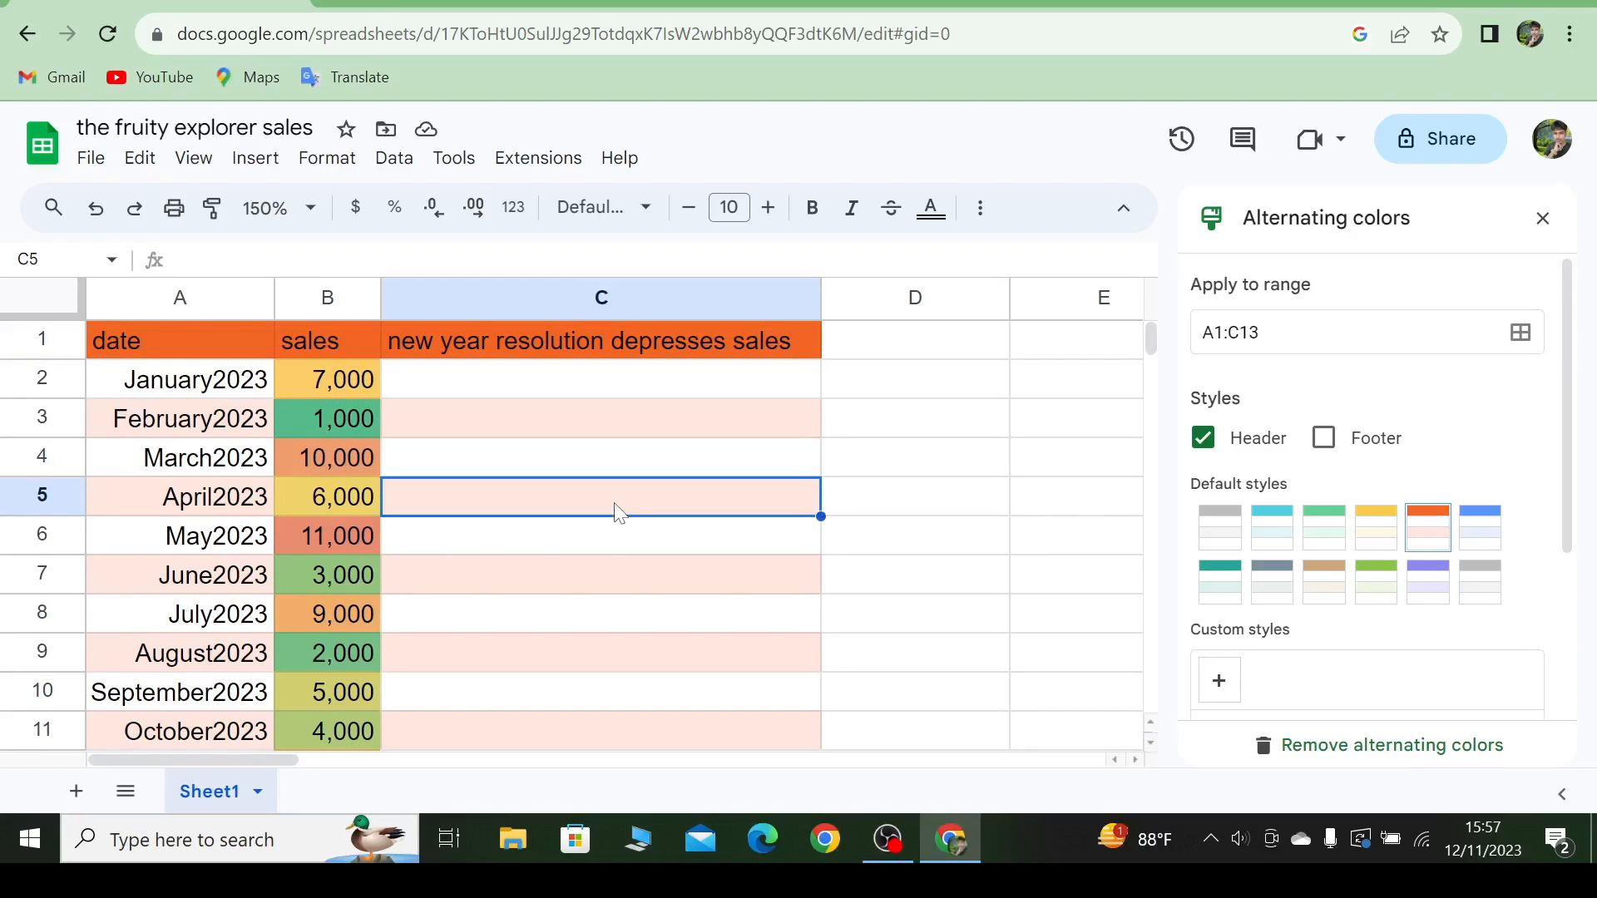
click(671, 455)
click(662, 571)
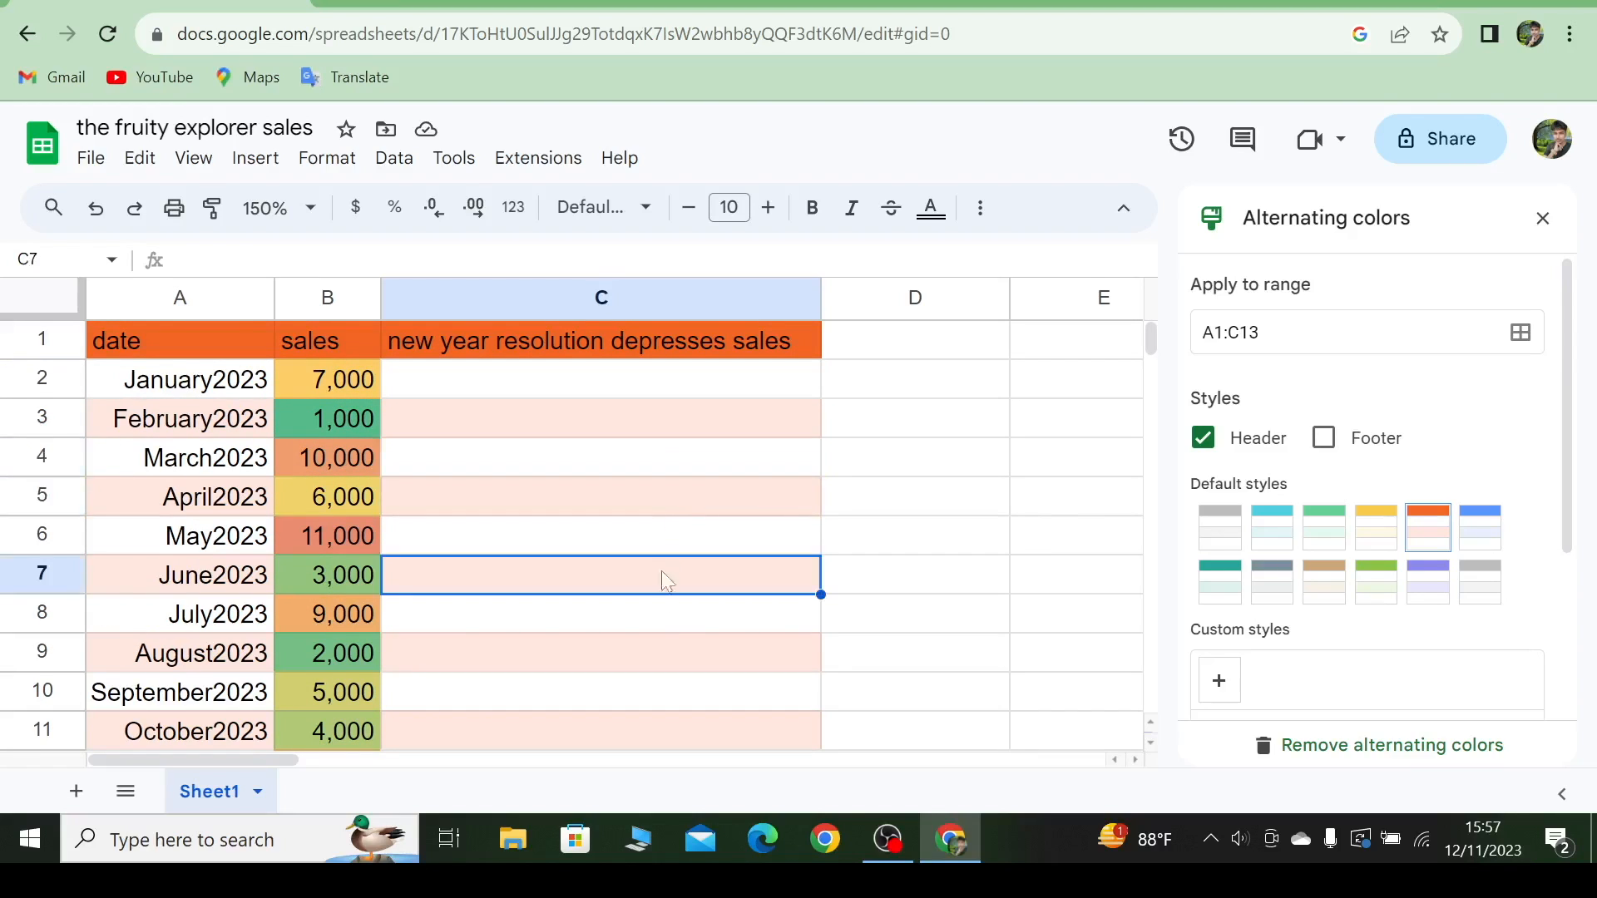
click(668, 665)
scroll(697, 572, down, 2)
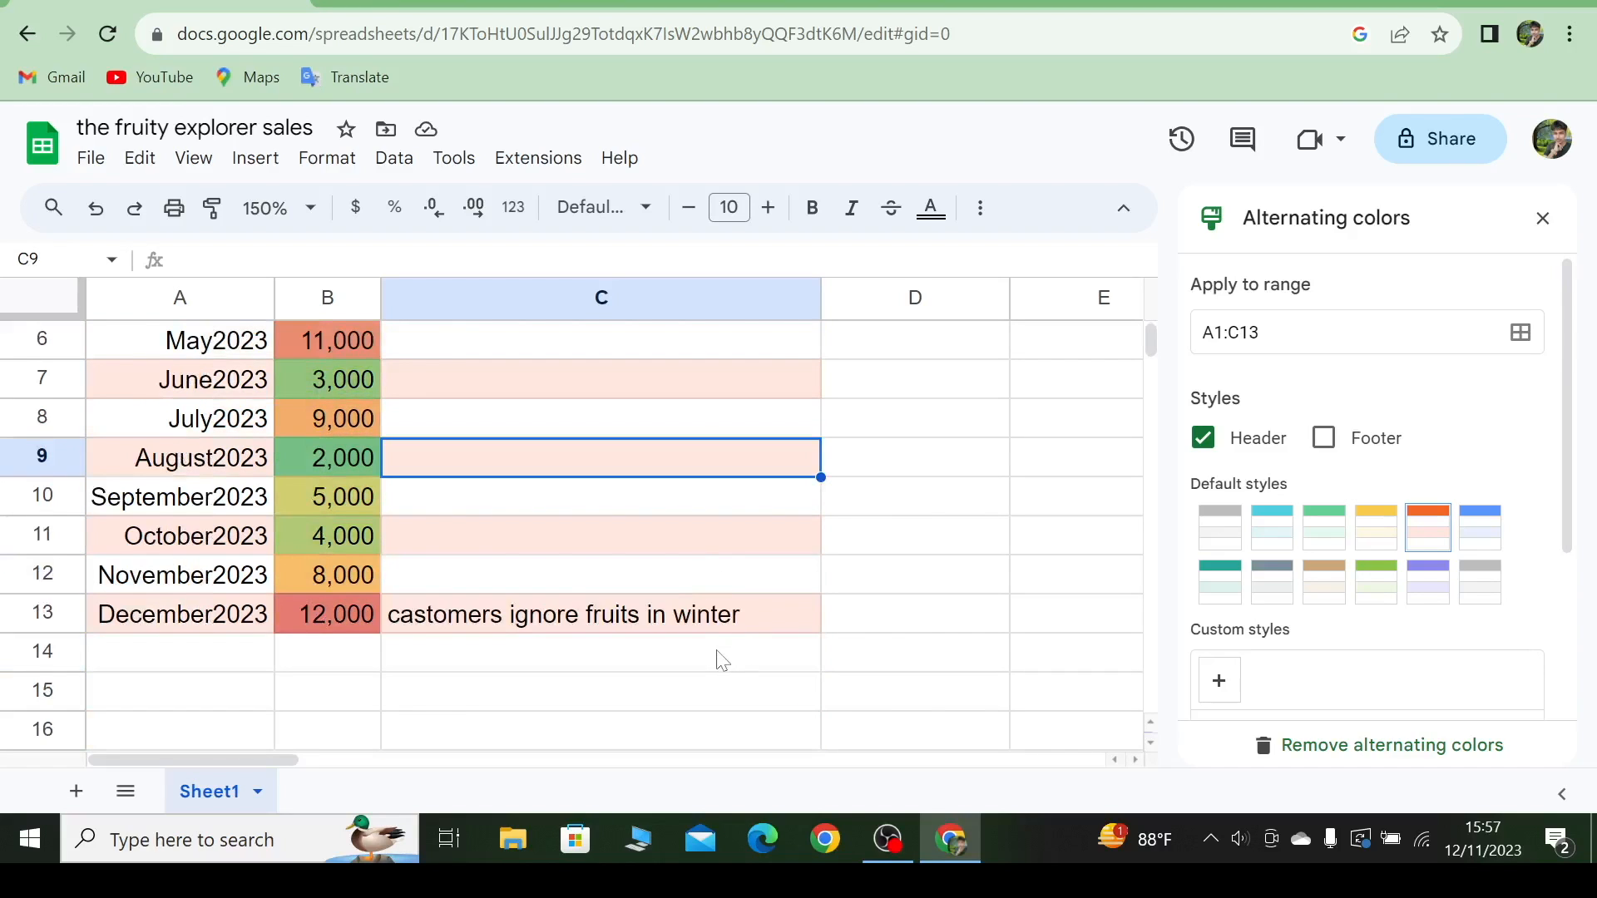
scroll(744, 620, up, 1)
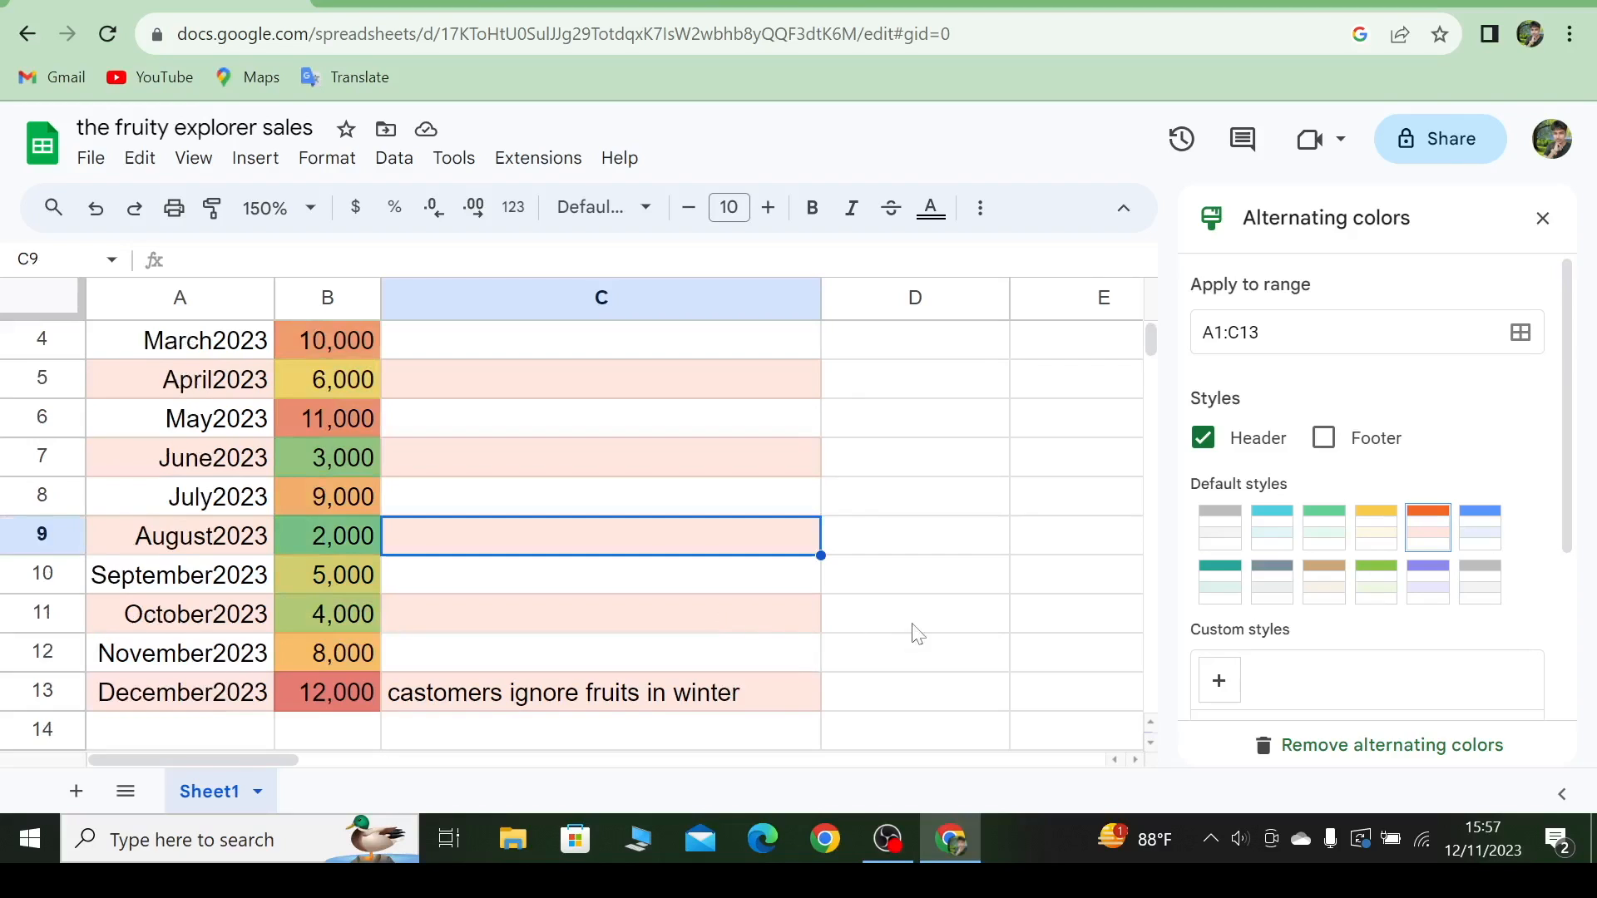
scroll(909, 627, up, 1)
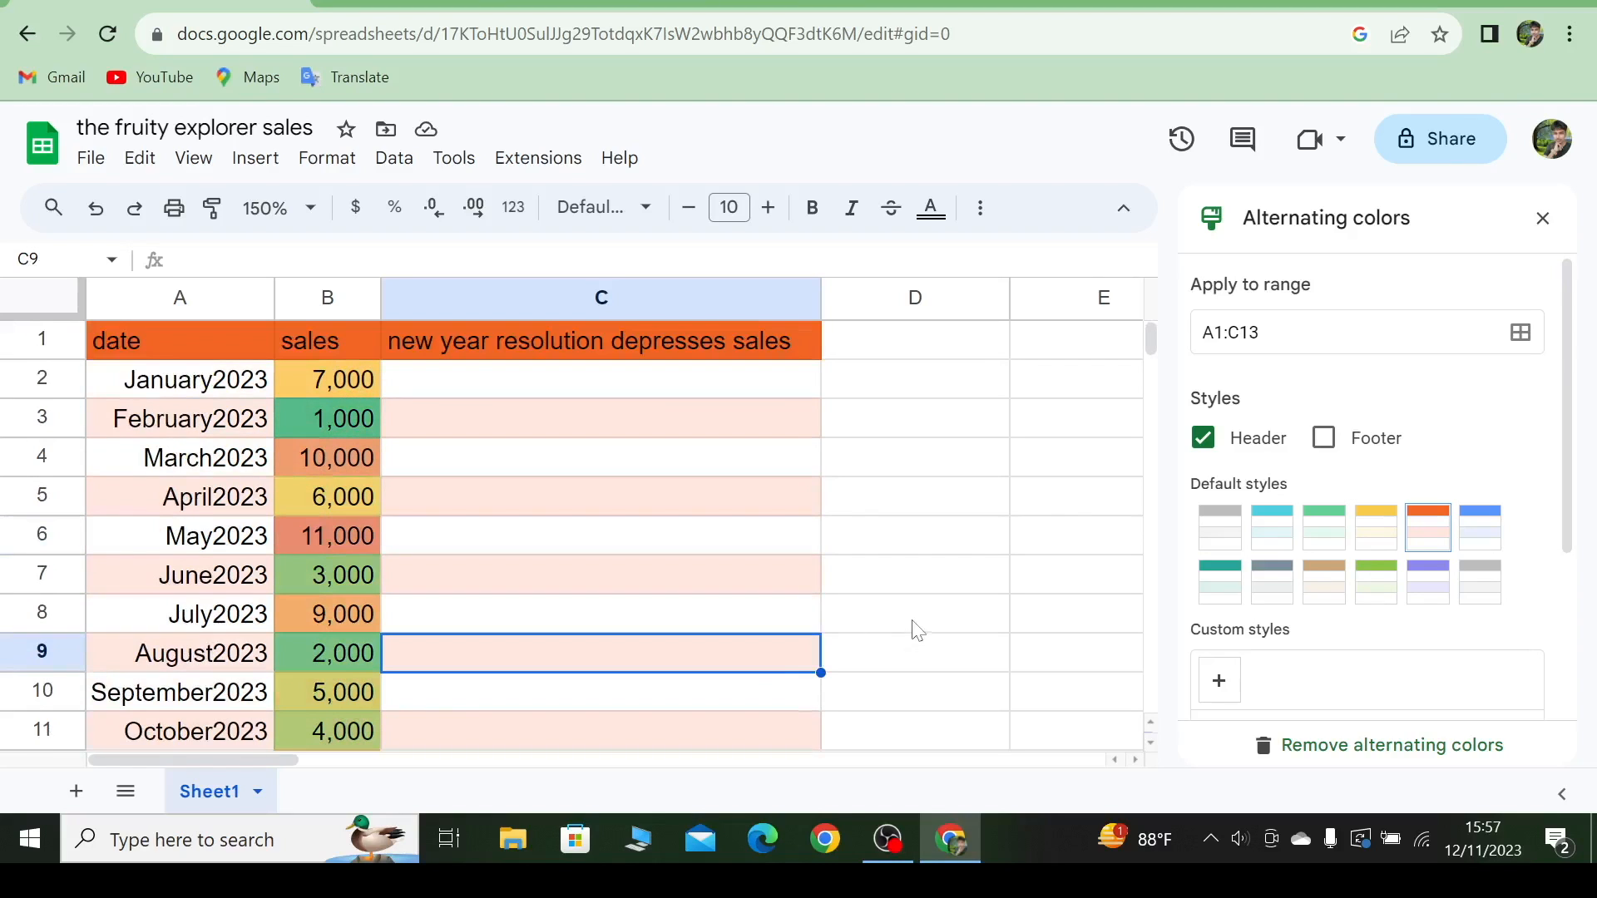
- Paste the previously copied sales column over the contents of column C
right_click(788, 314)
click(774, 312)
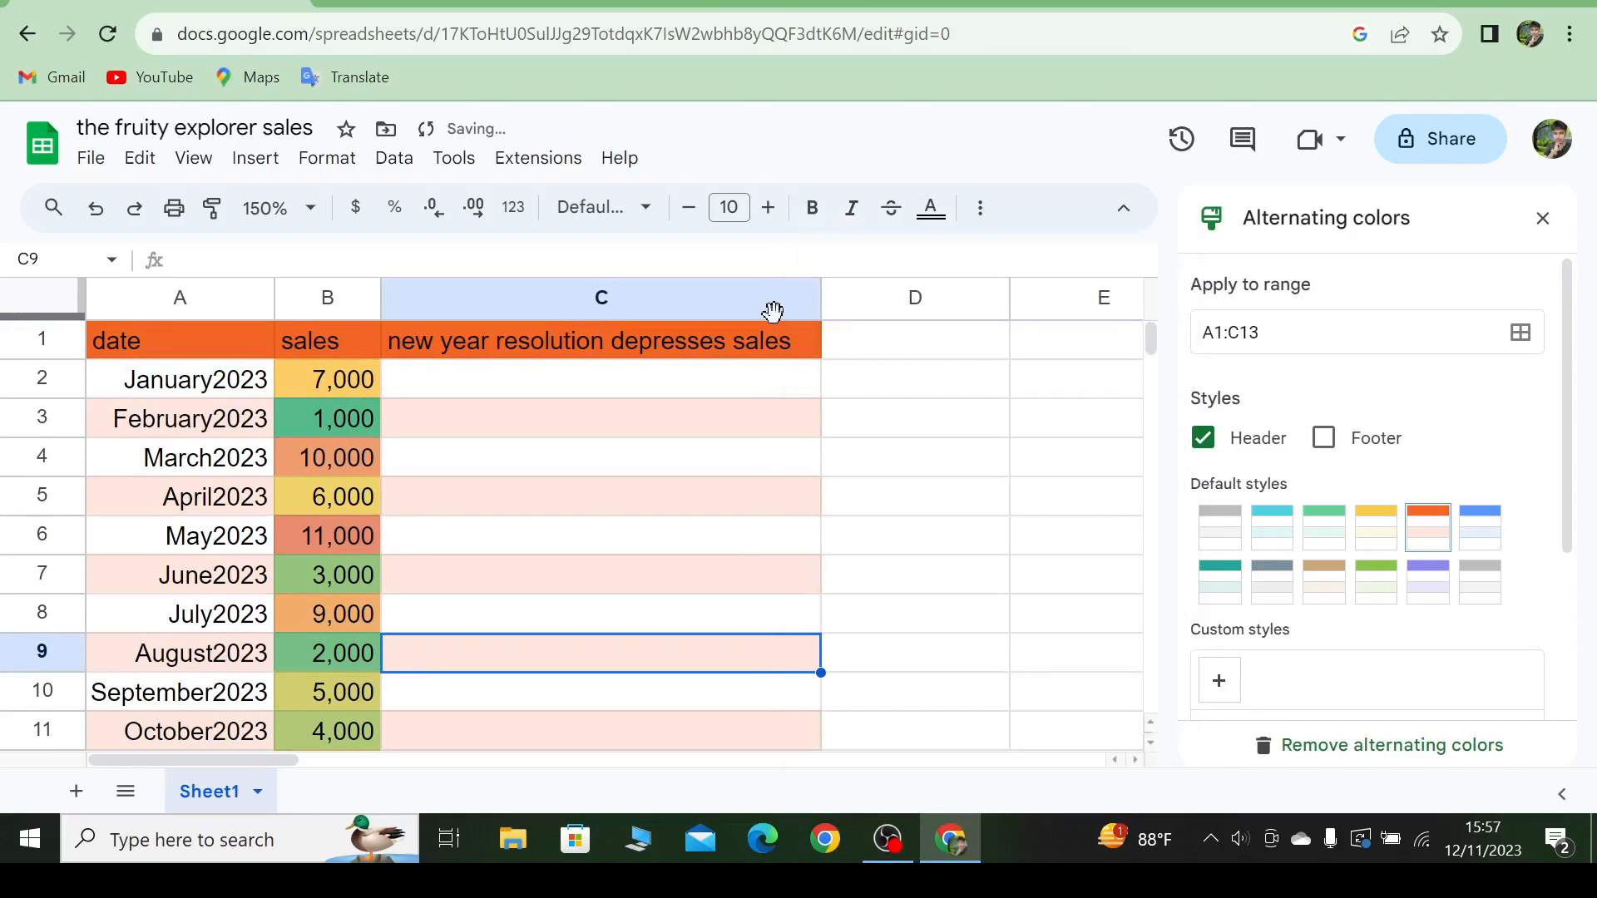
right_click(774, 316)
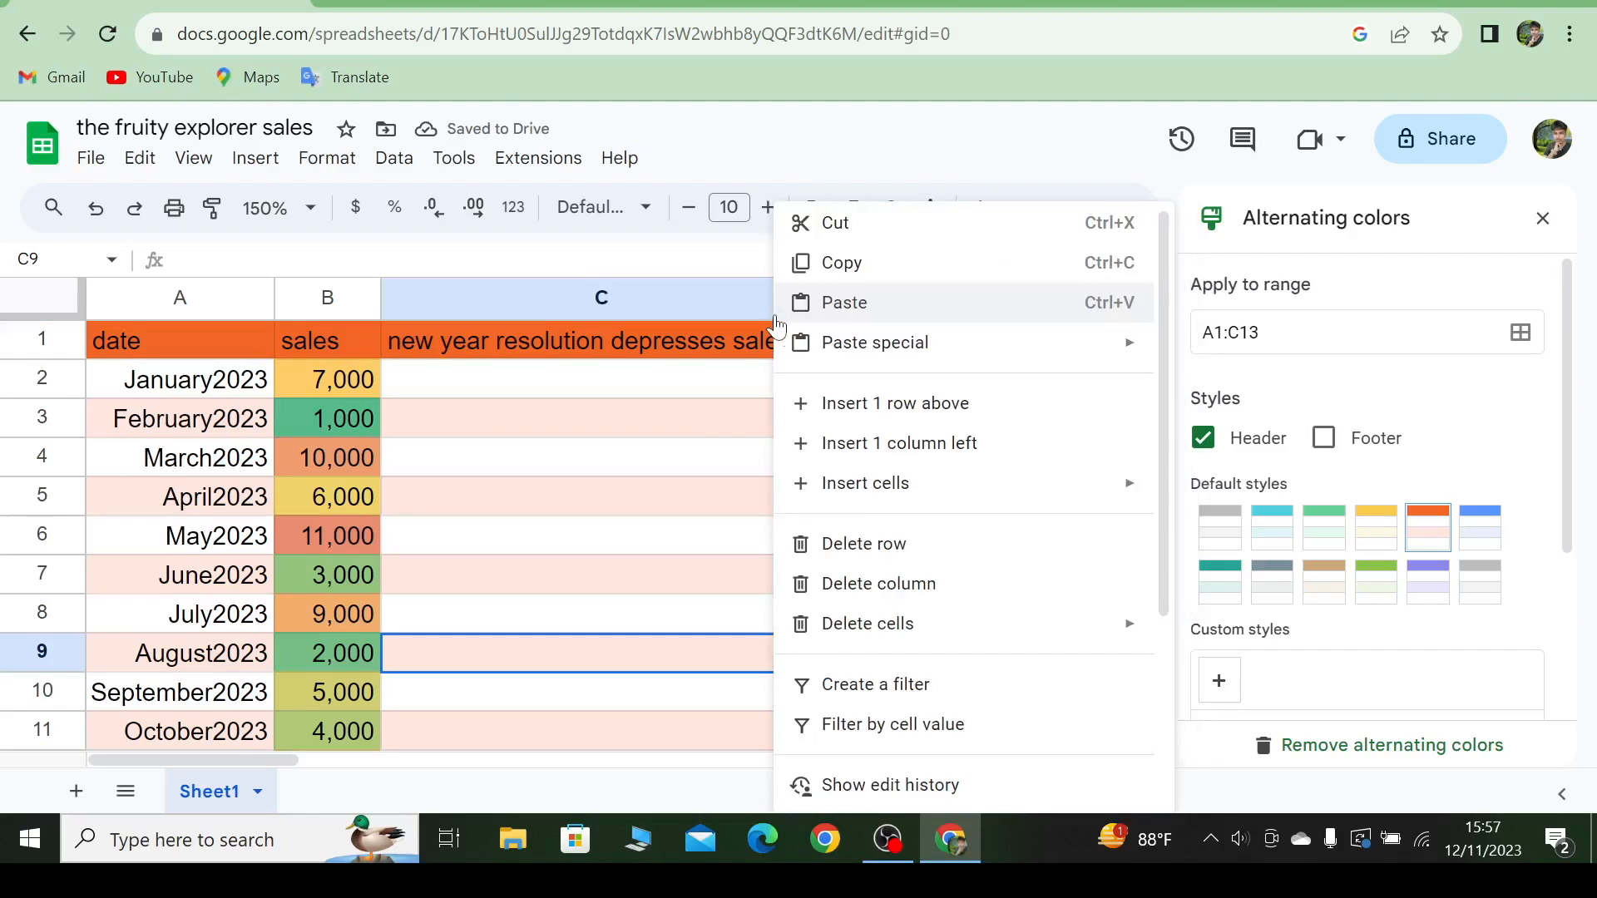
right_click(697, 306)
click(723, 307)
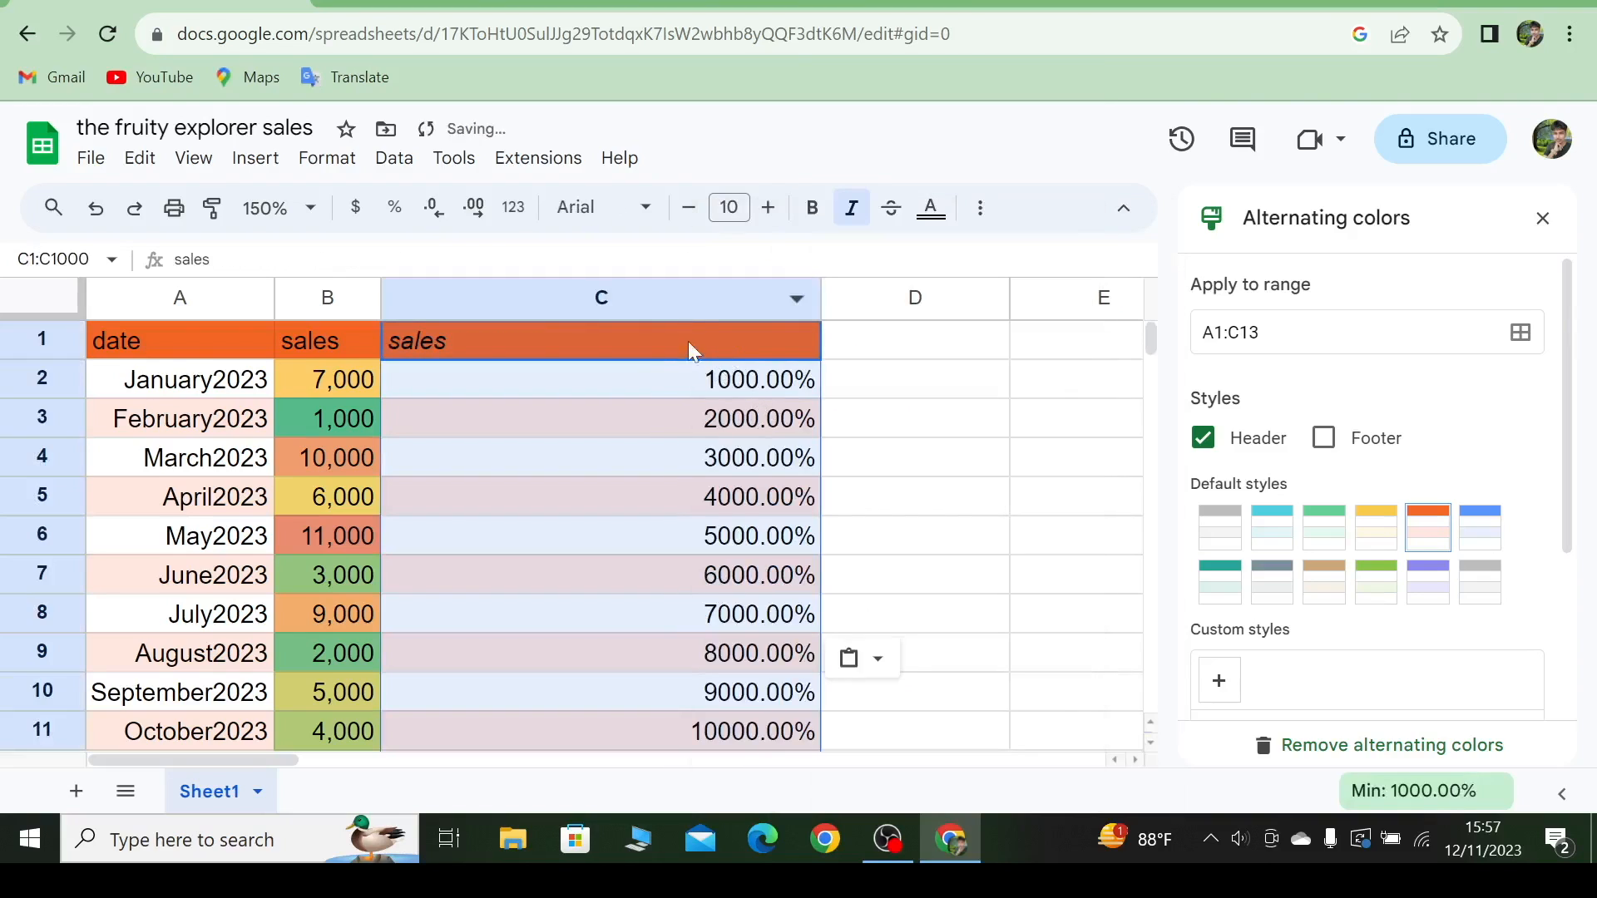
- Hide the whole of column C
right_click(684, 319)
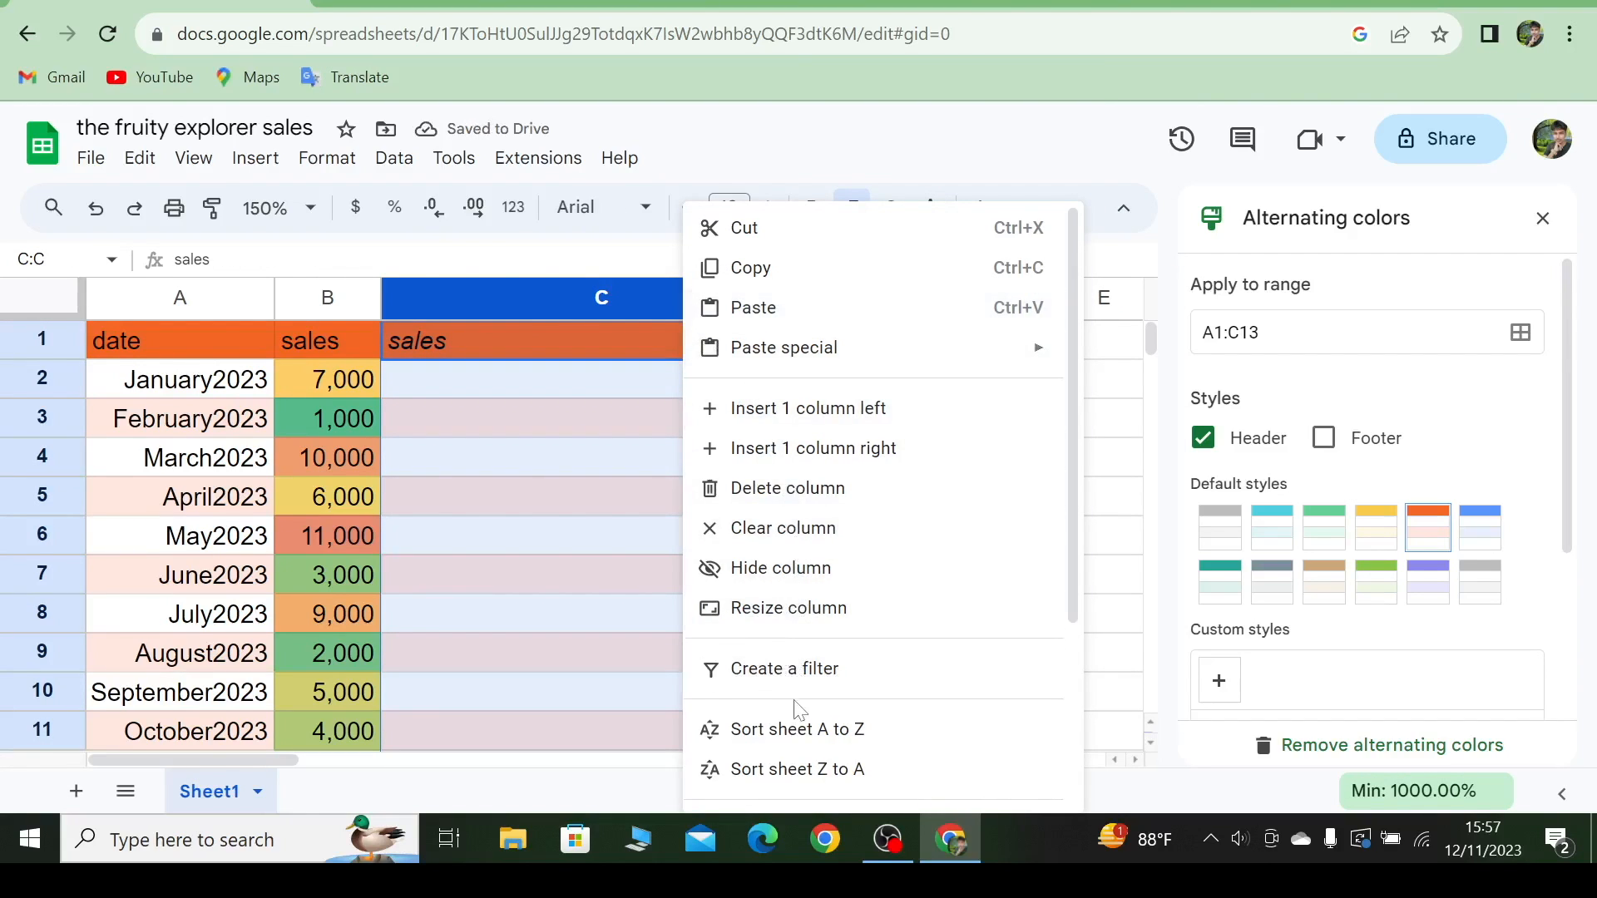
scroll(795, 669, down, 3)
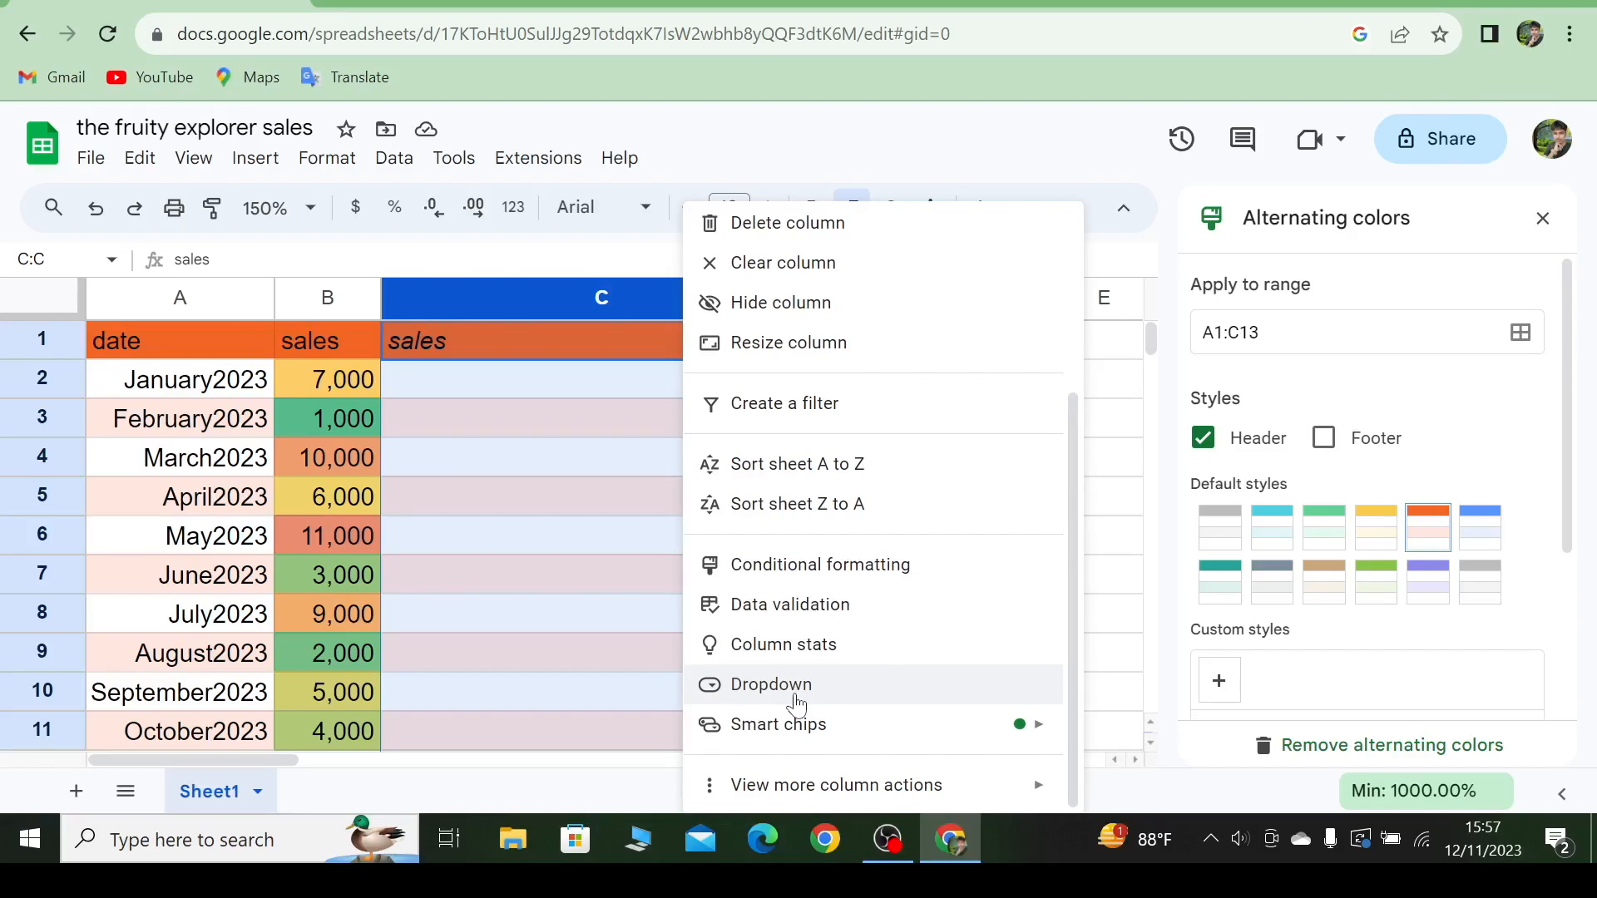
scroll(797, 703, up, 3)
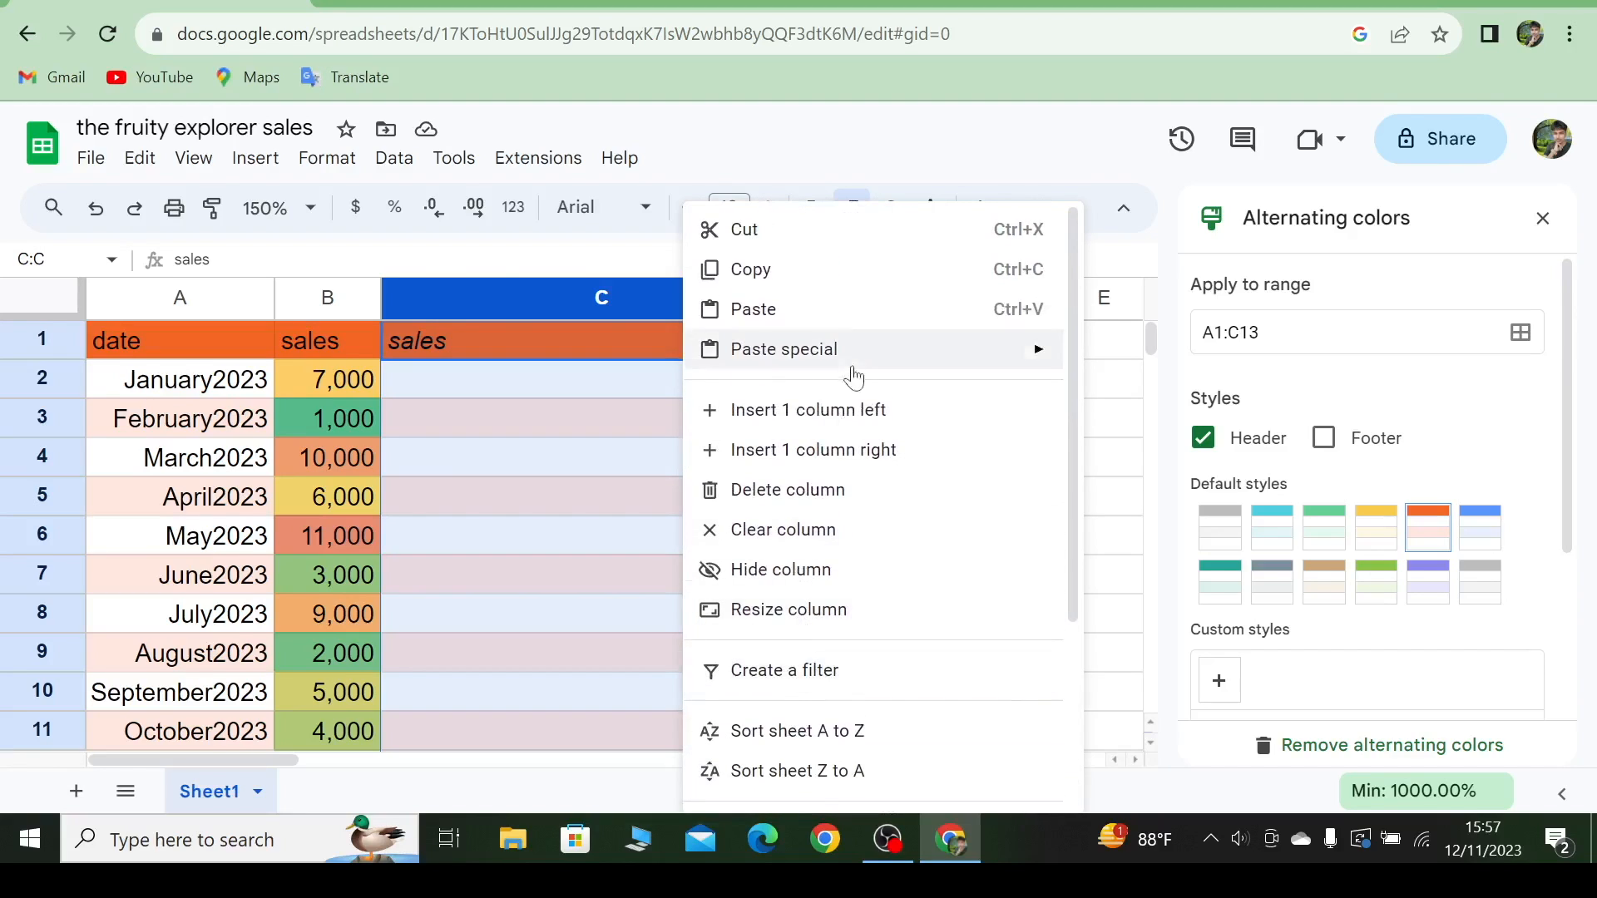
click(832, 572)
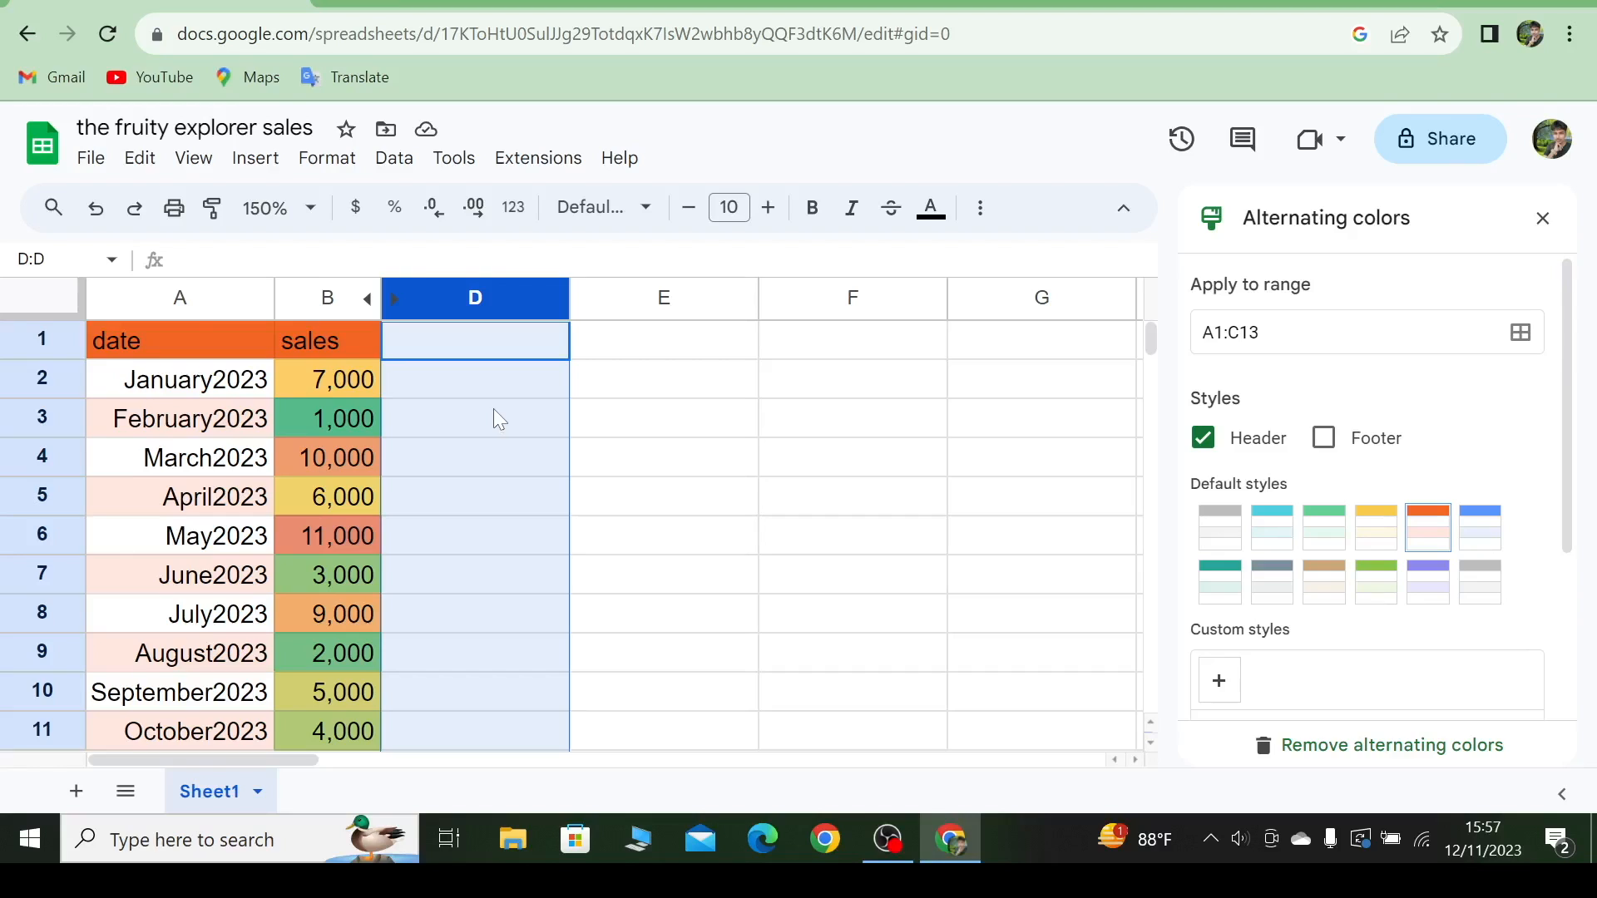
- Unhide column C and look over its rows down to December2023
click(366, 300)
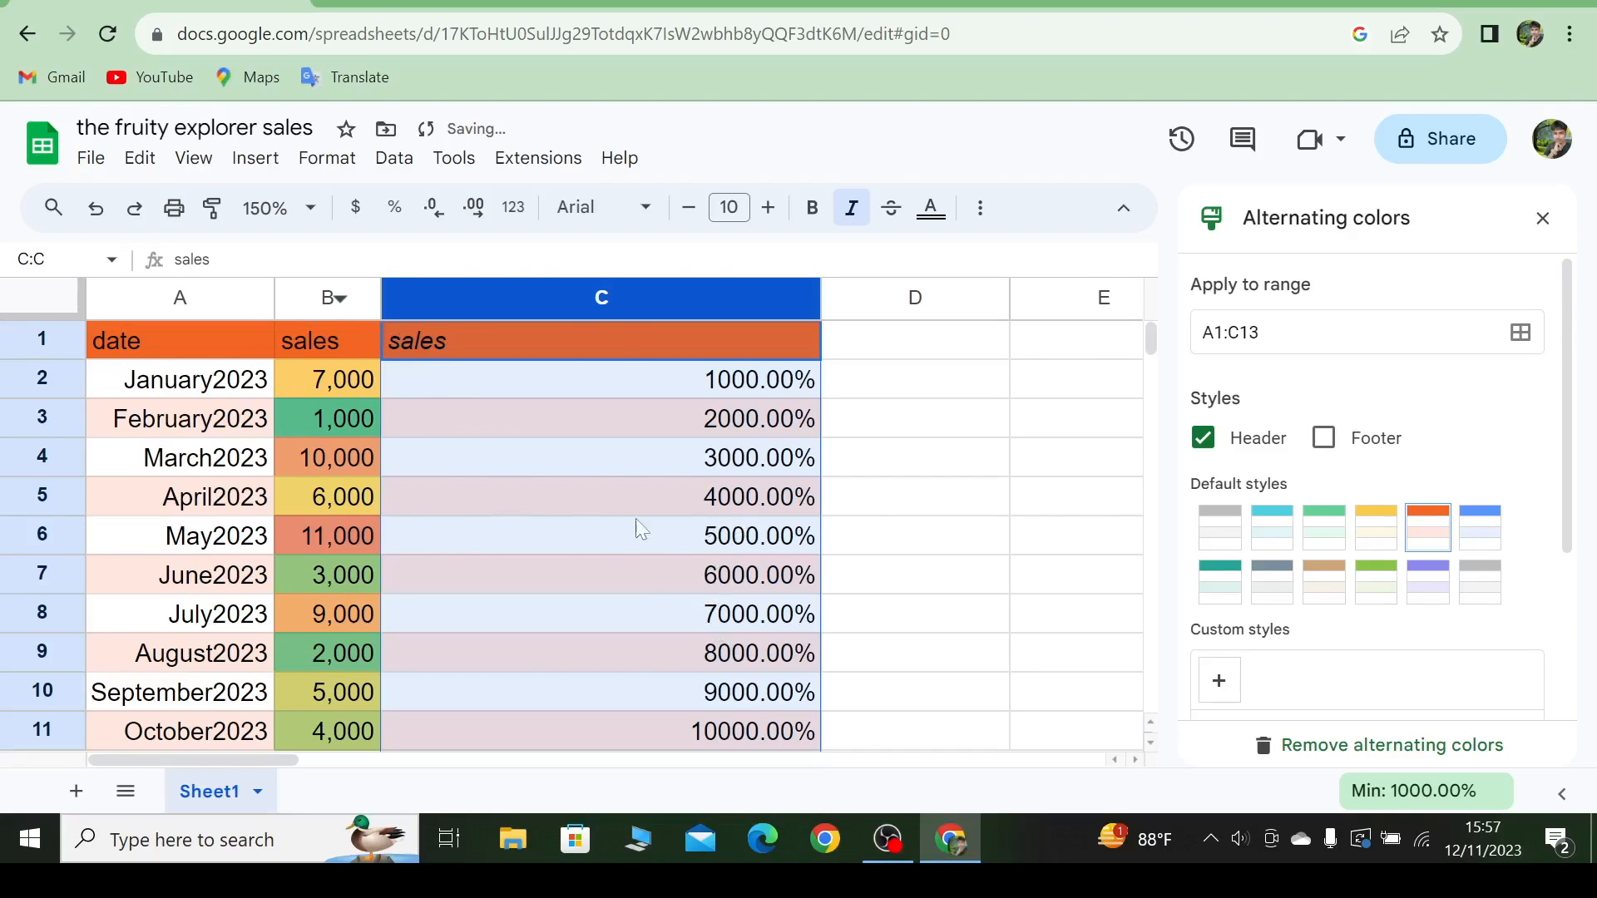
scroll(541, 521, down, 4)
scroll(539, 519, up, 3)
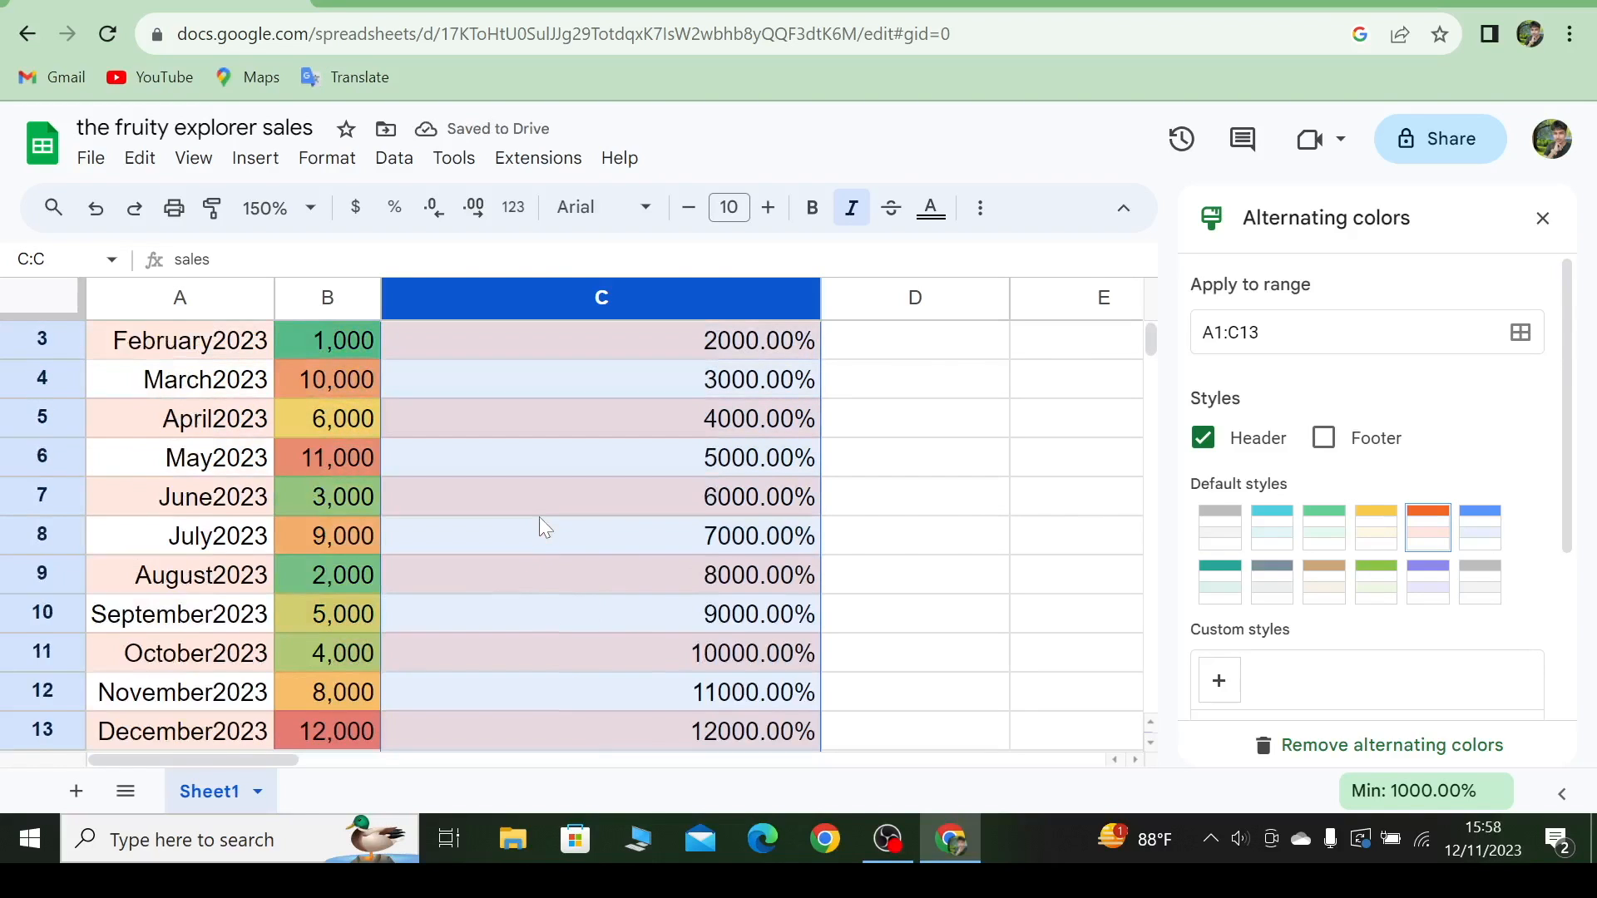
scroll(545, 528, up, 1)
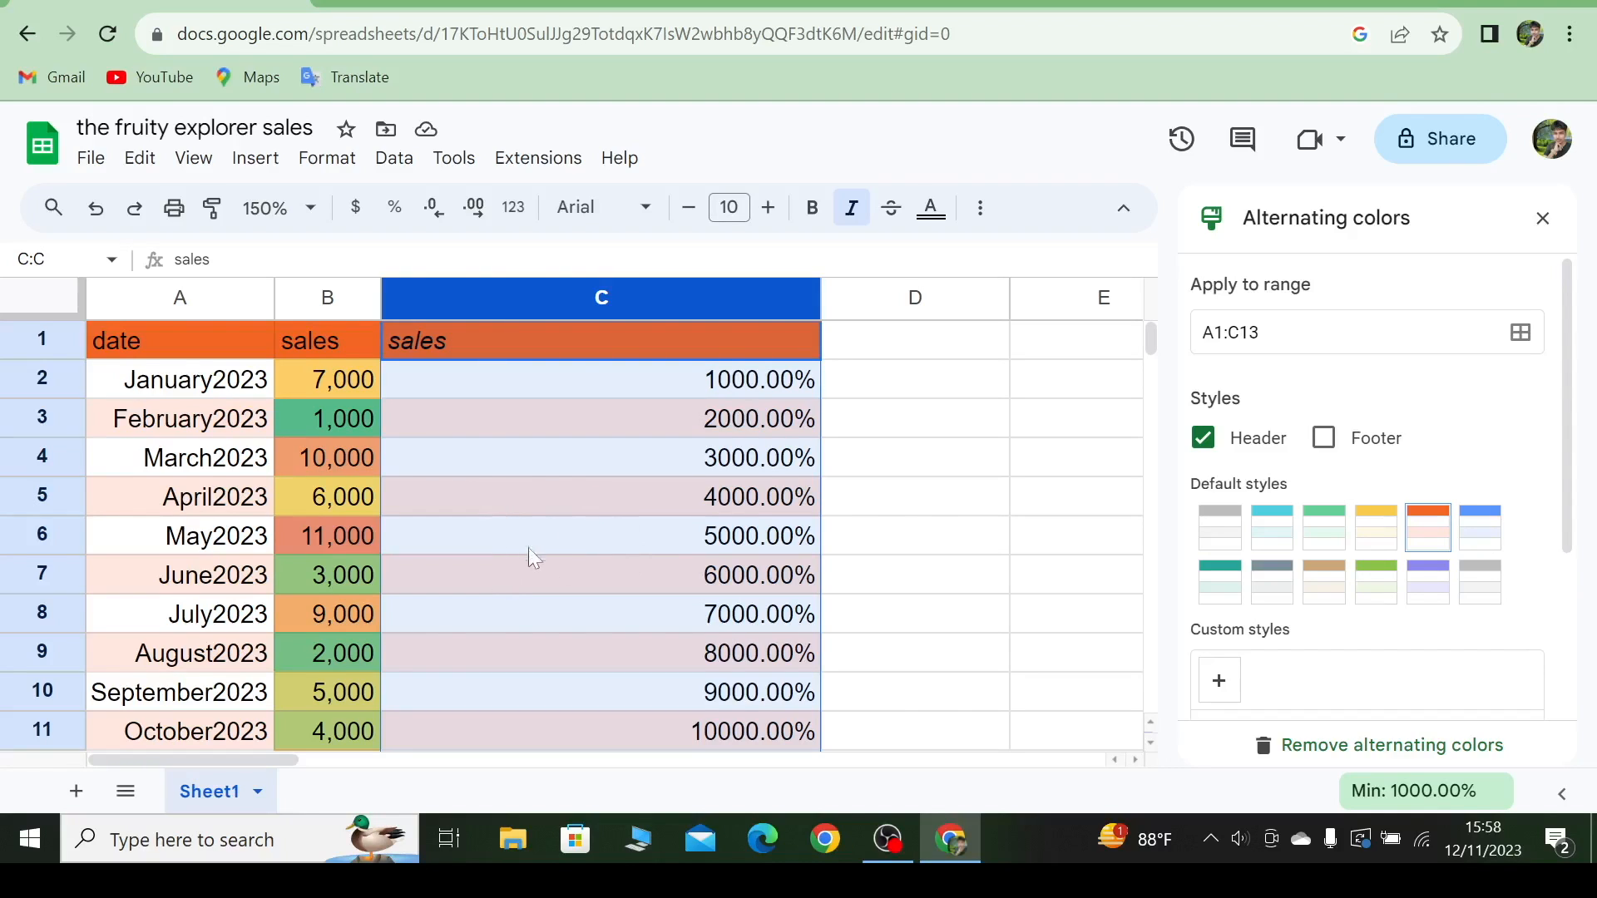
scroll(713, 453, down, 2)
scroll(713, 453, up, 2)
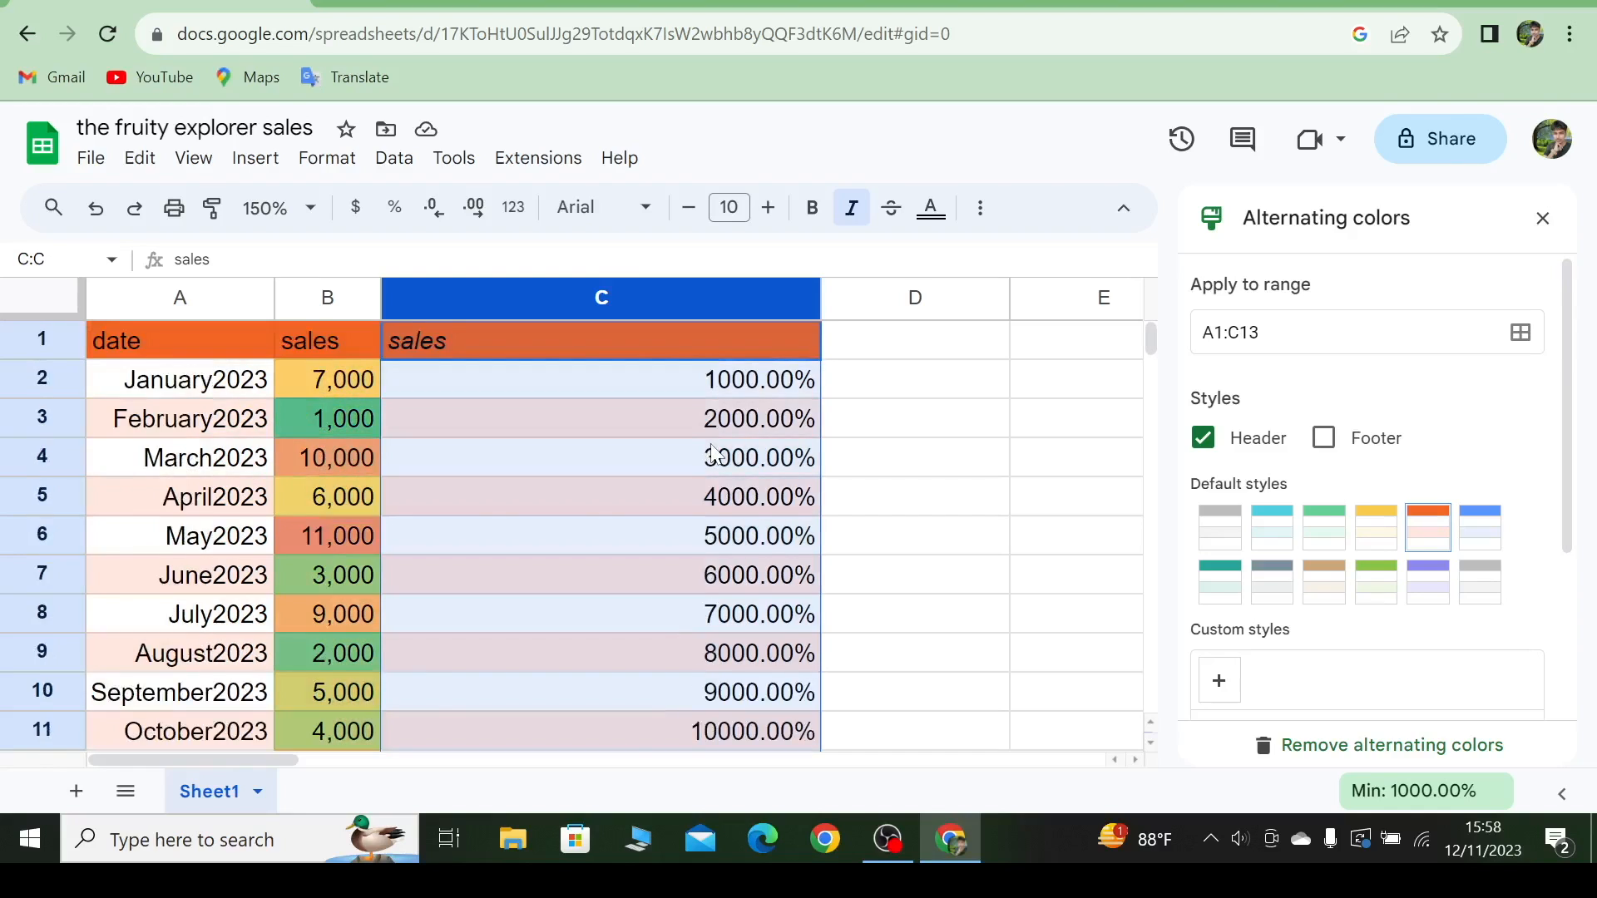